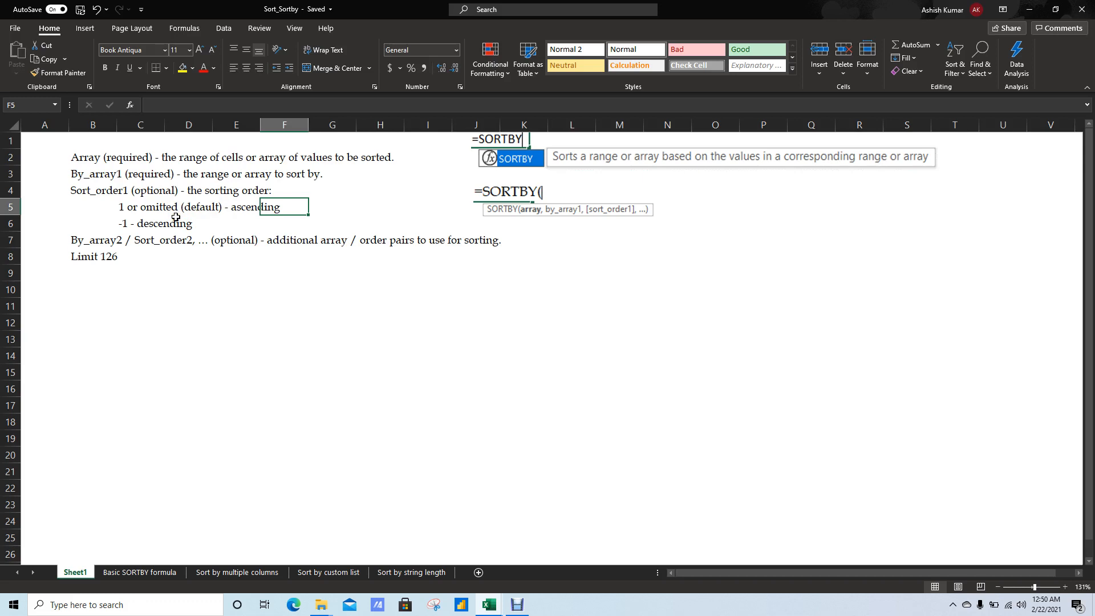
Review the By_array1 argument note on Sheet1 and the available Sort & Filter options.
click(109, 181)
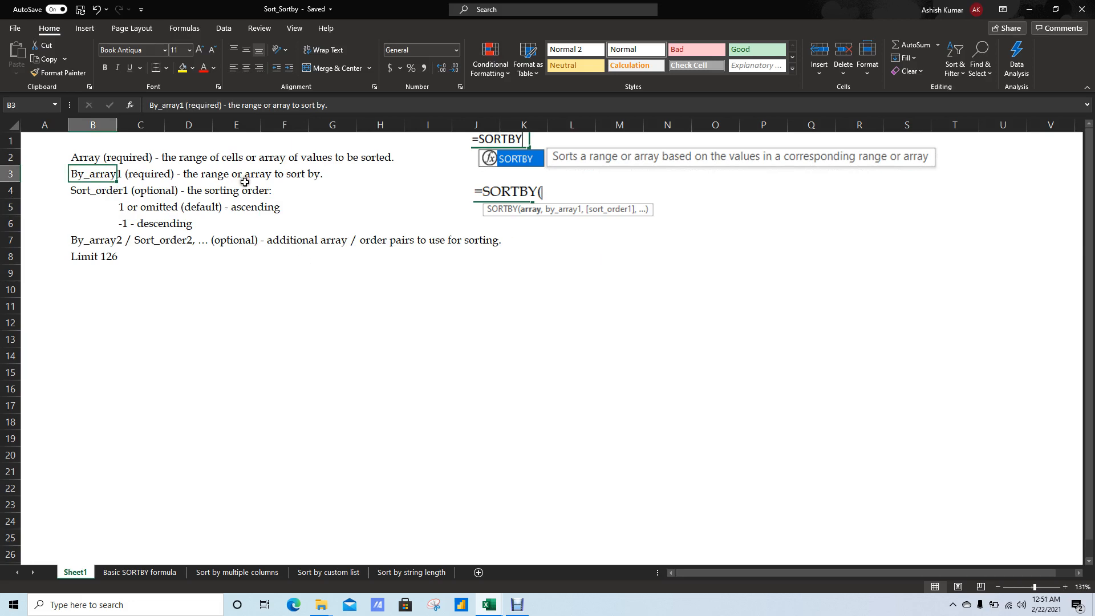
click(956, 64)
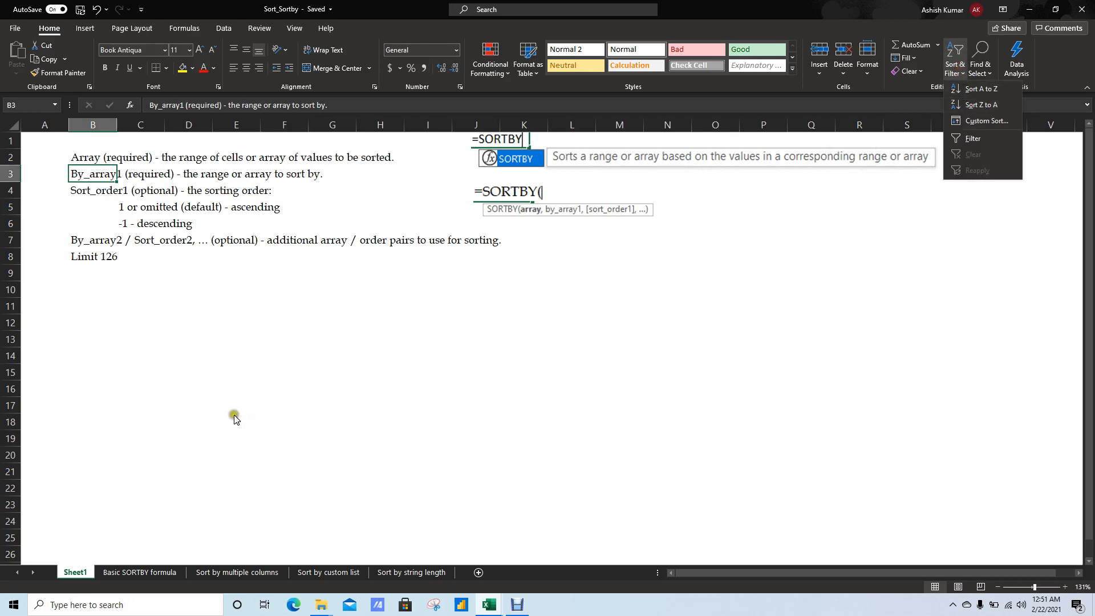
click(143, 574)
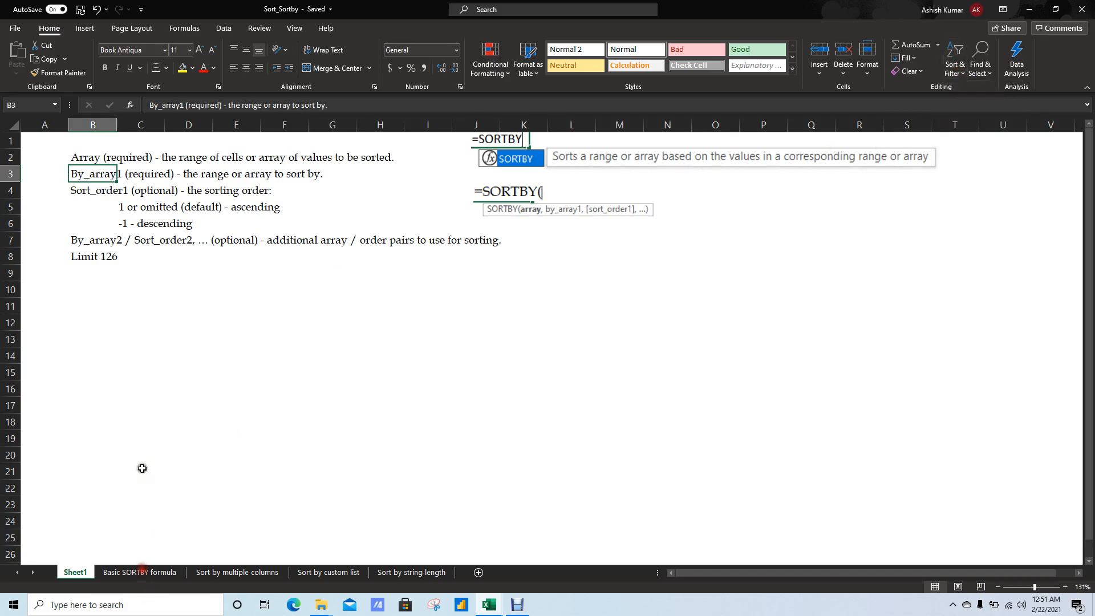
On the Basic SORTBY formula sheet, view the custom list order choices in the Sort dialog for the Project and Value table, without sorting.
click(140, 572)
click(75, 147)
key(alt+d)
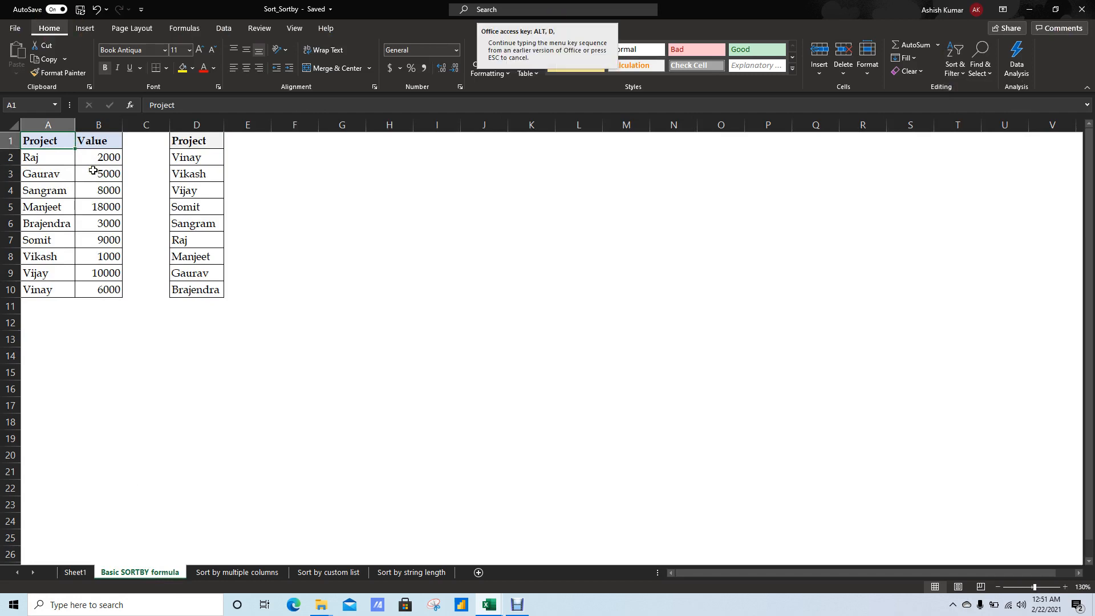
key(s)
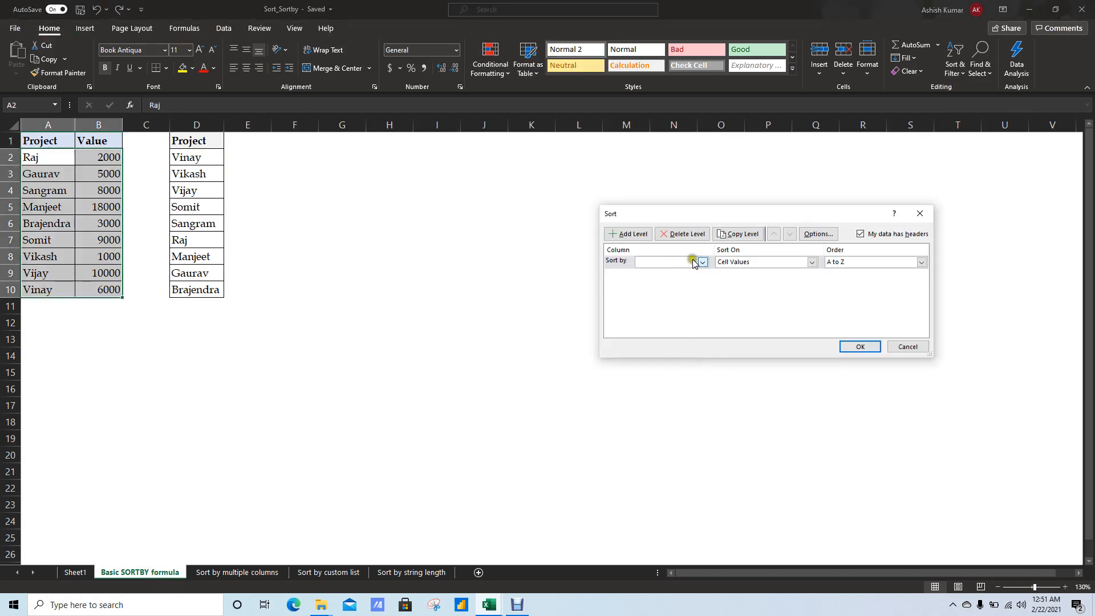
click(890, 267)
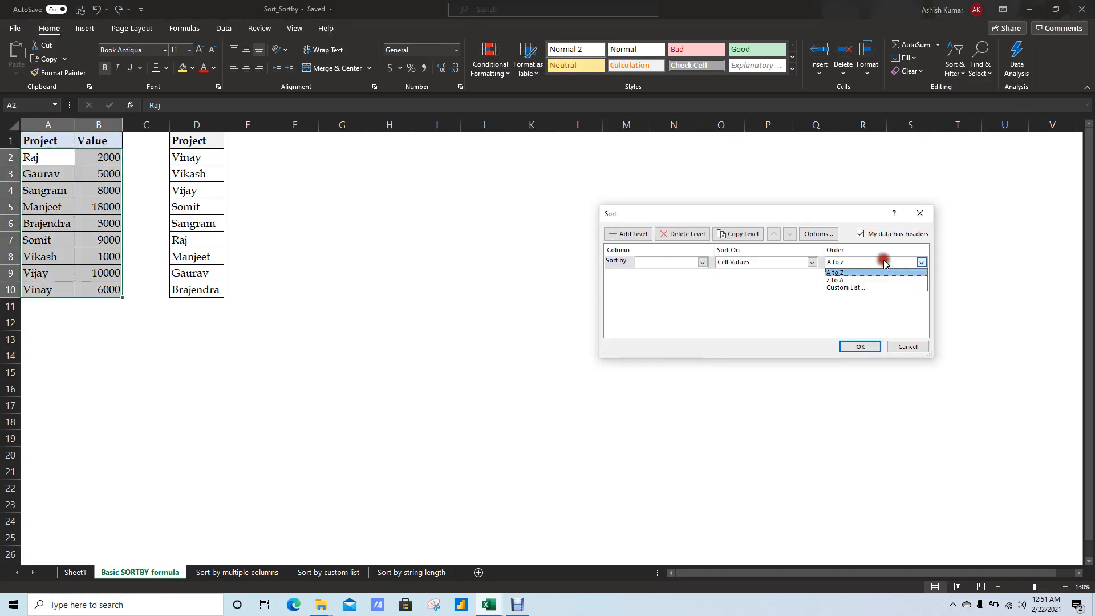
click(872, 288)
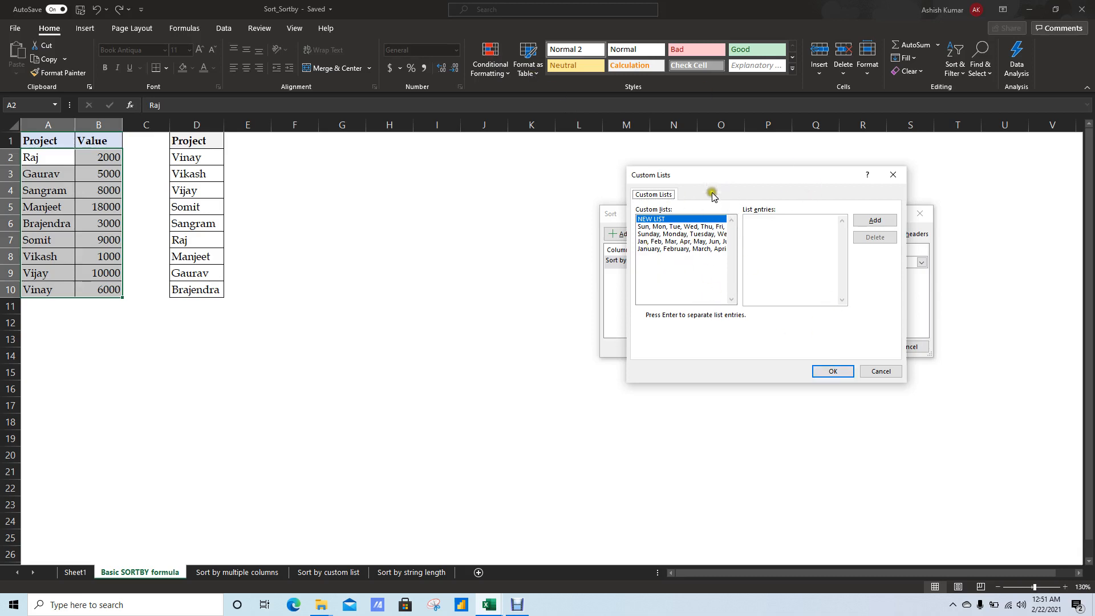
click(883, 372)
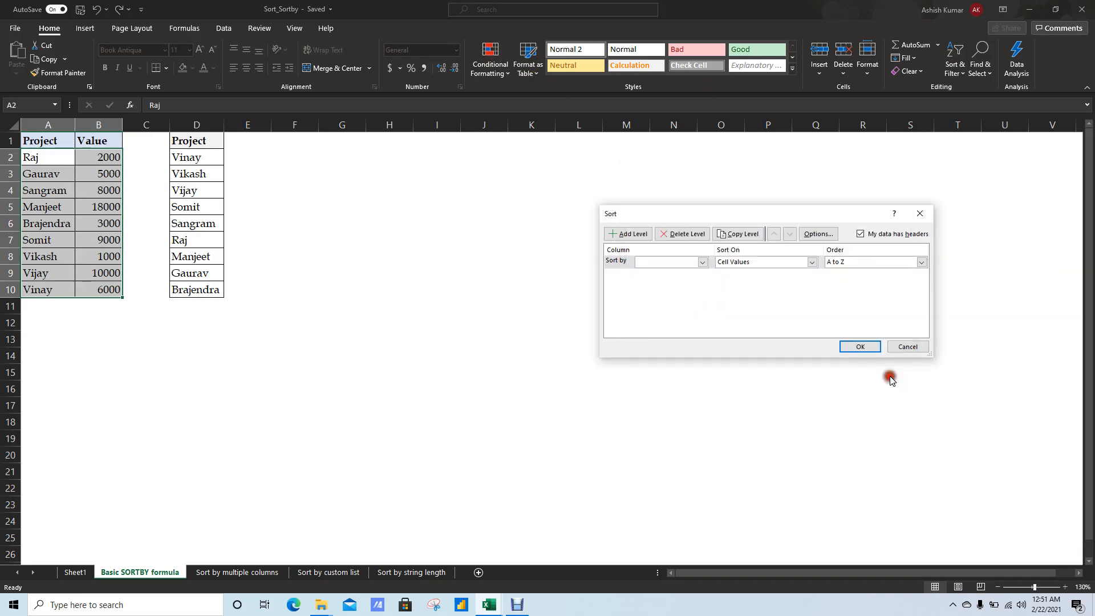
click(907, 348)
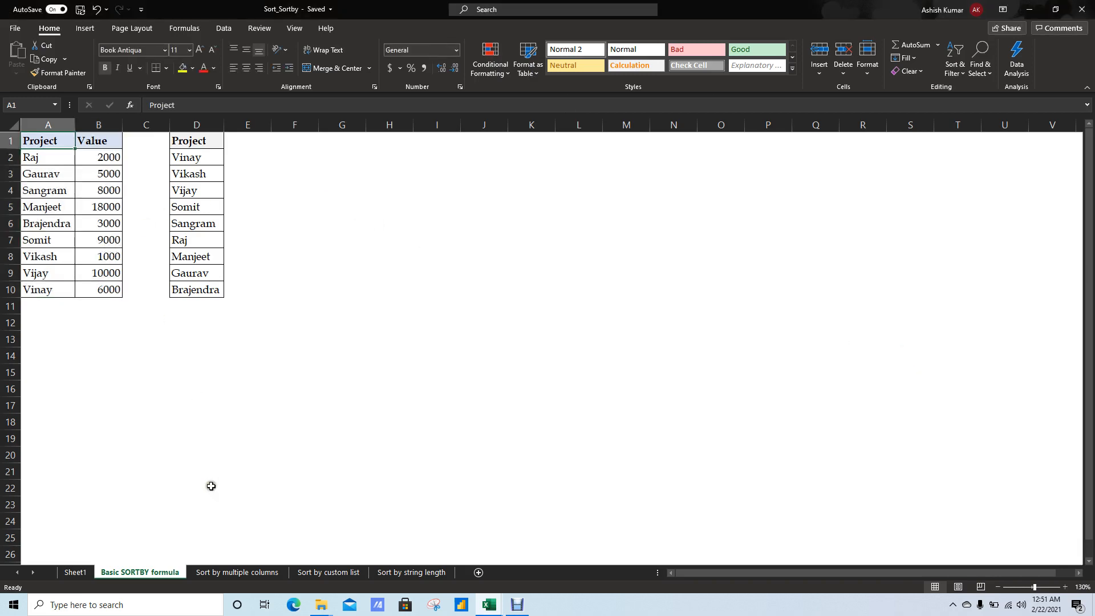
Return to Sheet1 and review the notes on SORTBY's sort order, additional array and order pairs, and limit.
click(79, 572)
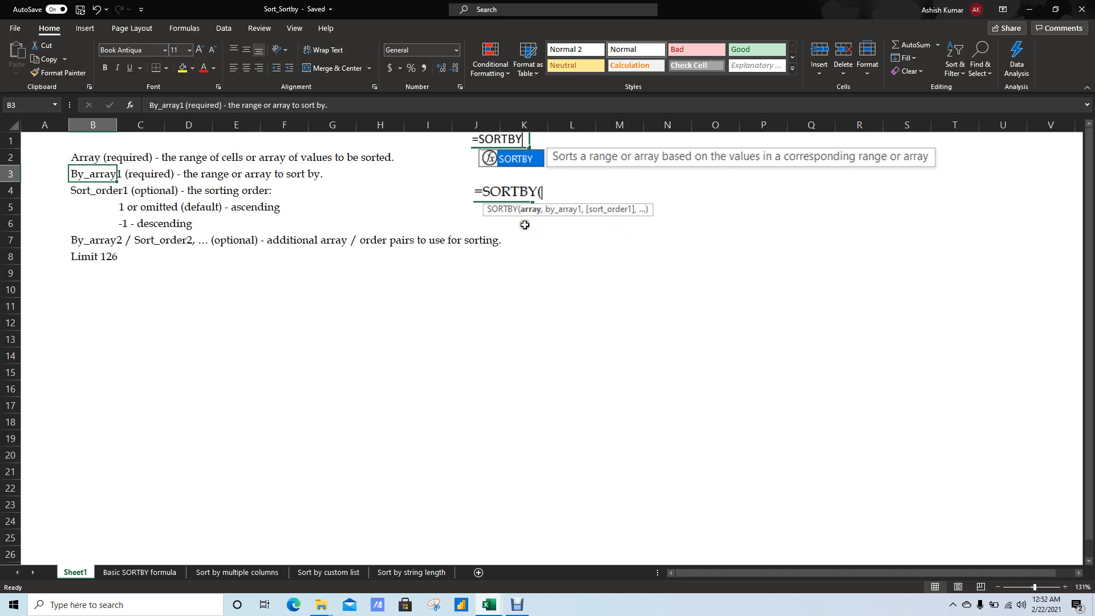
click(211, 239)
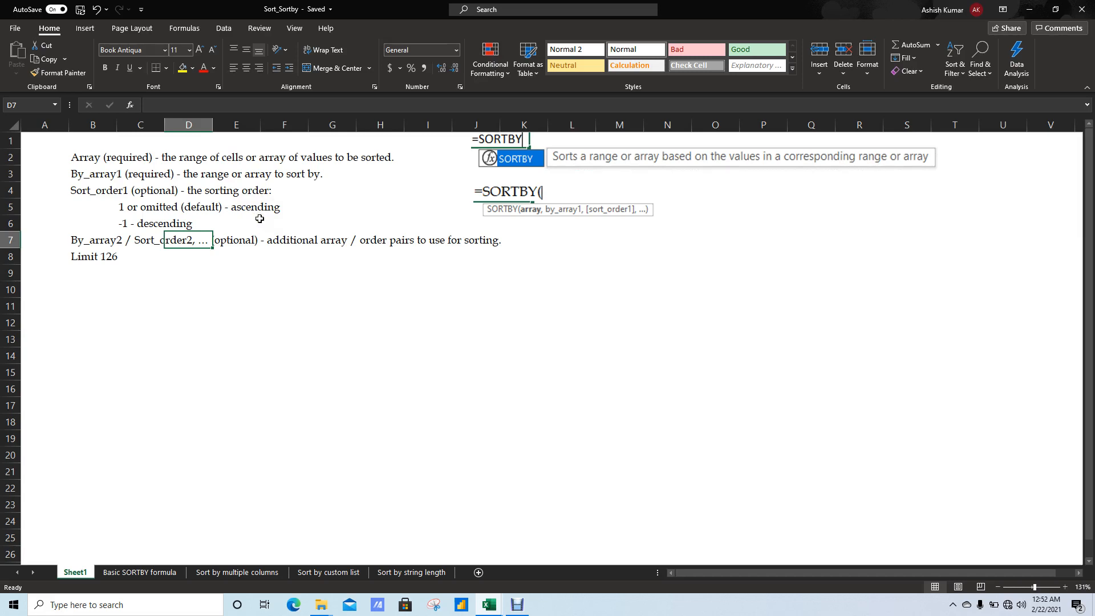
click(97, 195)
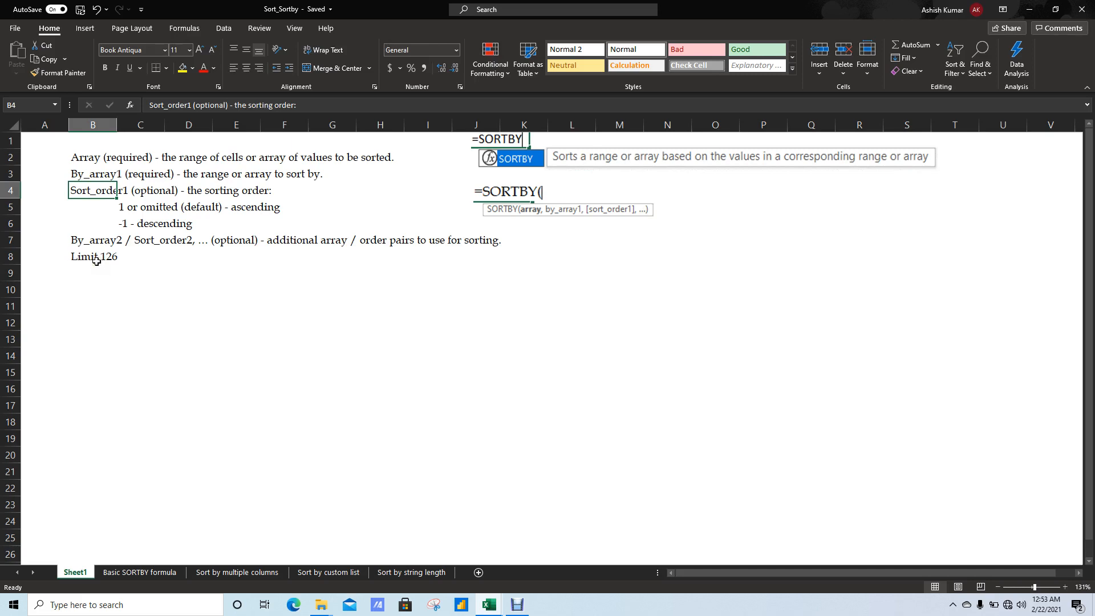
click(158, 268)
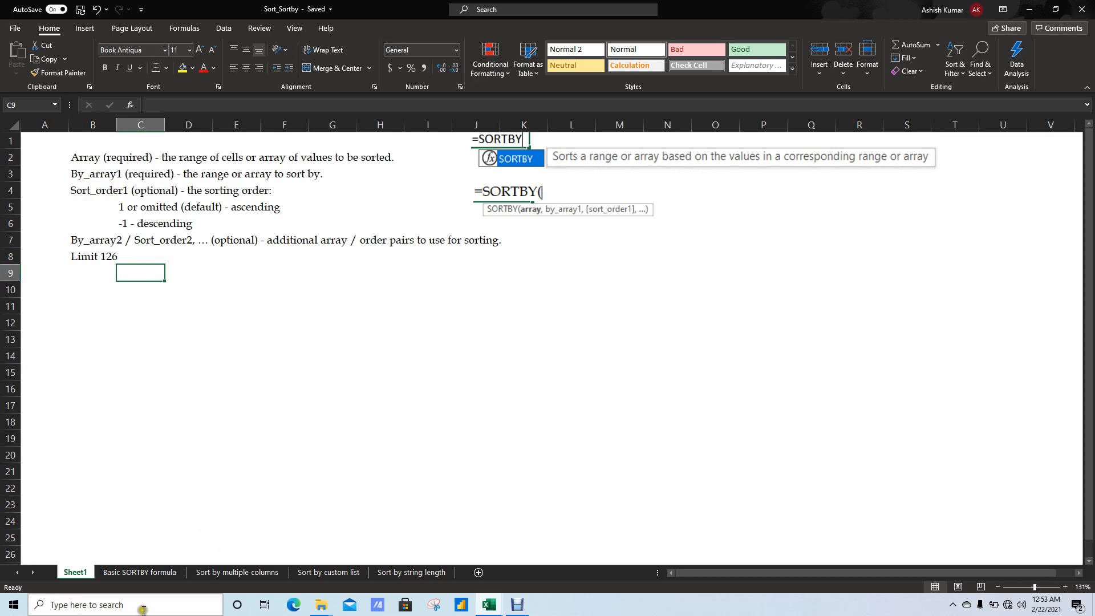
On the Basic SORTBY formula sheet, copy the Project header from D1 into F1.
click(152, 580)
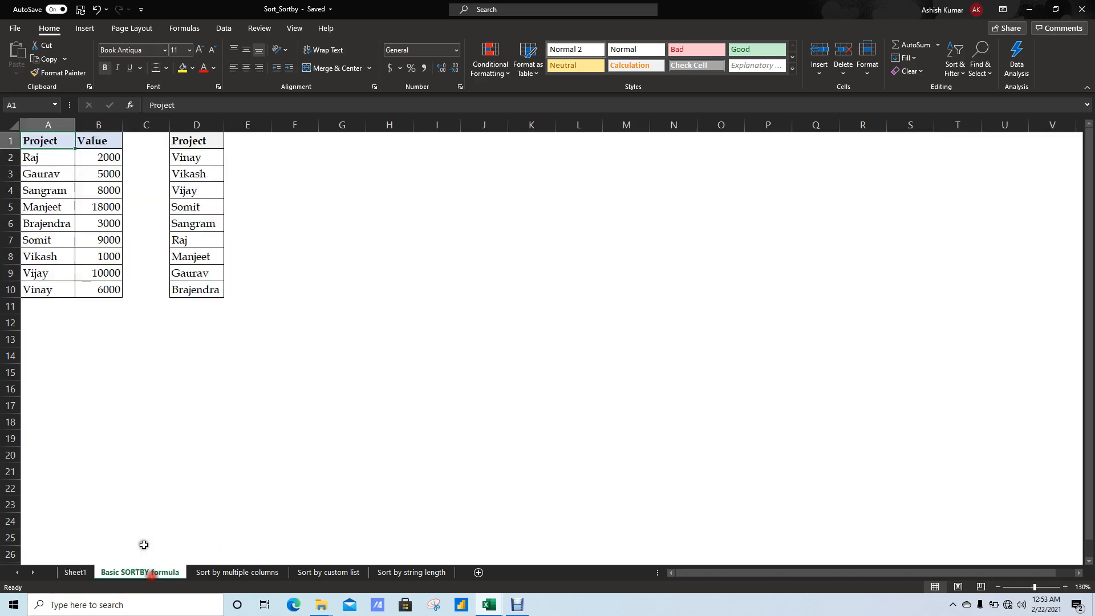
click(274, 161)
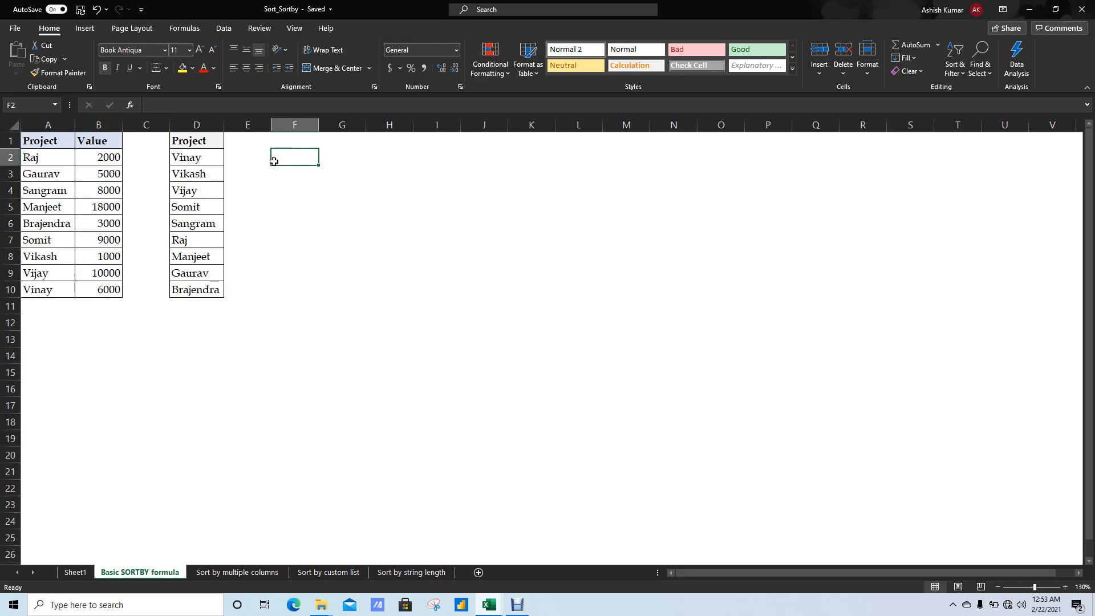
key(Up)
key(Left)
key(Left)
key(Left)
key(Left)
key(Left)
key(Right)
key(Right)
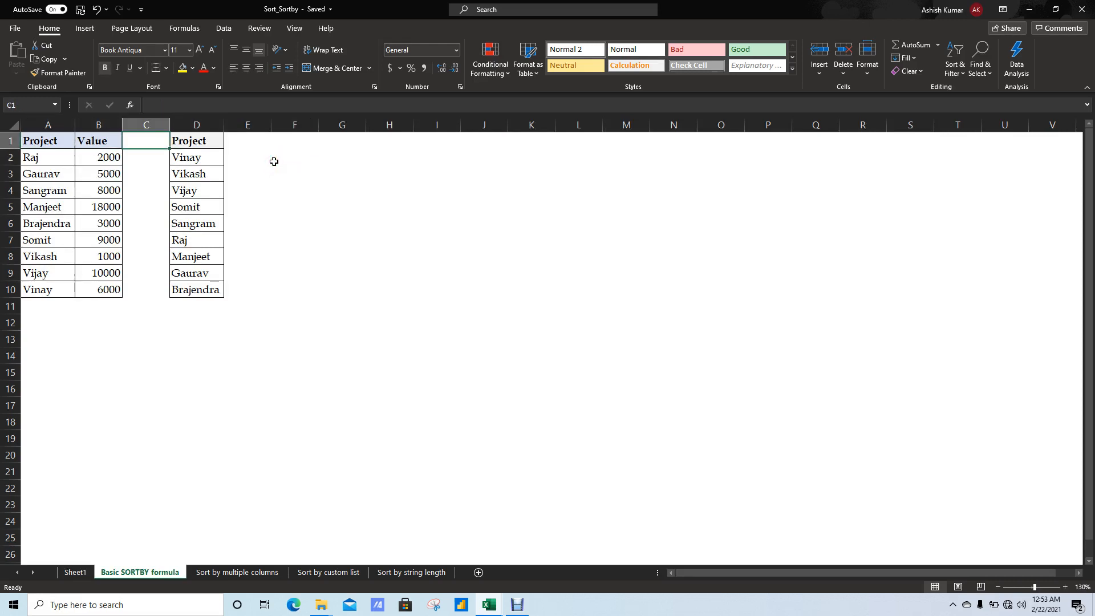
key(Right)
key(ctrl+c)
key(Right)
key(Right)
key(Return)
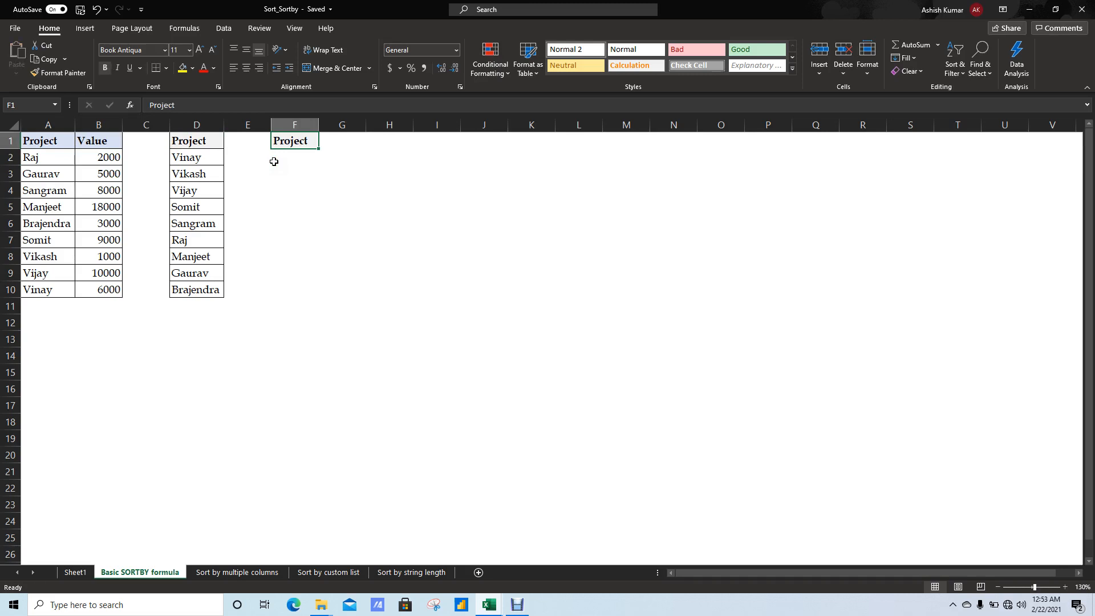
Start a SORTBY formula in F2 with the project names in A2:A10 as the array.
key(Down)
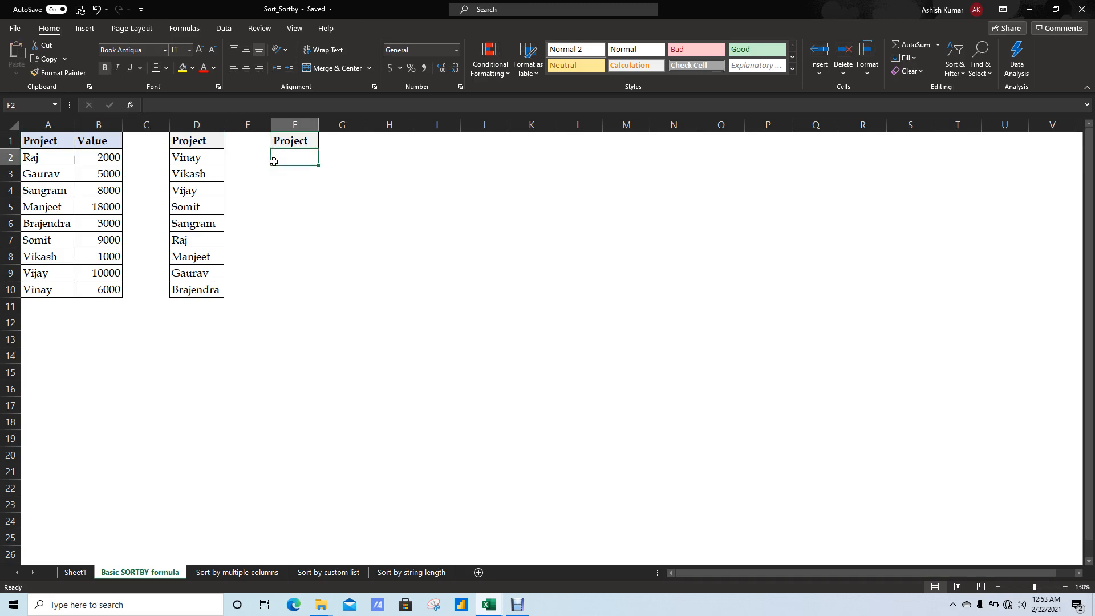
text(=so)
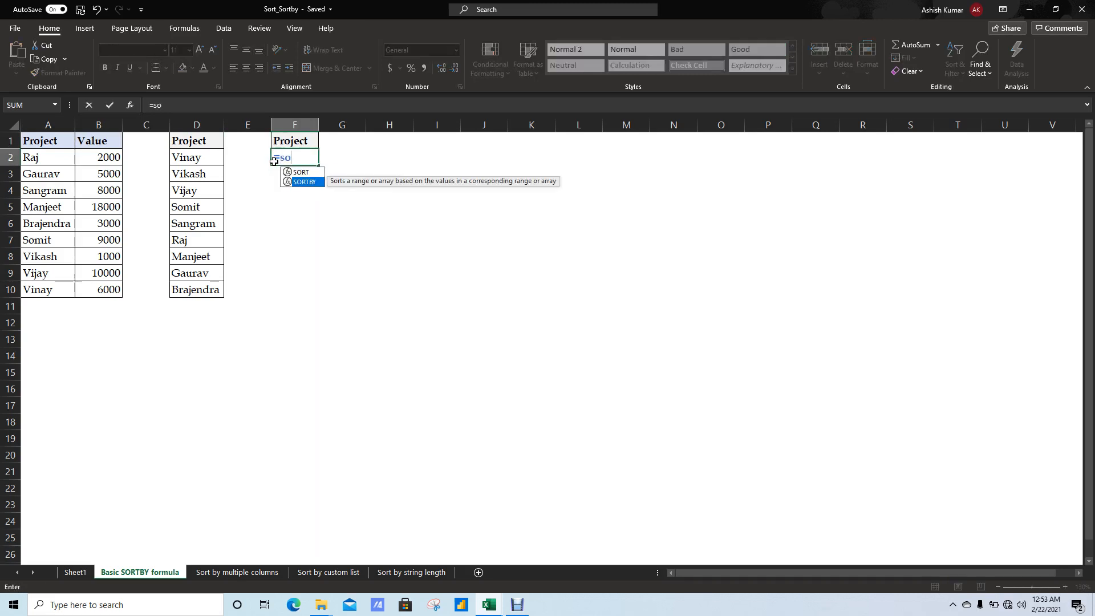
key(Tab)
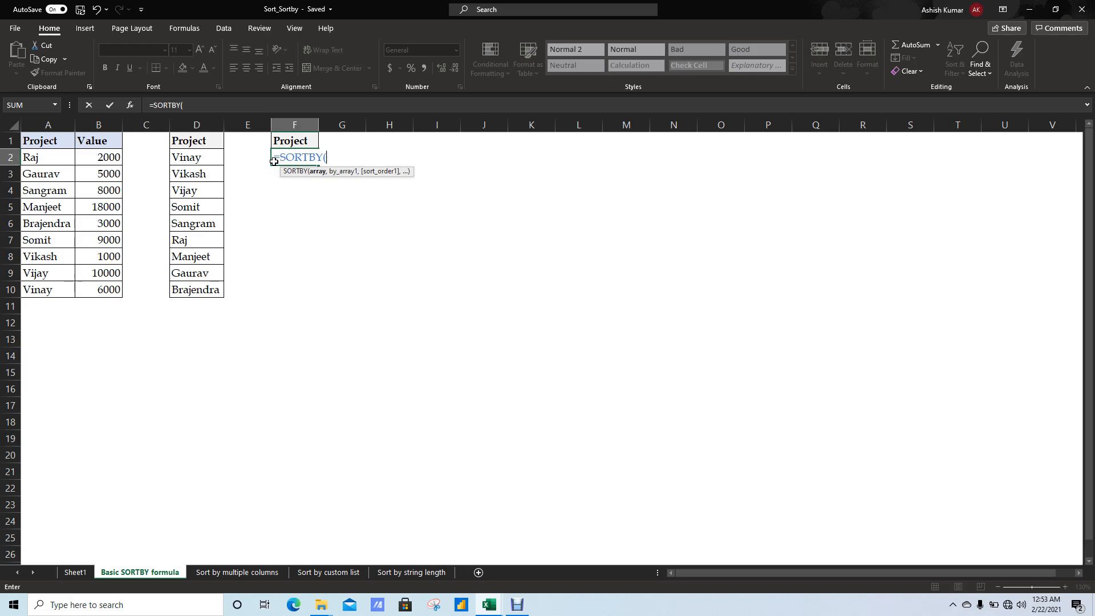
key(Left)
key(Left)
key(Left)
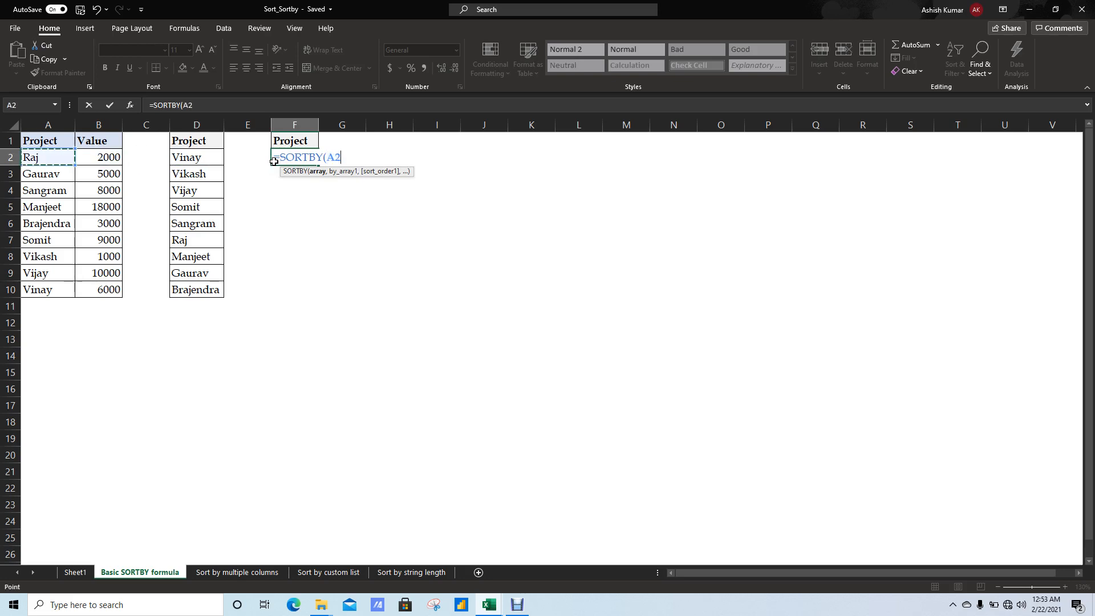
key(ctrl+shift+Down)
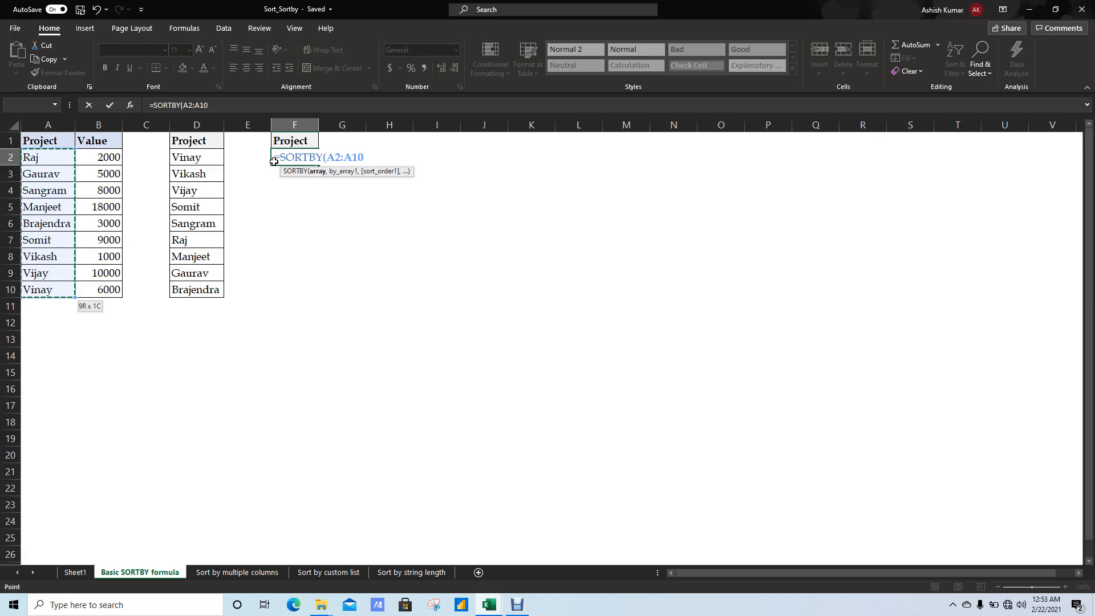
text(,)
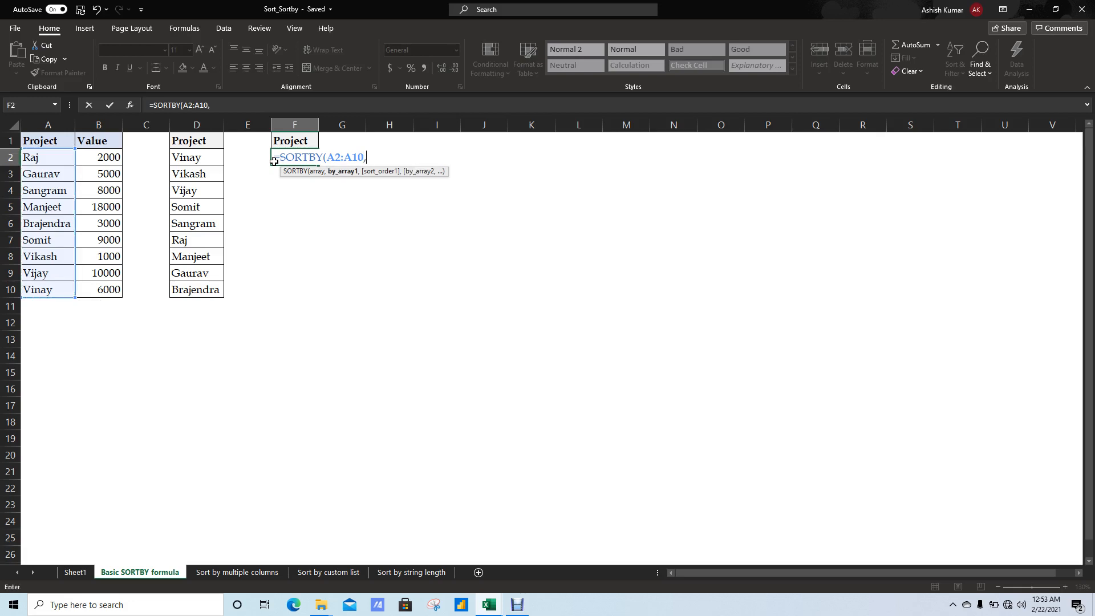
Complete the F2 formula with A2:A10 as the sort-by array and -1 for descending order, giving =SORTBY(A2:A10,A2:A10,-1).
key(Left)
key(Left)
key(Left)
key(Left)
key(Left)
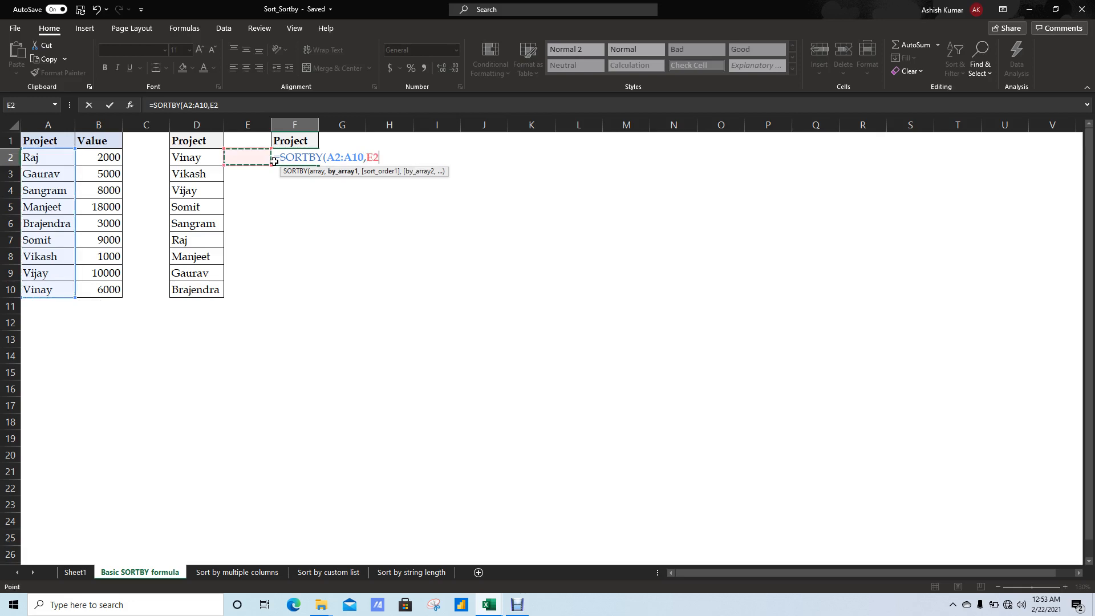
key(ctrl+shift+Down)
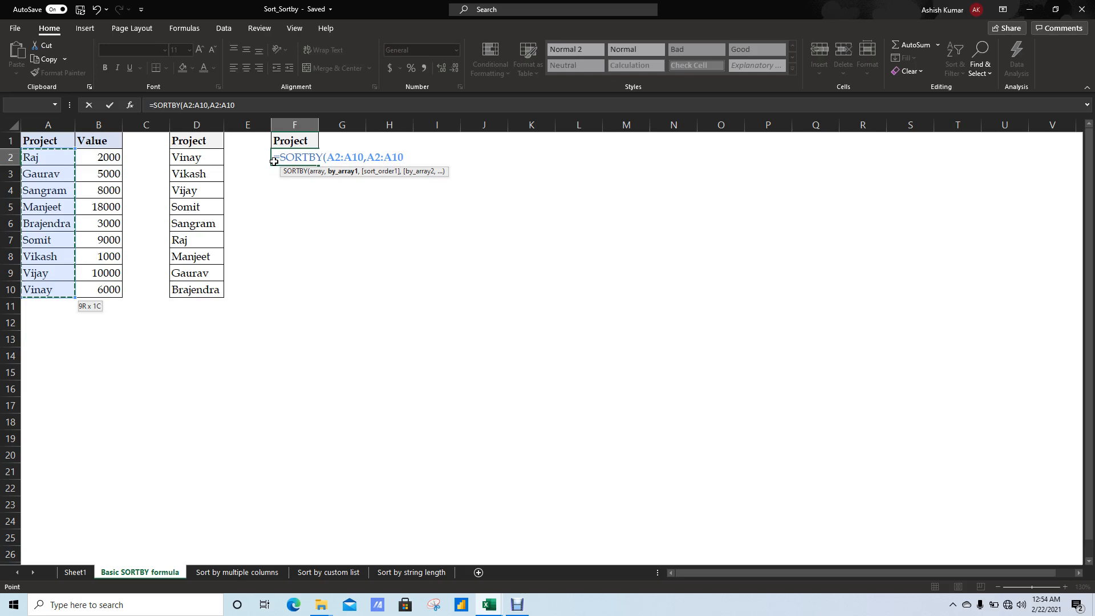
text(,)
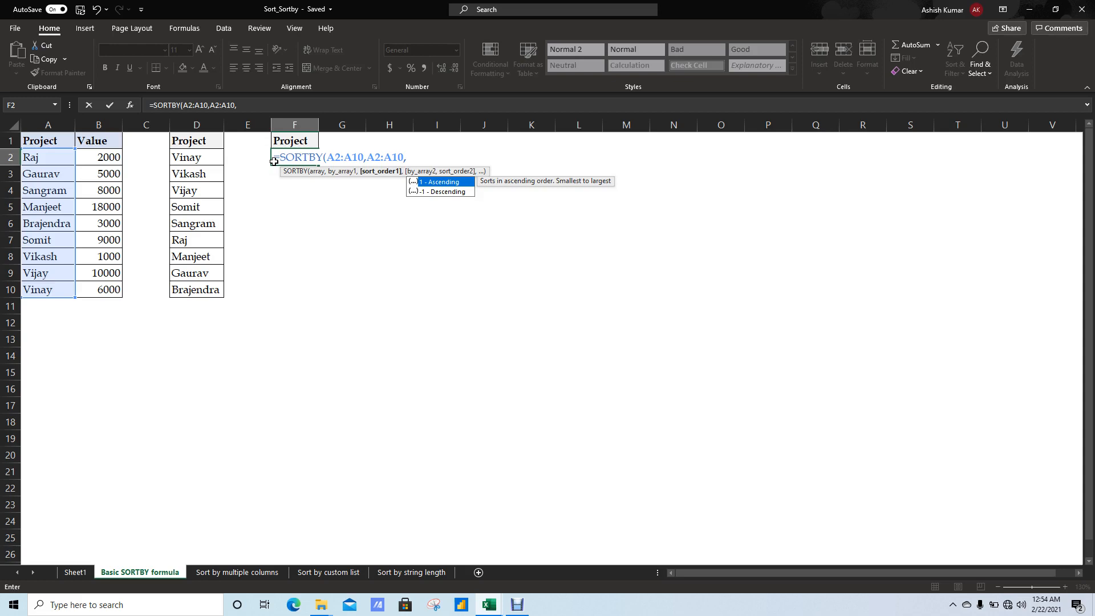
key(Down)
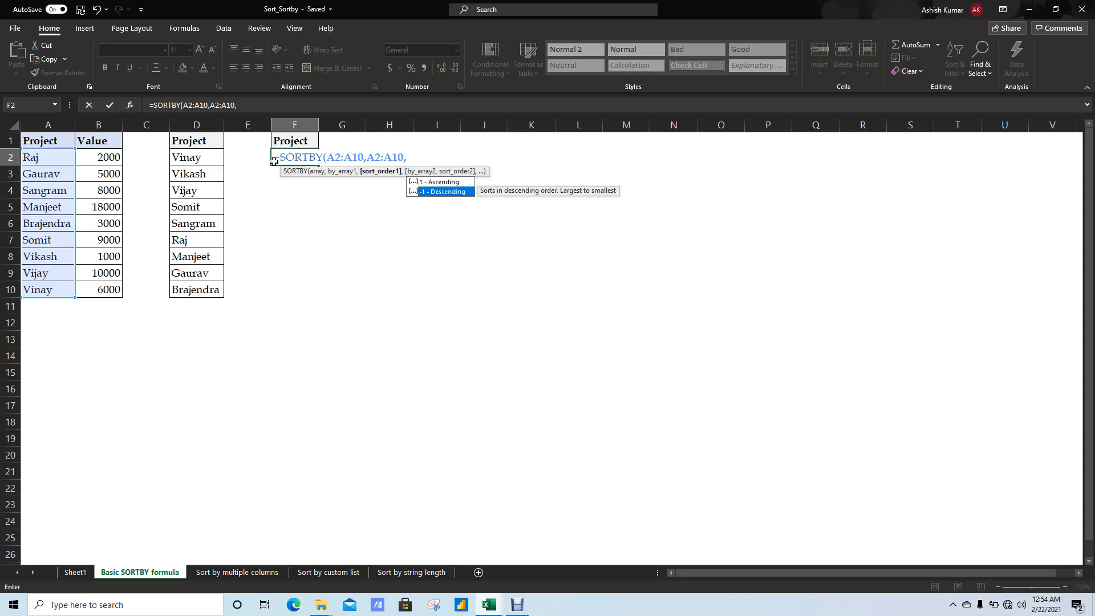
key(Tab)
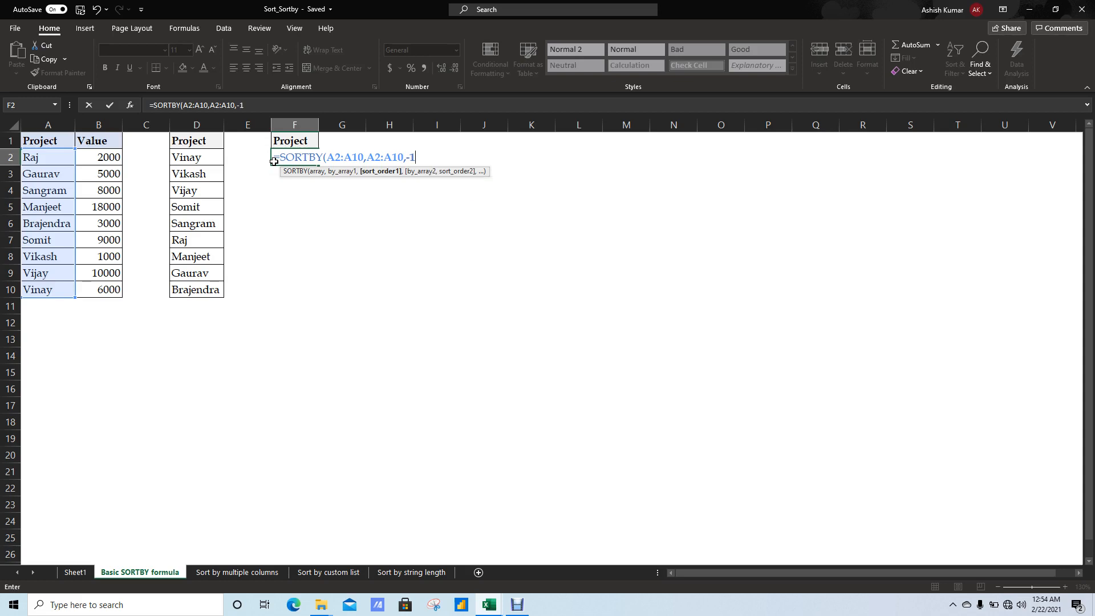
text())
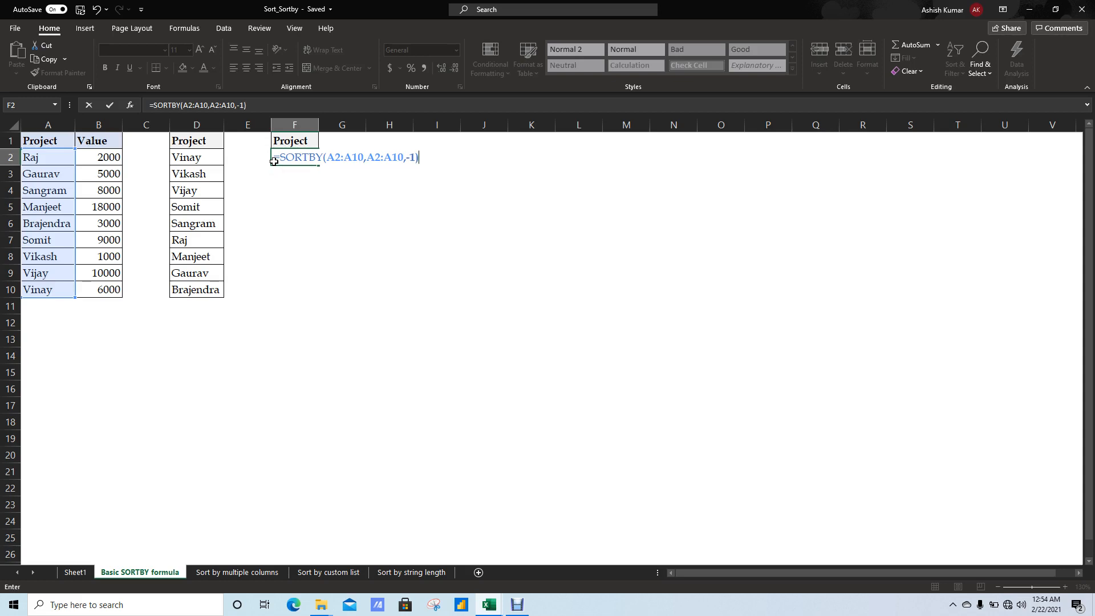
key(ctrl+Return)
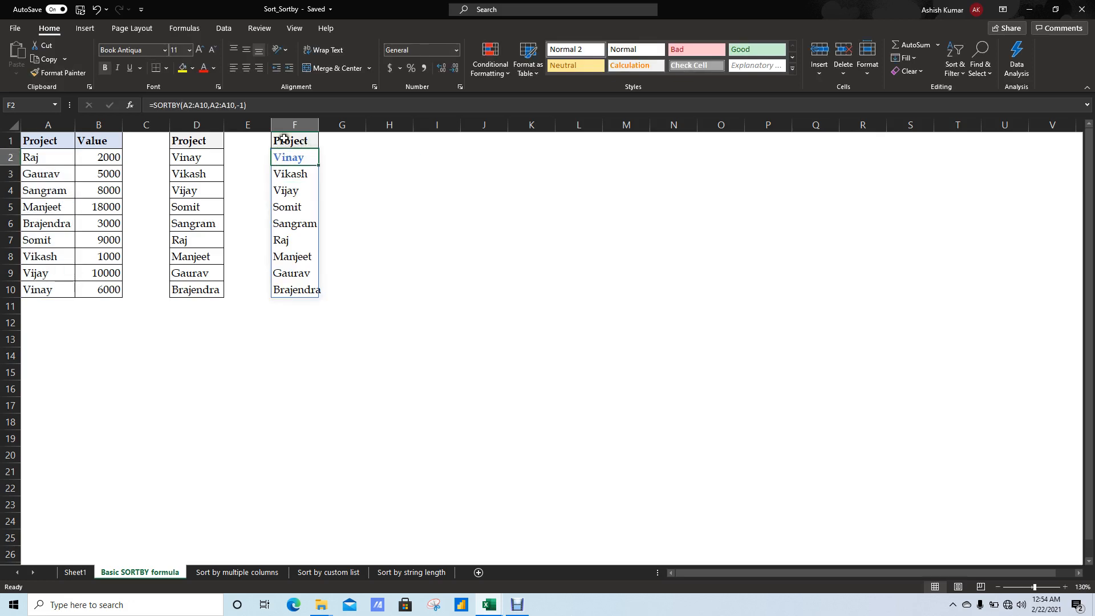
Fit column F's width to its contents and inspect the spilled SORTBY results in F2:F10.
double_click(319, 126)
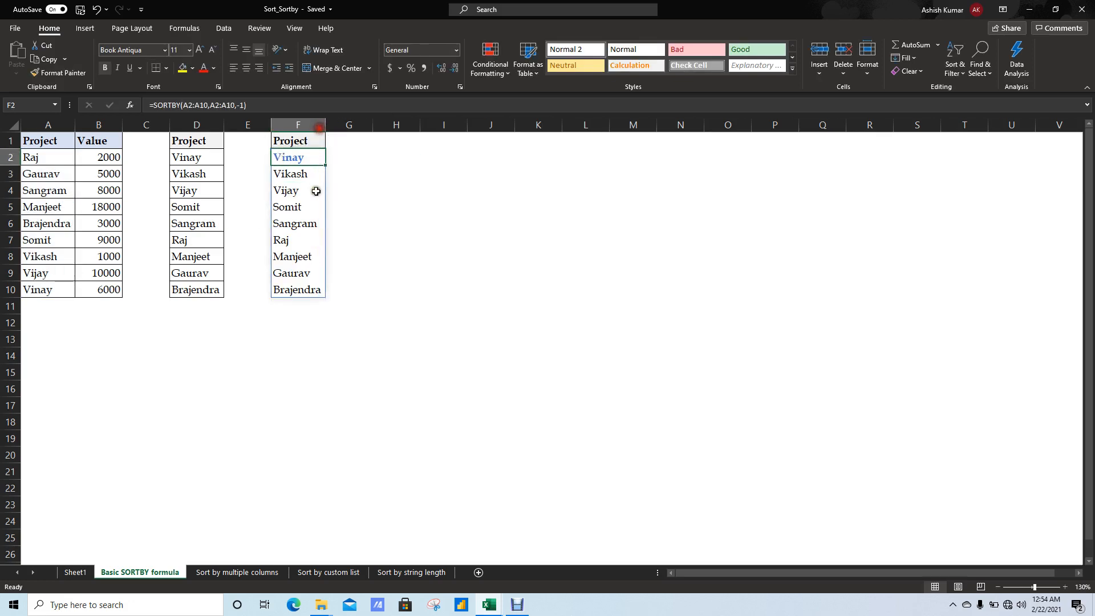
click(307, 170)
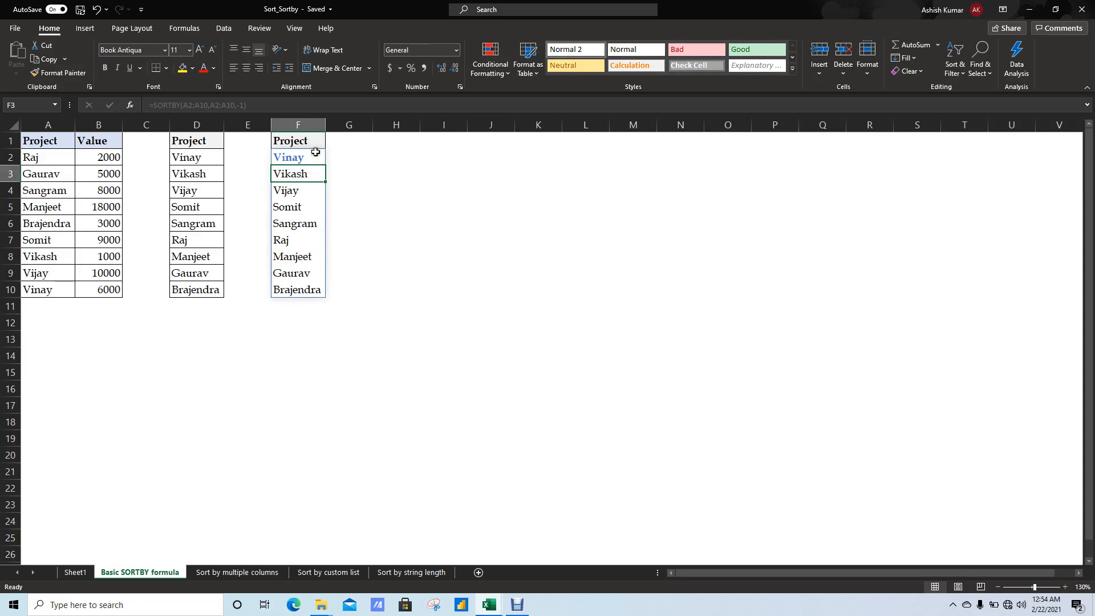
click(312, 153)
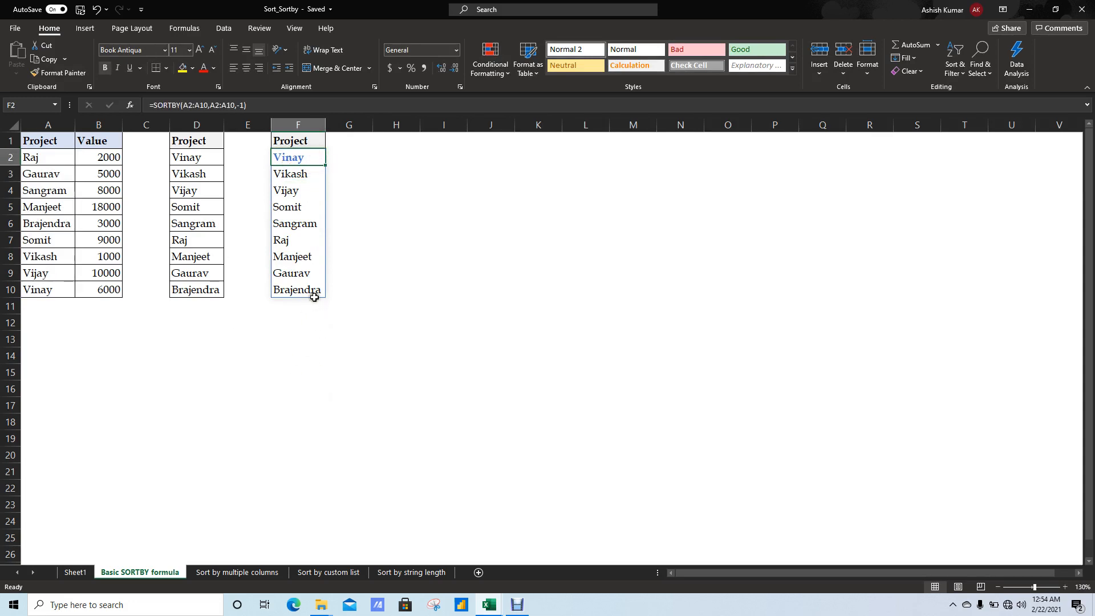
drag(313, 291, 301, 147)
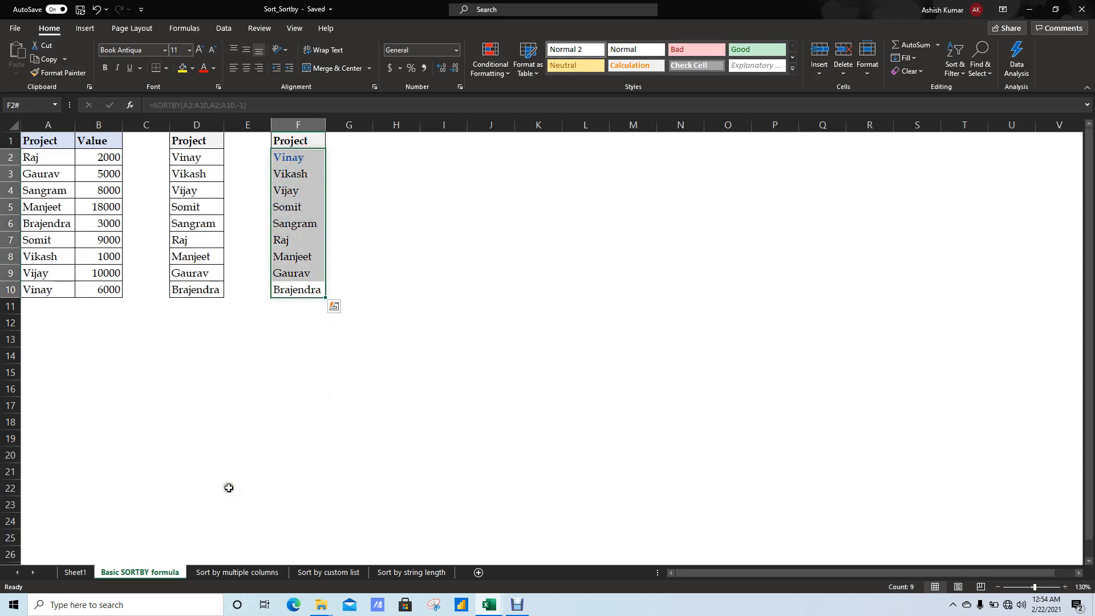
Open the Sort by multiple columns sheet and review the source table and the example sorted by Status and Value.
click(221, 573)
click(367, 152)
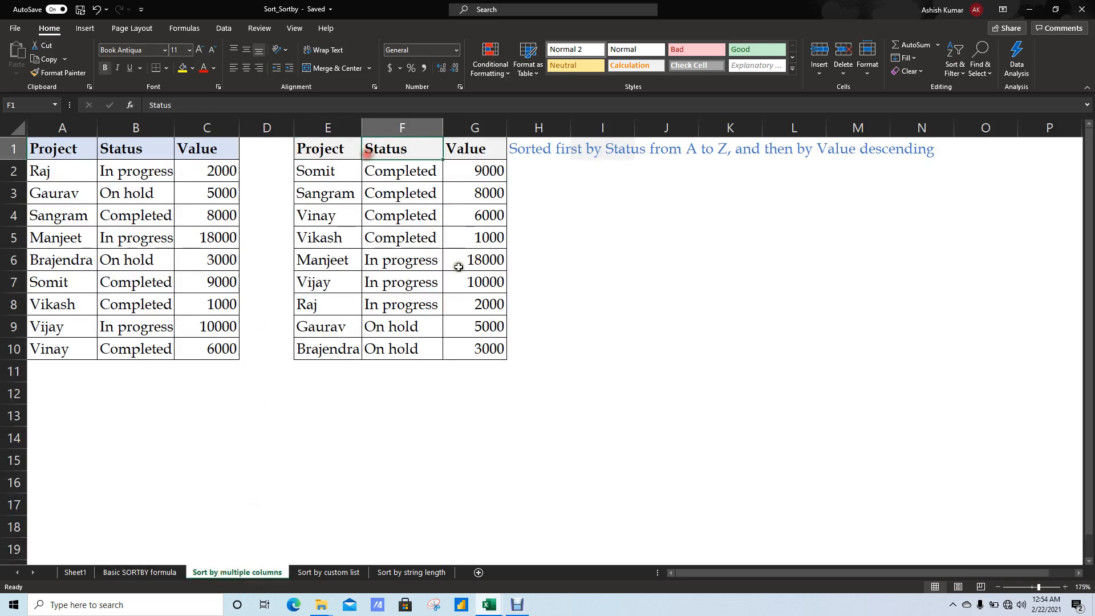
click(646, 218)
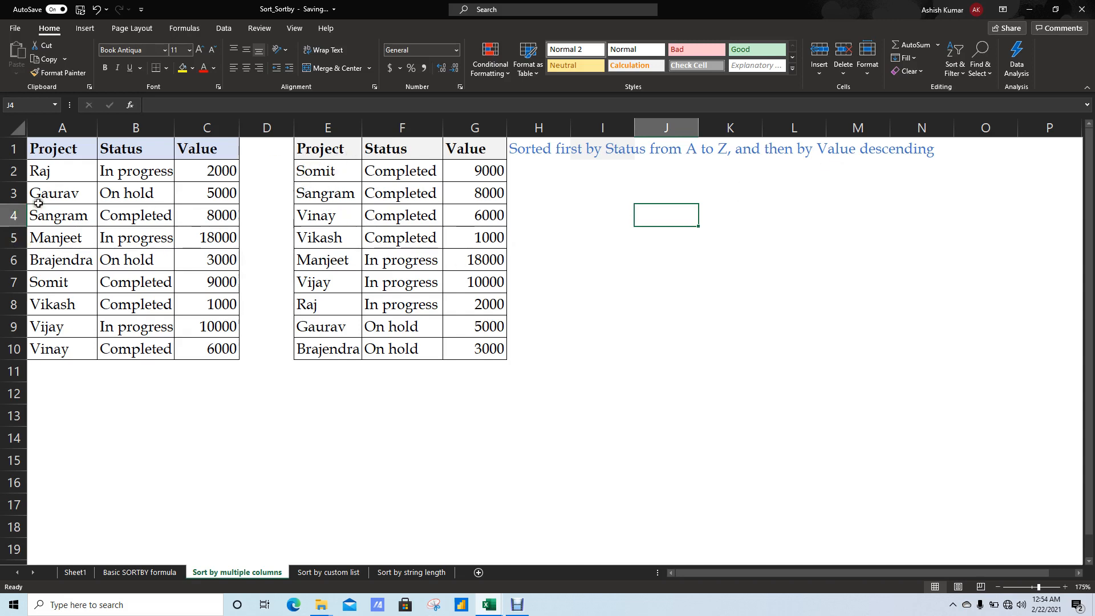
drag(74, 171, 67, 349)
Rename the source table's header in A1 to Name.
click(68, 149)
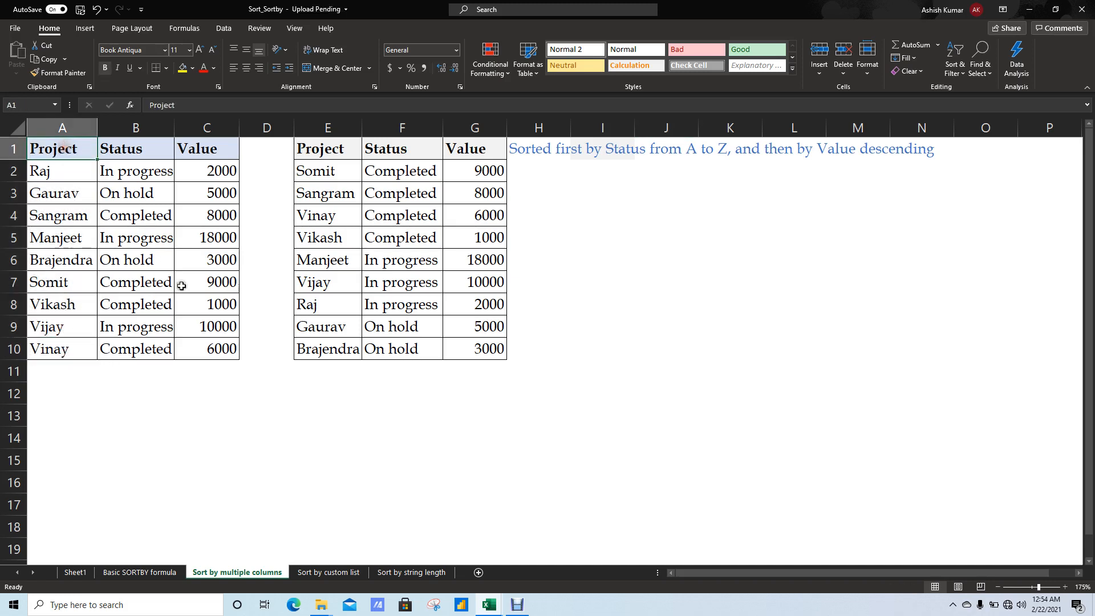
text(Nmae)
key(Return)
key(Up)
text(Name)
key(Return)
key(Up)
Copy the Name header from A1 into E1 of the sorted example table.
key(ctrl+c)
key(Right)
key(Right)
key(Right)
key(Right)
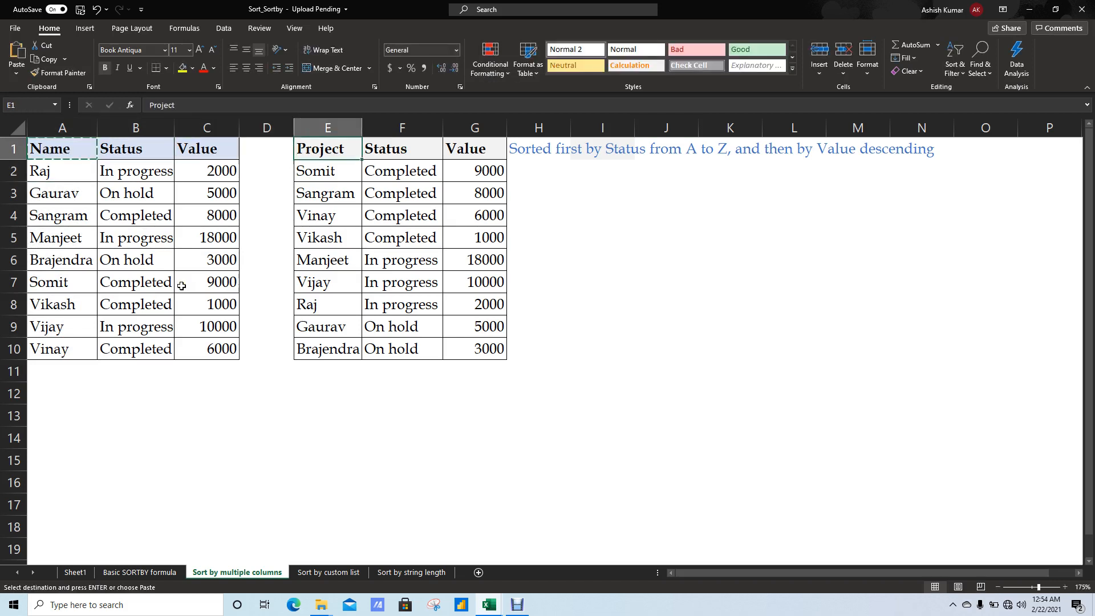
key(ctrl+v)
key(Return)
Copy the Name, Status and Value headers from E1:G1 into I1:K1.
key(Right)
key(Right)
key(Right)
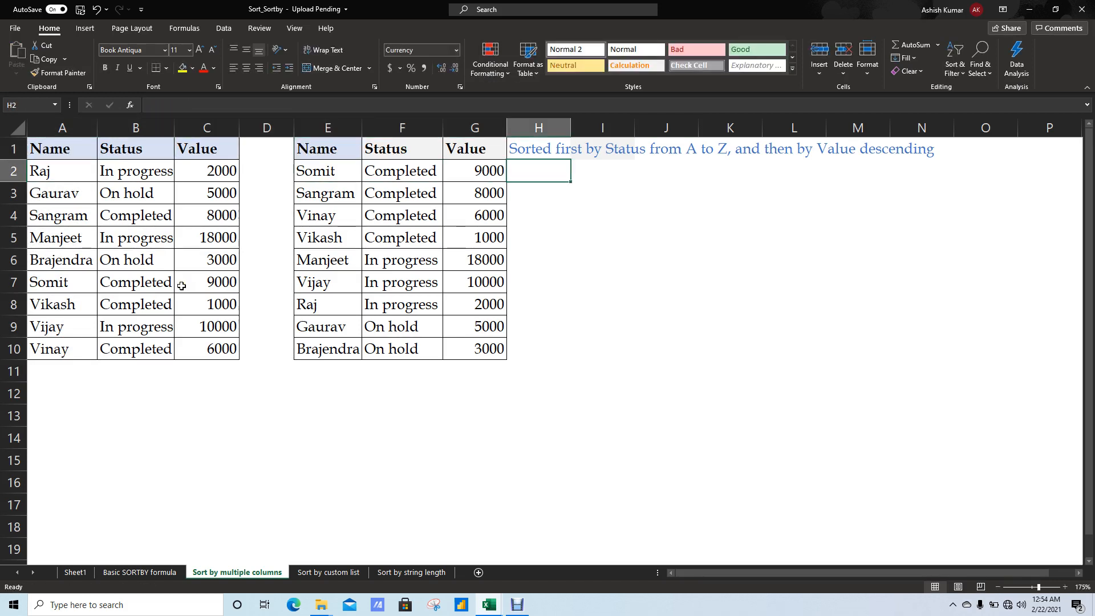
key(Up)
key(Left)
key(shift+Left)
key(shift+Left)
key(ctrl+c)
key(Down)
key(Down)
key(Down)
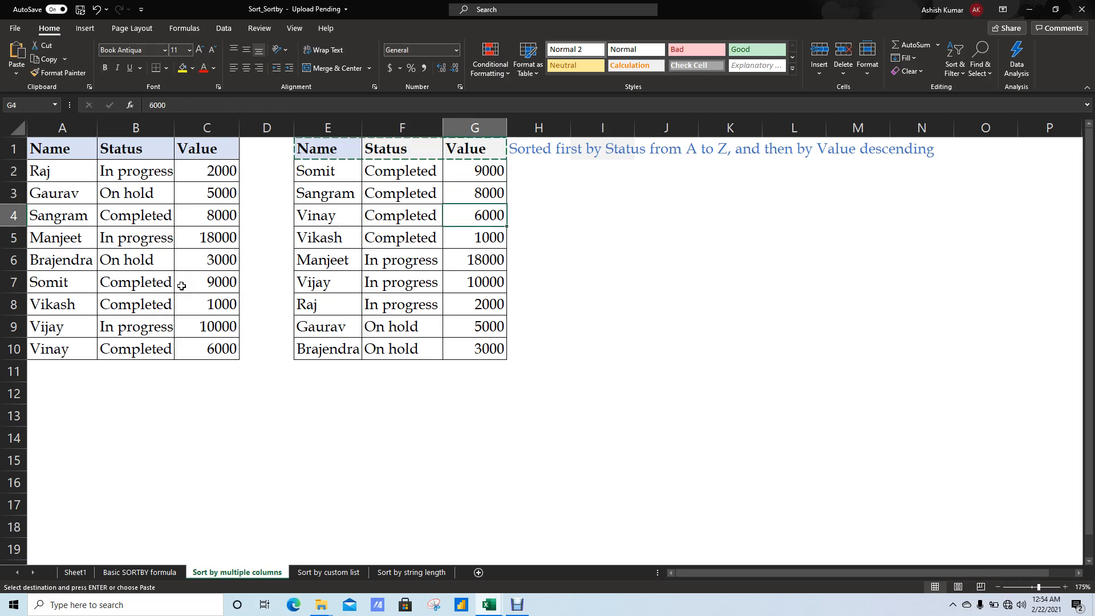
key(Right)
key(Right)
key(Right)
key(Up)
key(Up)
key(Up)
key(Left)
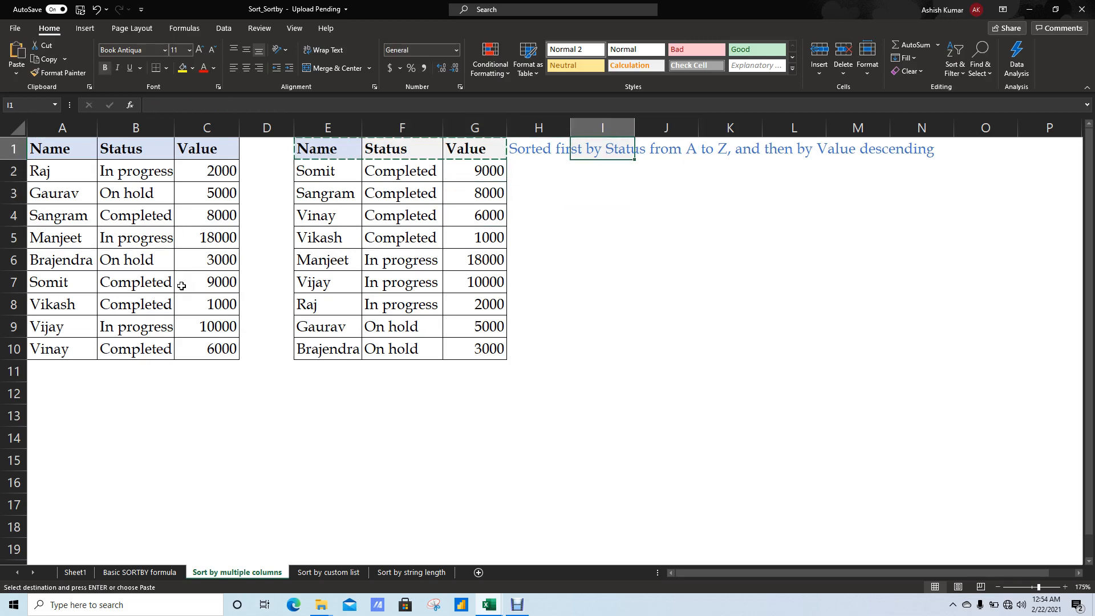
key(ctrl+v)
key(Escape)
Start a SORTBY formula in I2 with the whole source data range A2:C10 as the array.
key(Down)
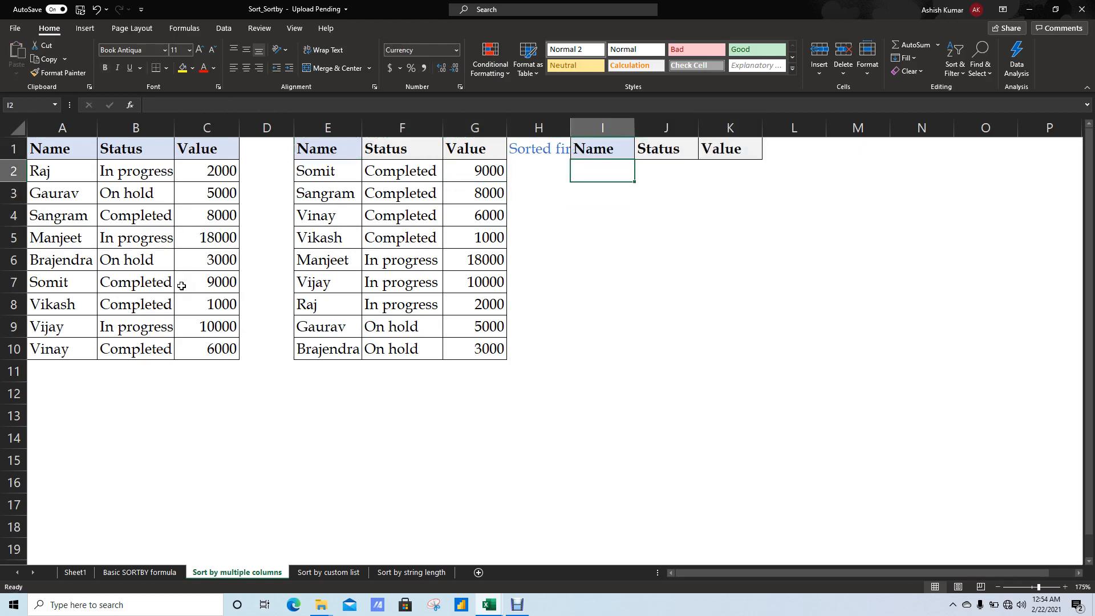
text(=)
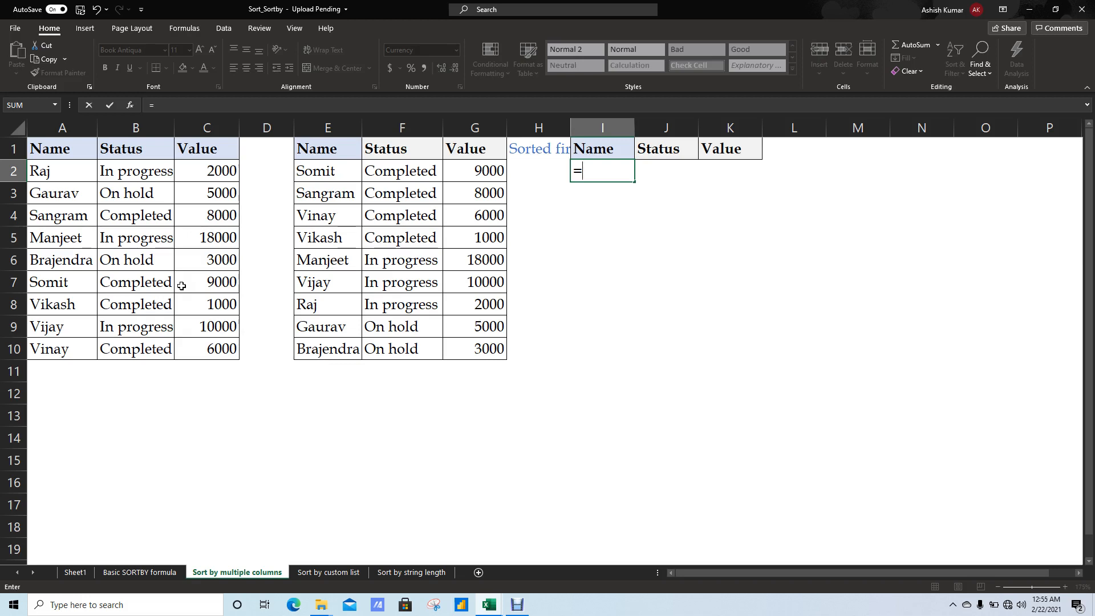
key(Escape)
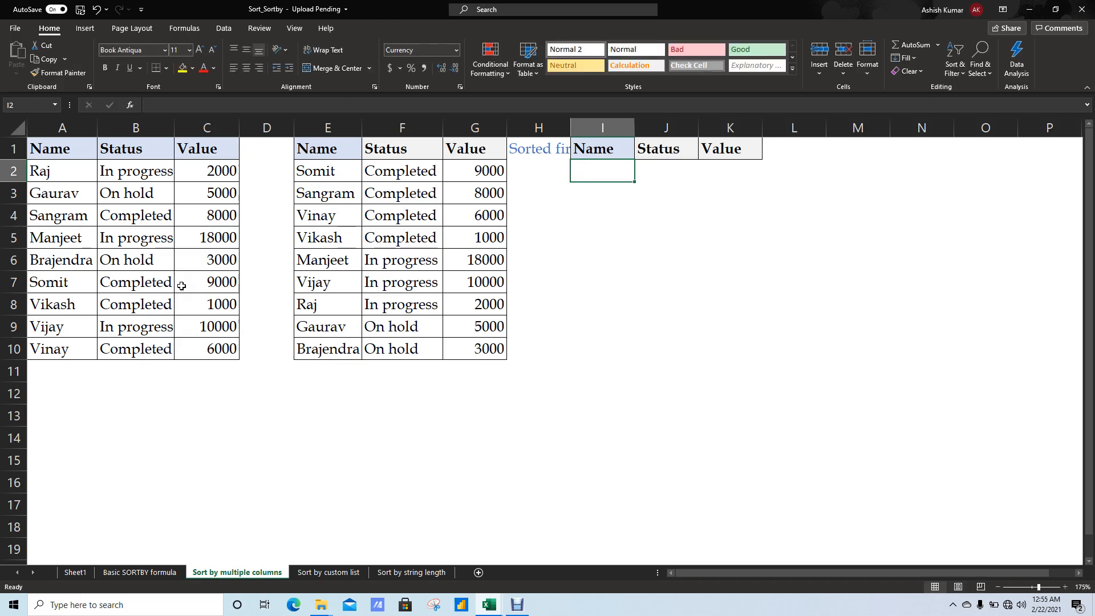
text(=)
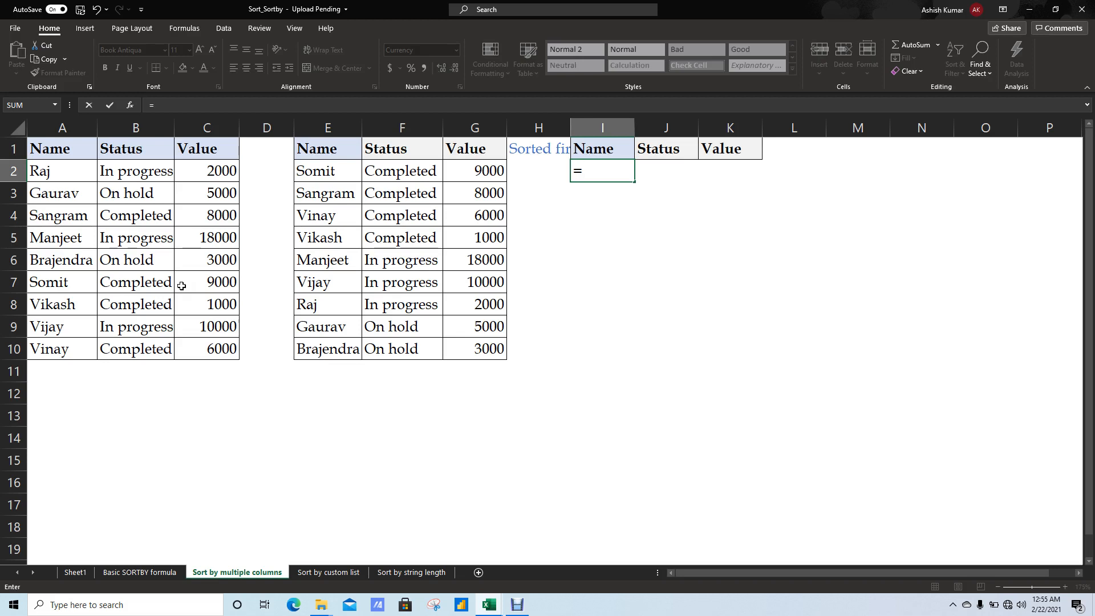
text(sortb)
key(Tab)
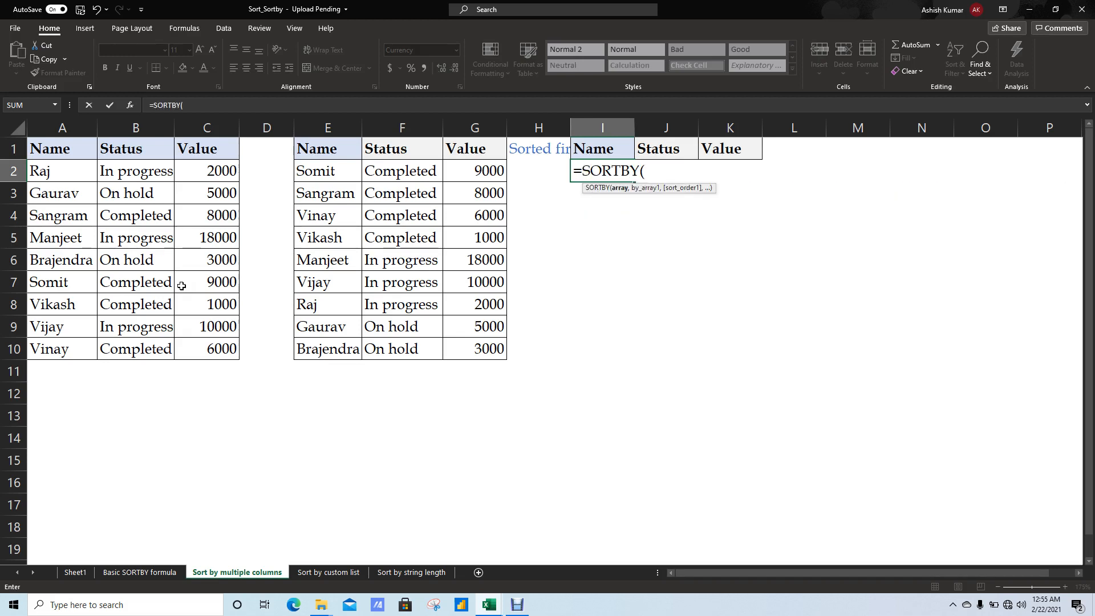
key(ctrl+Left)
key(ctrl+Left)
key(ctrl+Left)
key(ctrl+Left)
key(ctrl+shift+Down)
key(ctrl+shift+Right)
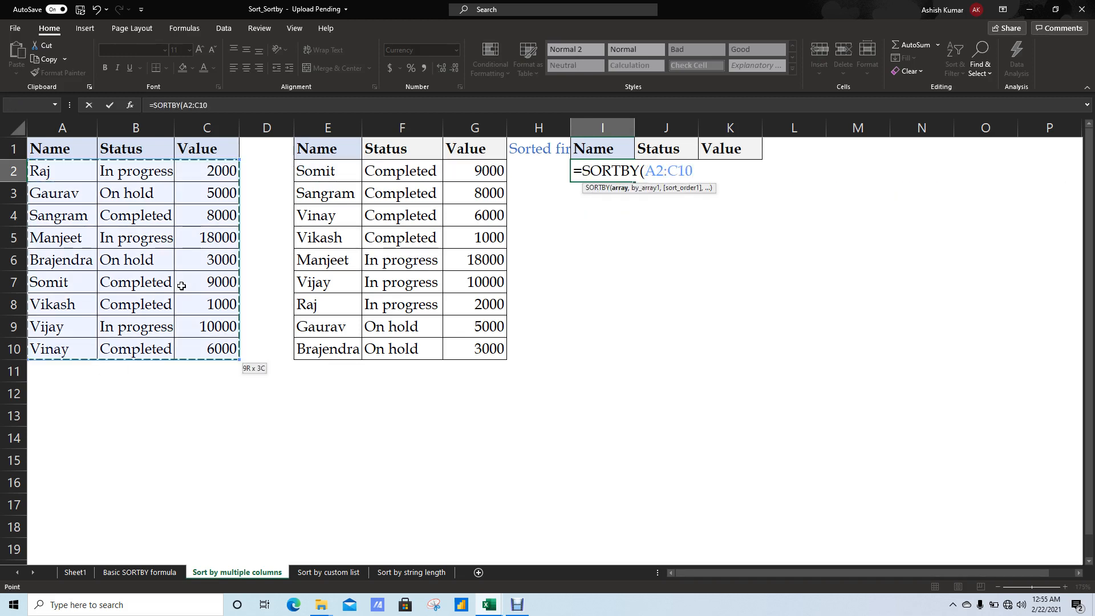
text(,)
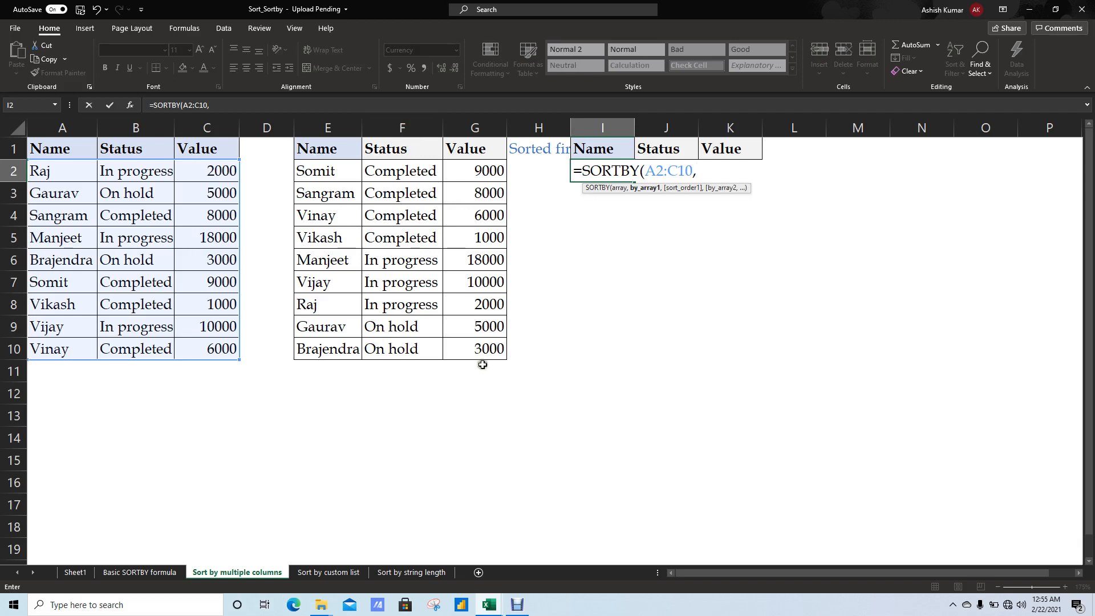
Add the Status range B2:B10 as the first sort-by array with sort order 1 for ascending.
drag(146, 172, 131, 352)
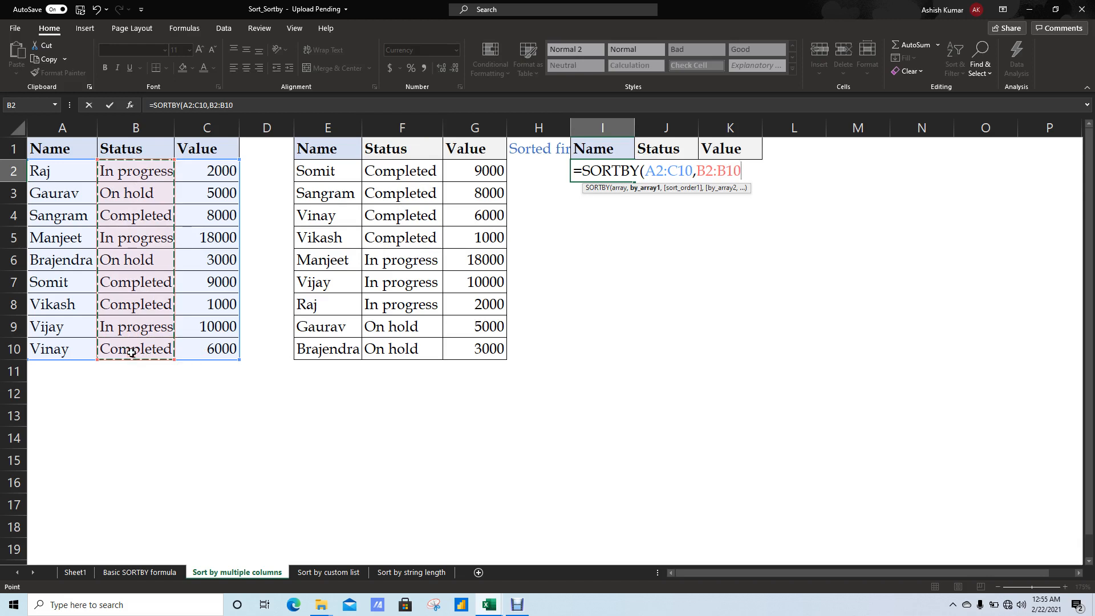
text(,)
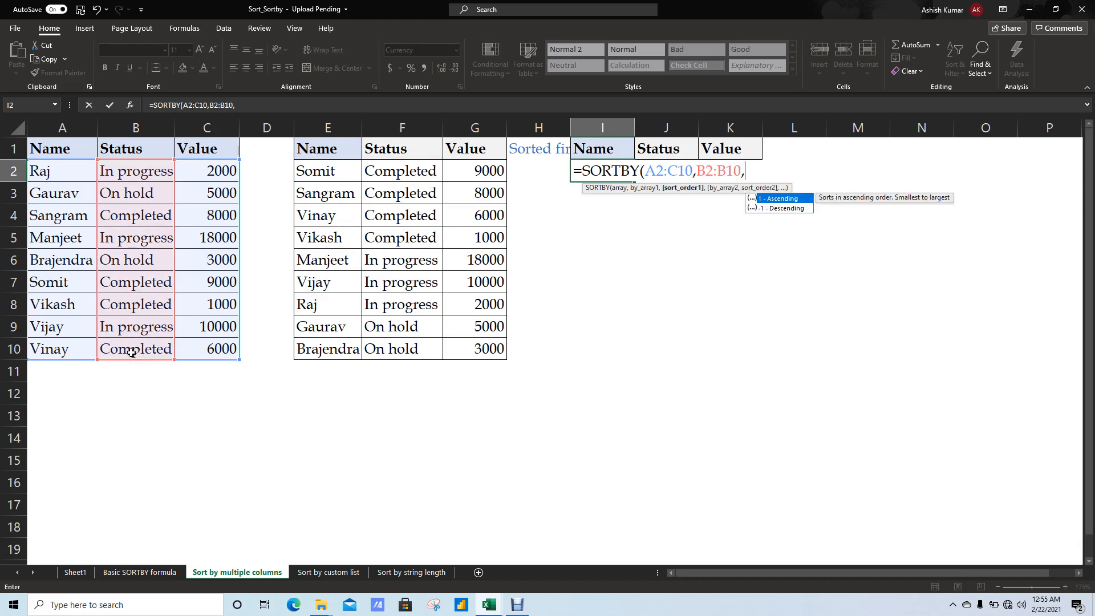
text(1)
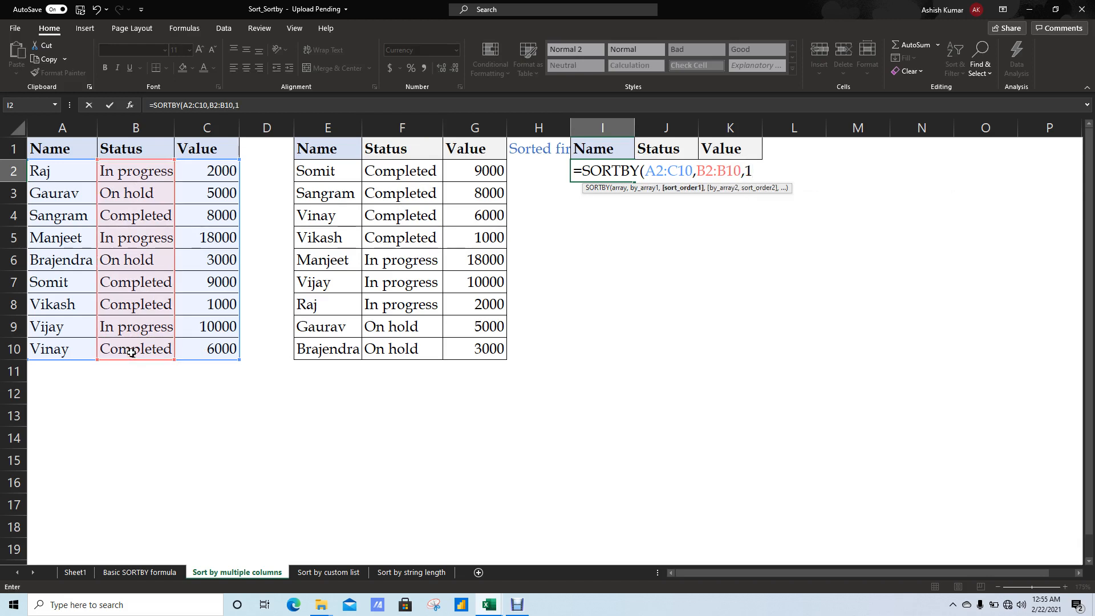
text(,)
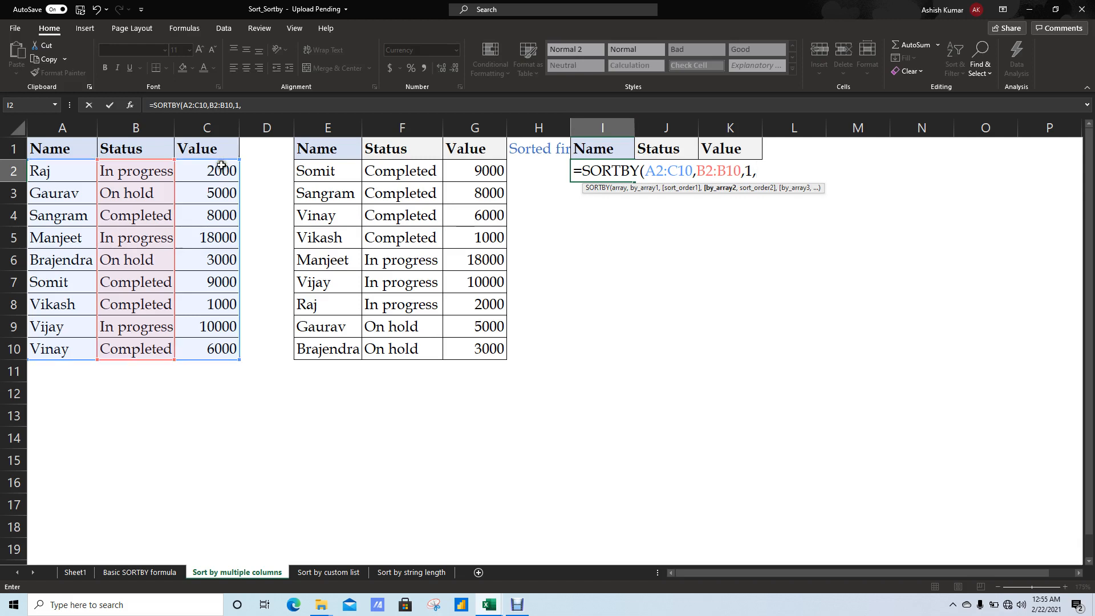
Complete the I2 formula as =SORTBY(A2:C10,B2:B10,1,C2:C10,-1) and widen column I to fit the names.
drag(219, 168, 210, 344)
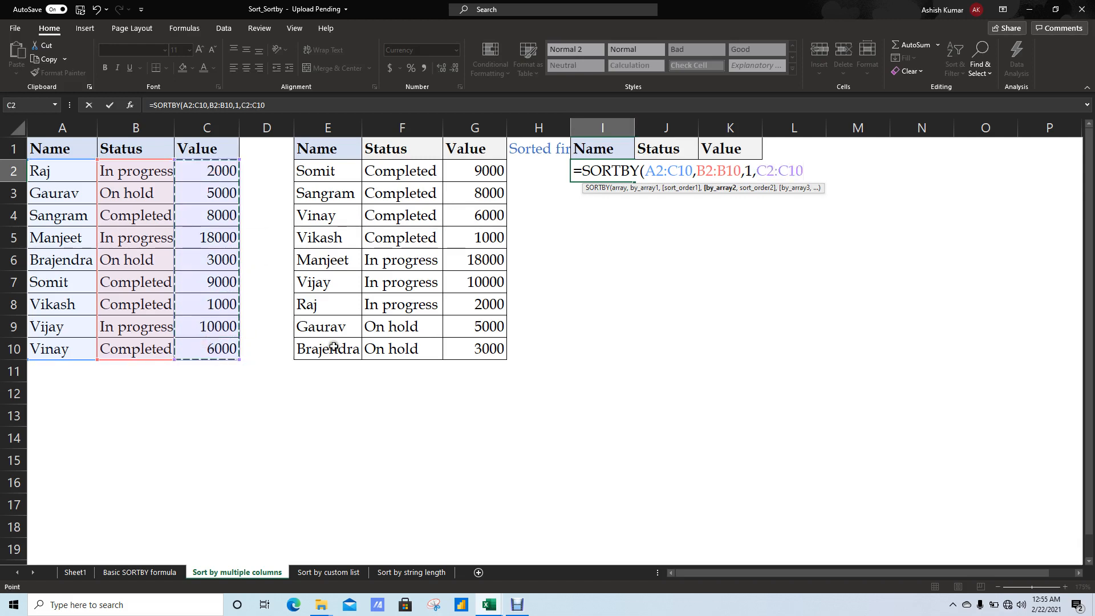
text(,)
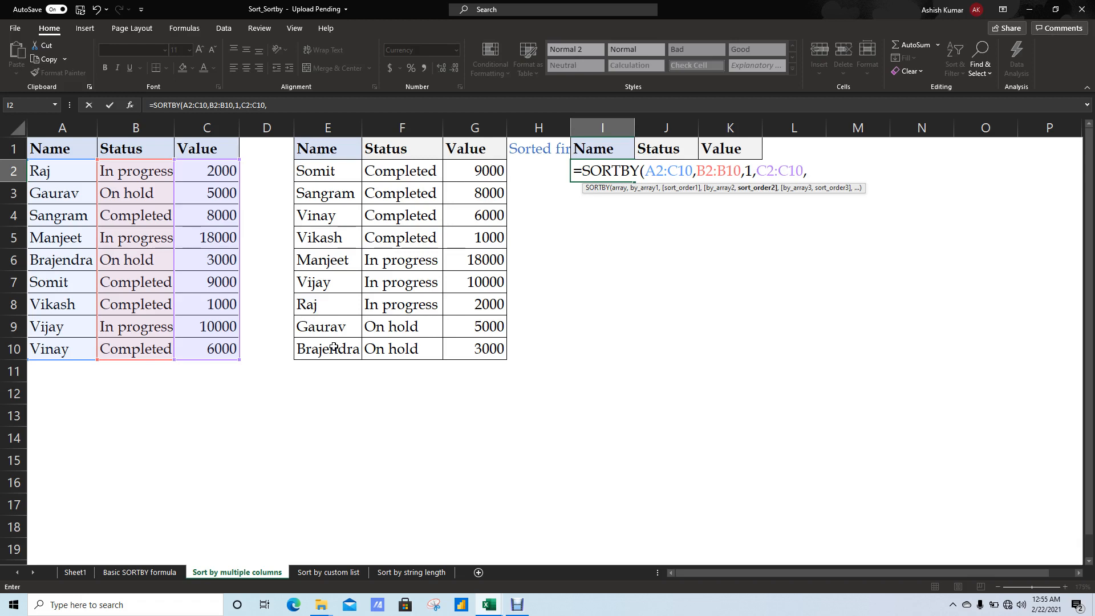
text(-1))
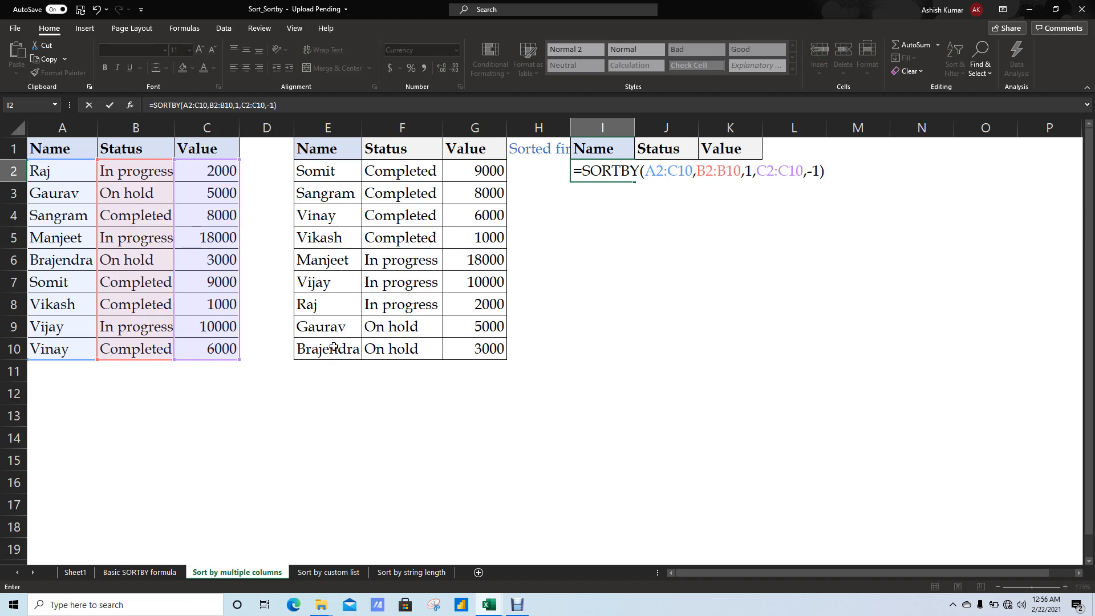
key(Return)
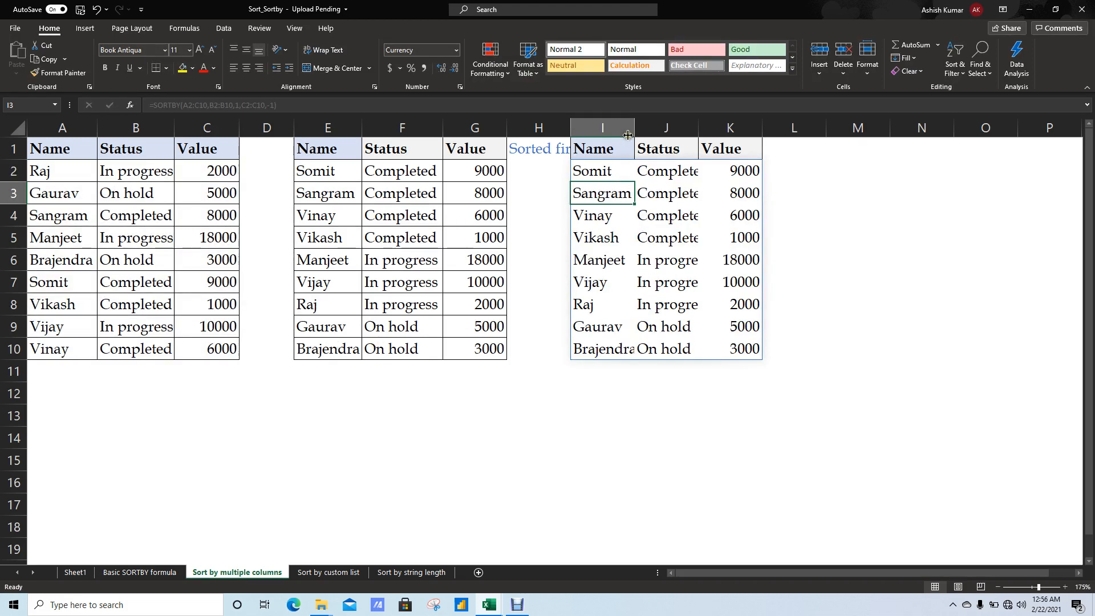
drag(634, 128, 643, 128)
click(692, 322)
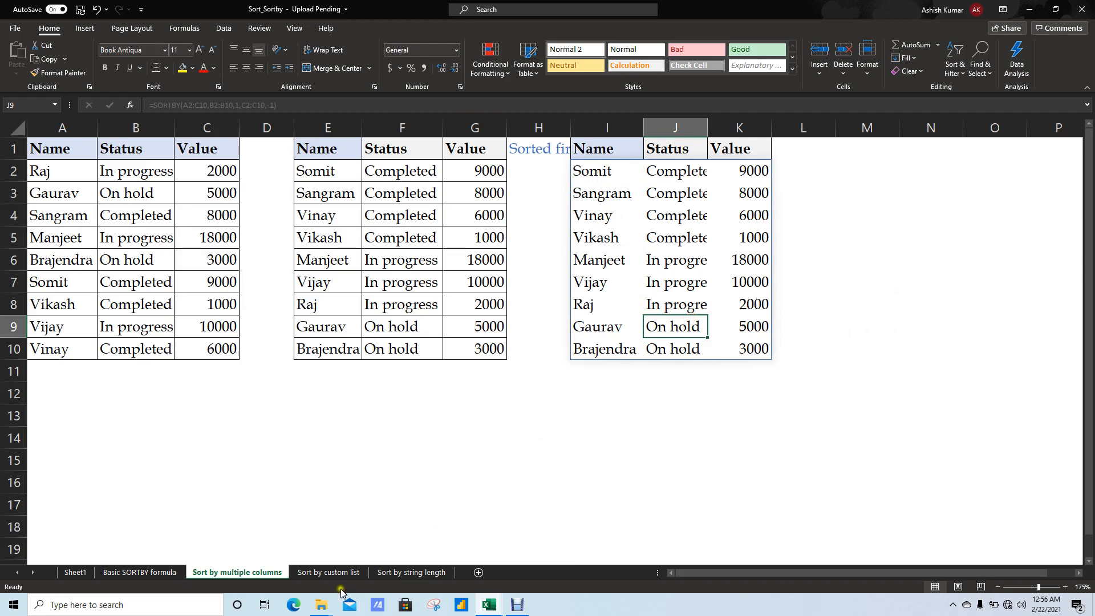
Open the Sort by custom list sheet and examine the custom status order in the Sort by list, E2:E4.
click(330, 572)
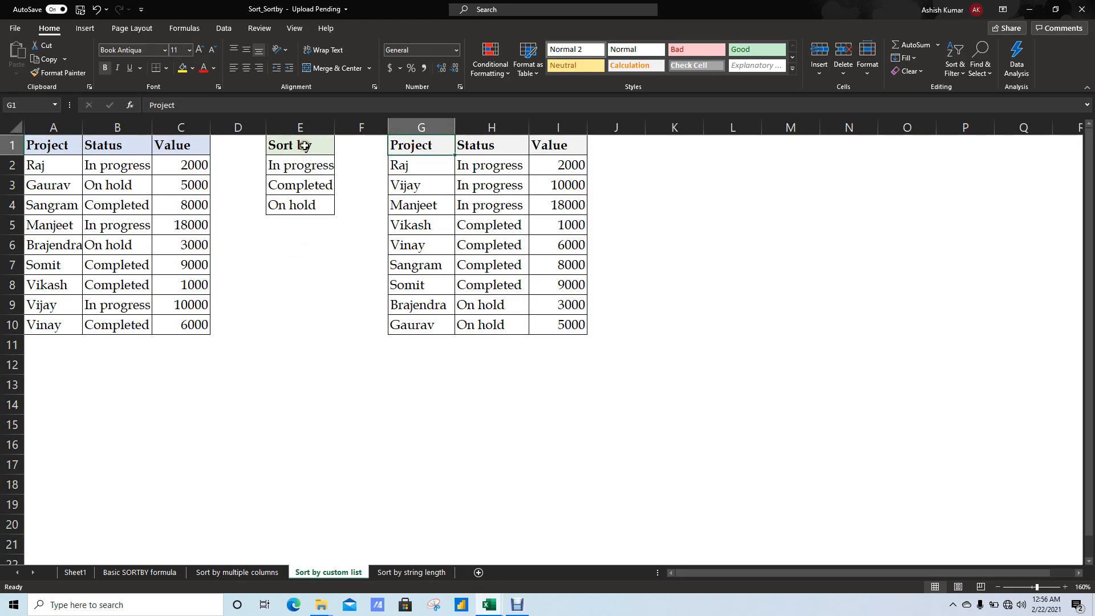
drag(303, 165, 310, 215)
click(305, 209)
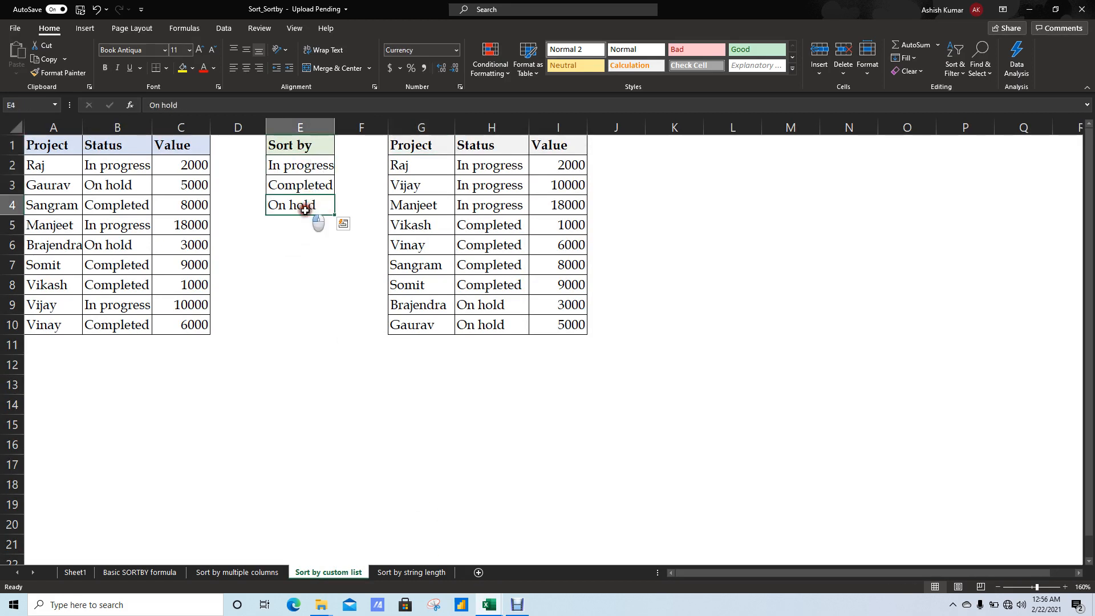
click(289, 169)
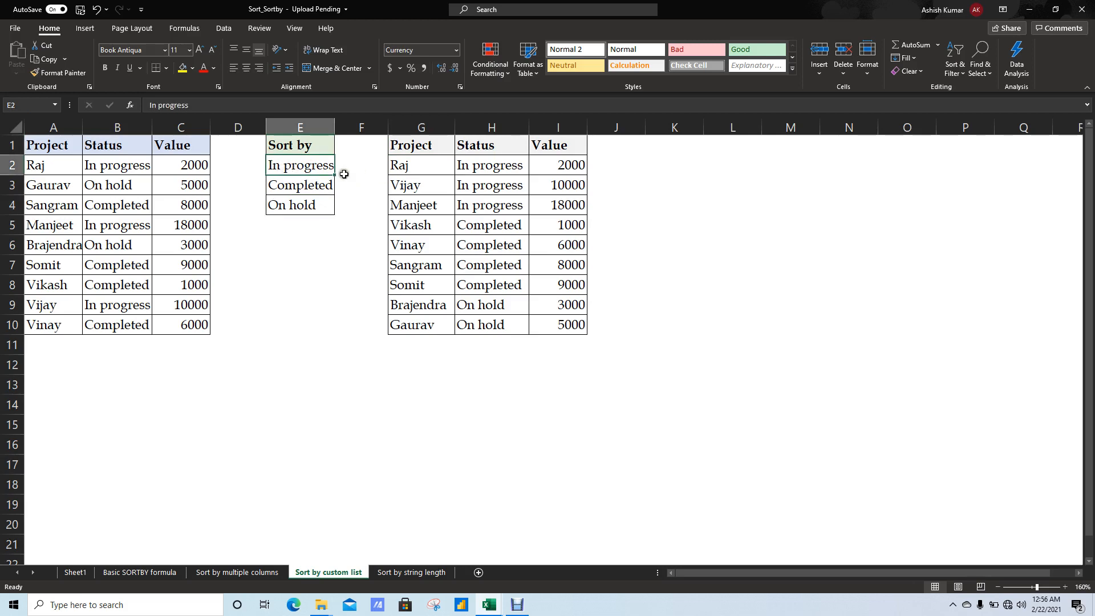
drag(310, 171, 314, 205)
click(309, 208)
click(313, 171)
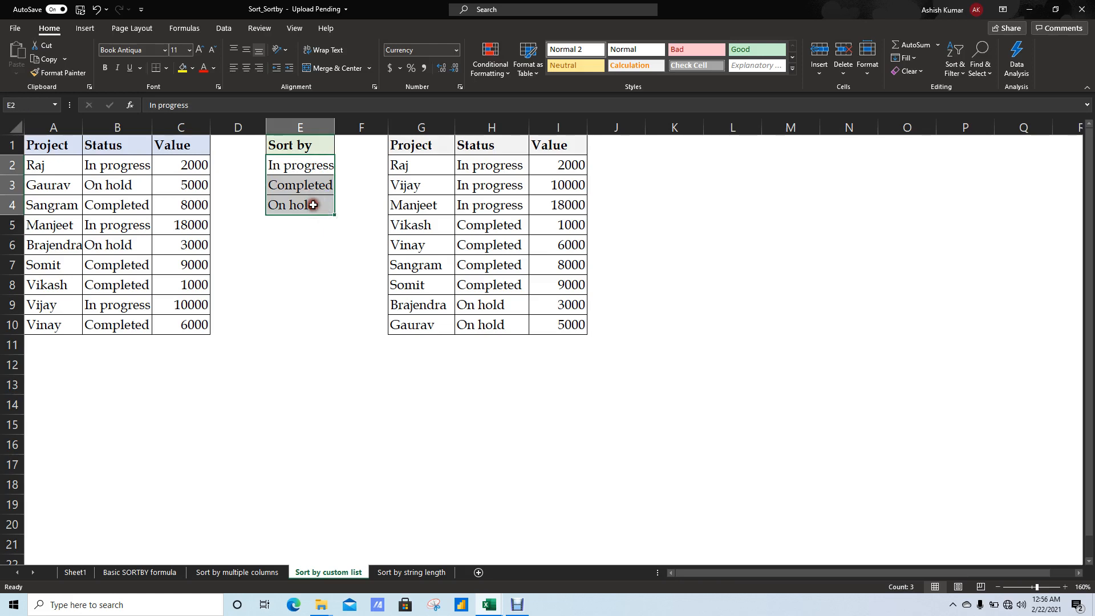
click(293, 170)
click(291, 190)
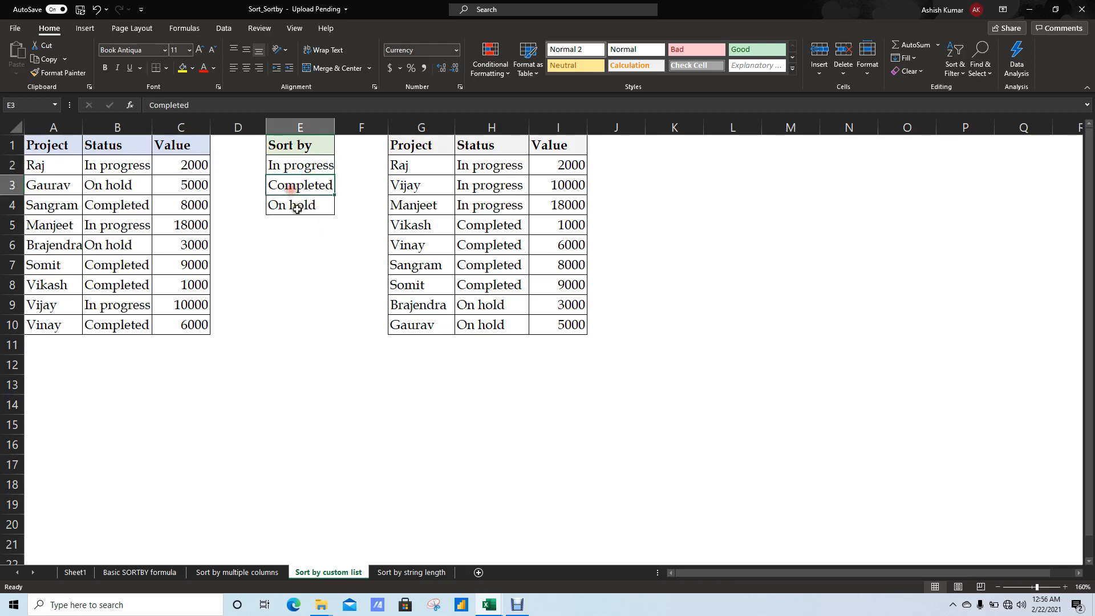
click(293, 205)
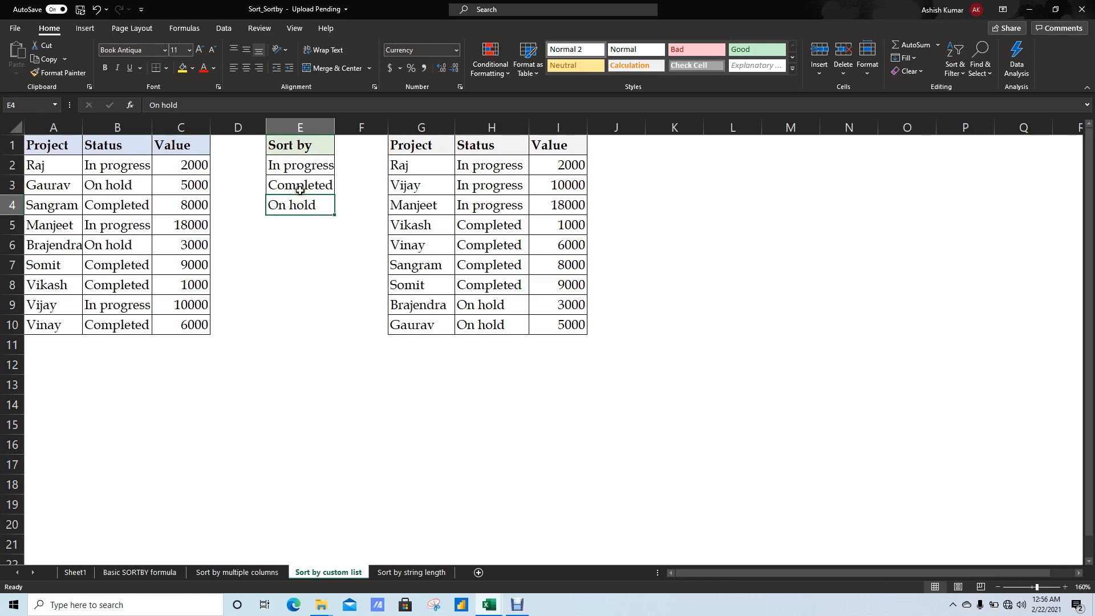
click(295, 184)
click(298, 167)
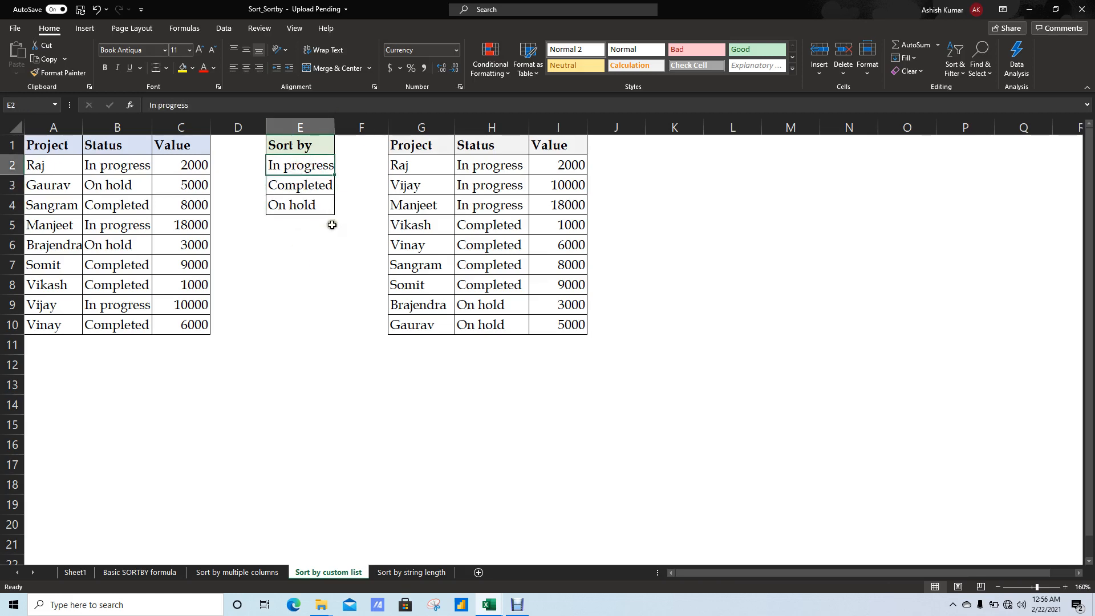
Try sorting the Sort by list in column E from A to Z, and again from Z to A.
click(298, 140)
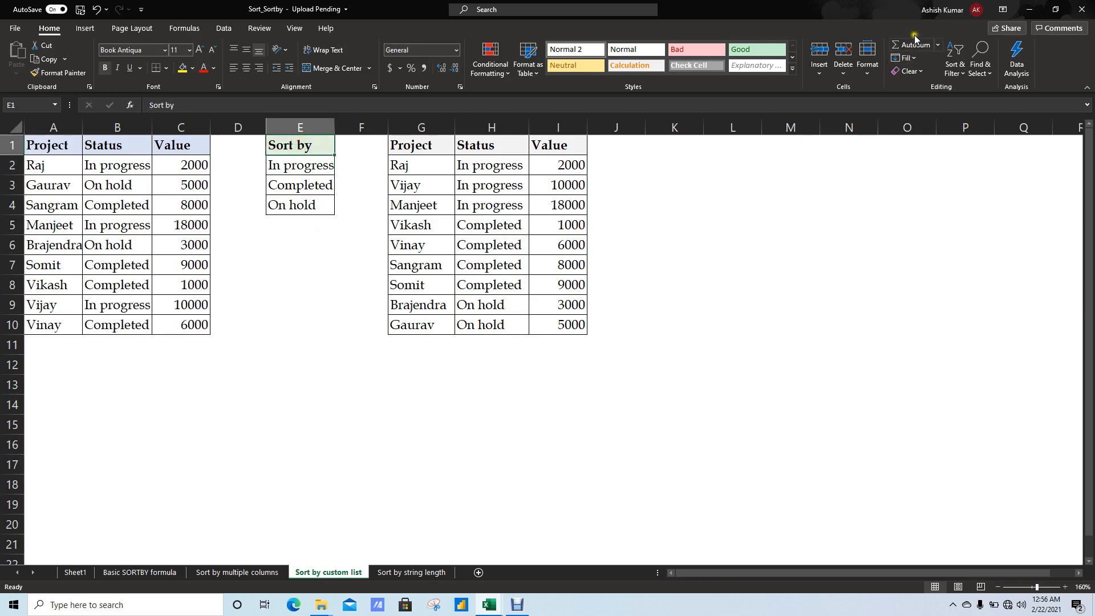
click(953, 66)
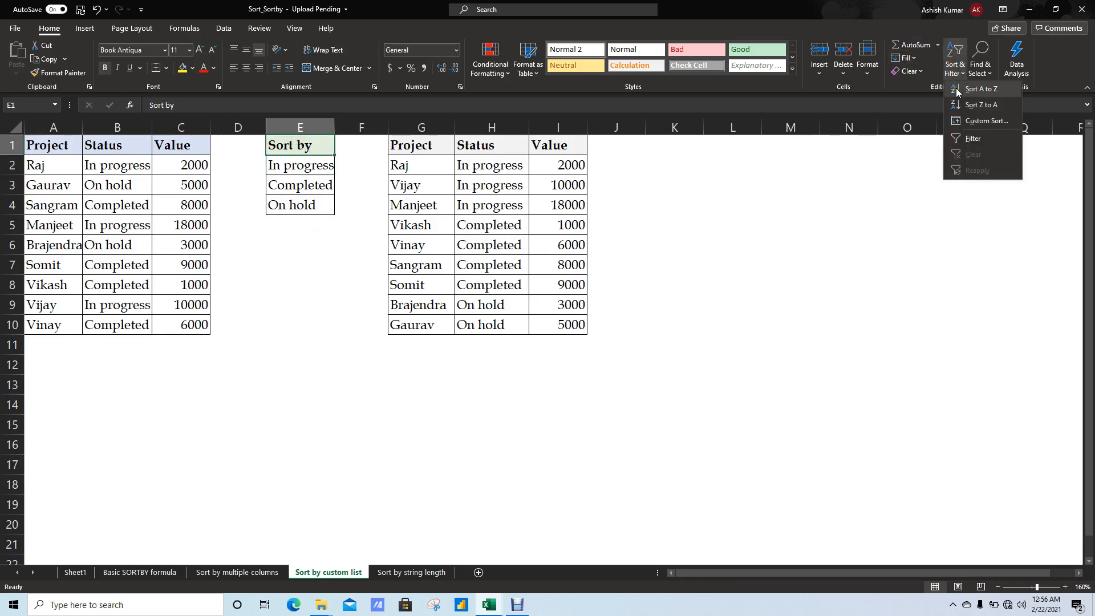
click(958, 90)
click(962, 68)
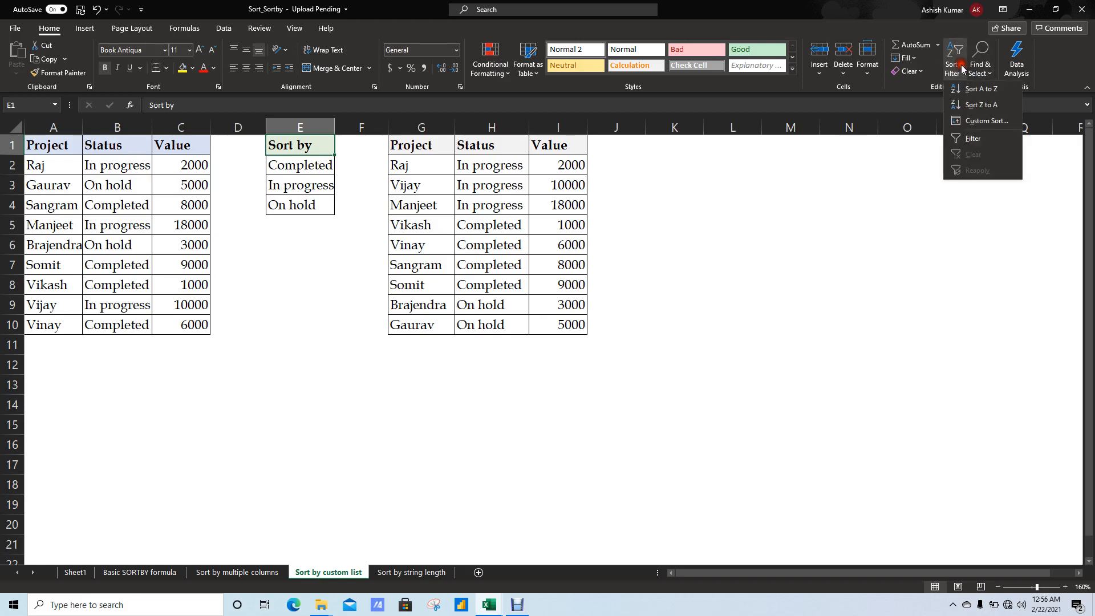
click(979, 106)
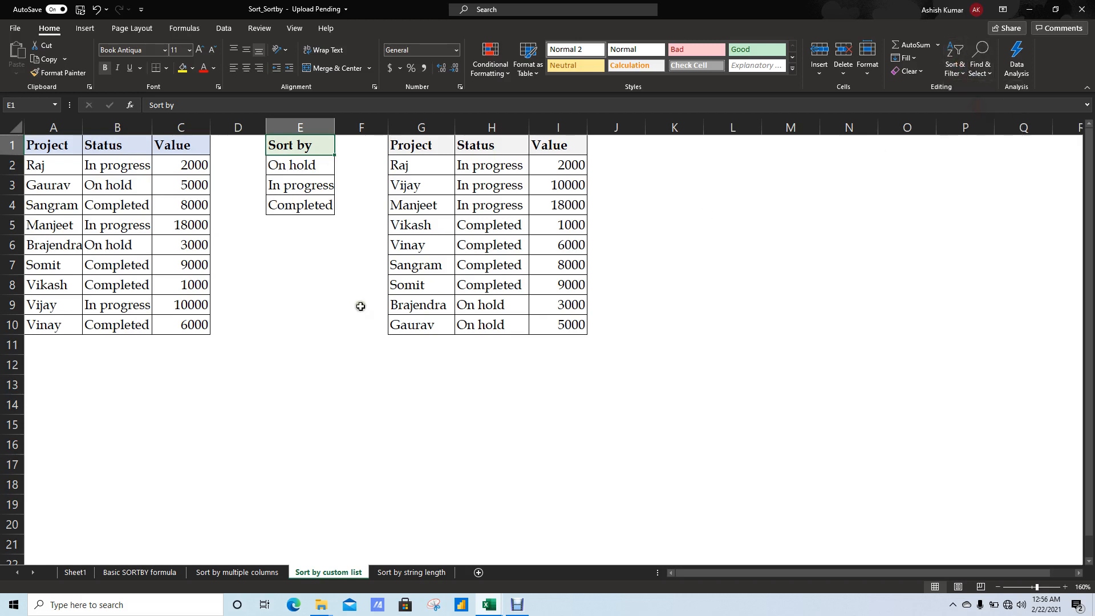
Undo the alphabetical sorts of the Sort by list in column E.
click(328, 248)
key(ctrl+z)
key(ctrl+z)
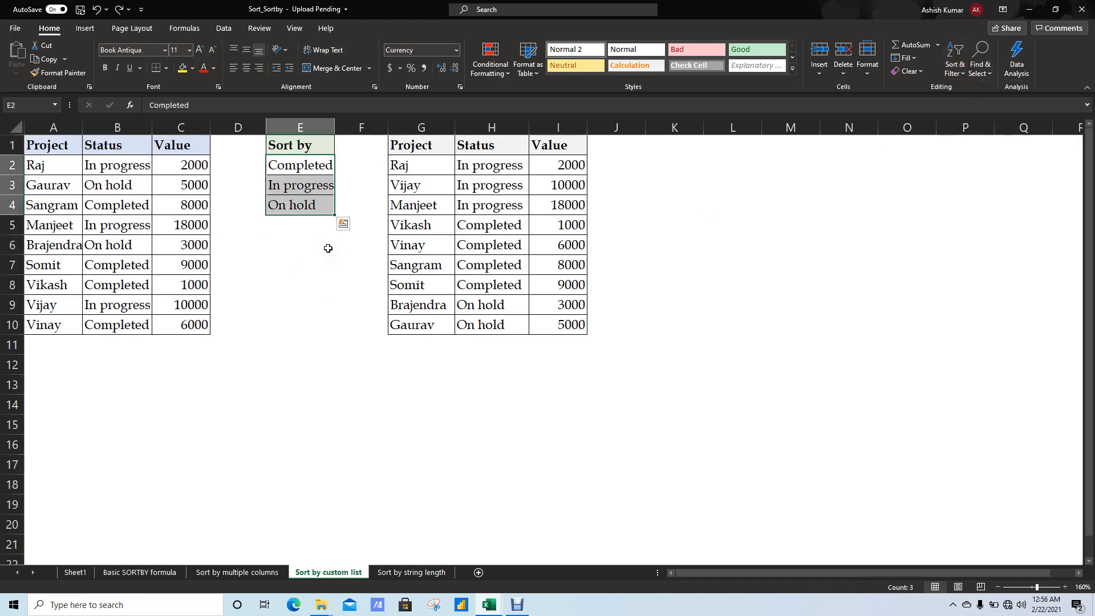
Widen column E so the Sort by statuses fit fully.
click(308, 186)
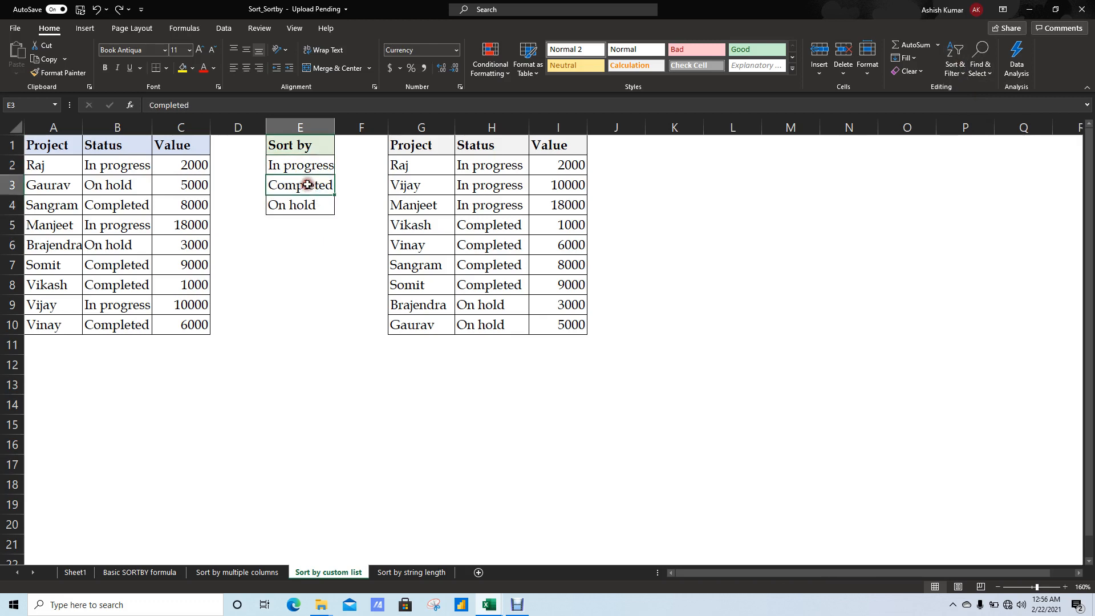
drag(336, 128, 344, 131)
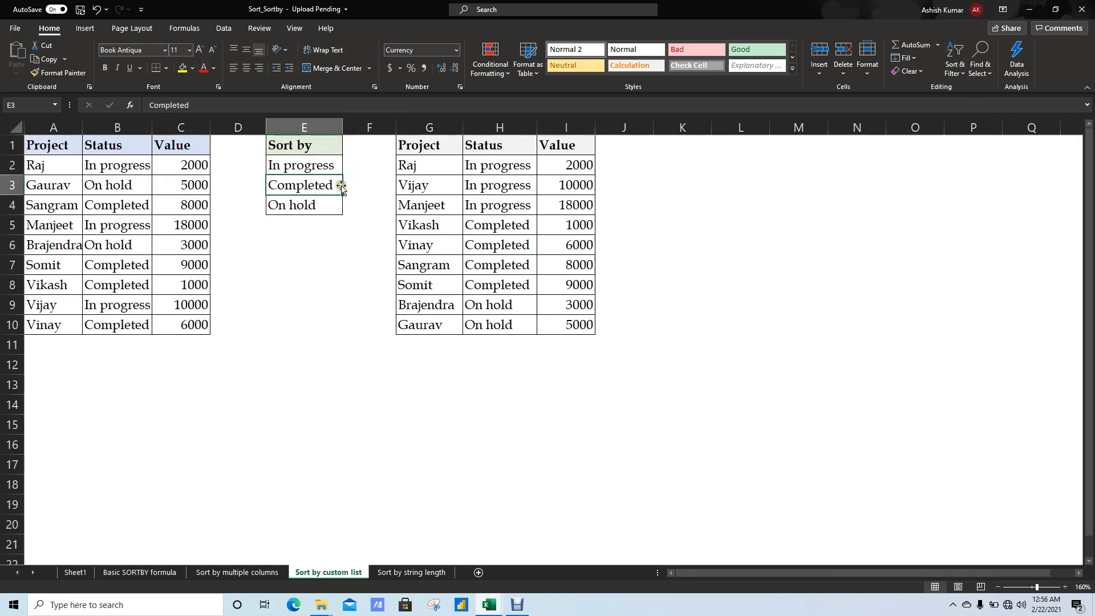
Copy the Project, Status and Value headers from G1:I1 to K1:M1.
click(422, 166)
drag(415, 146, 589, 149)
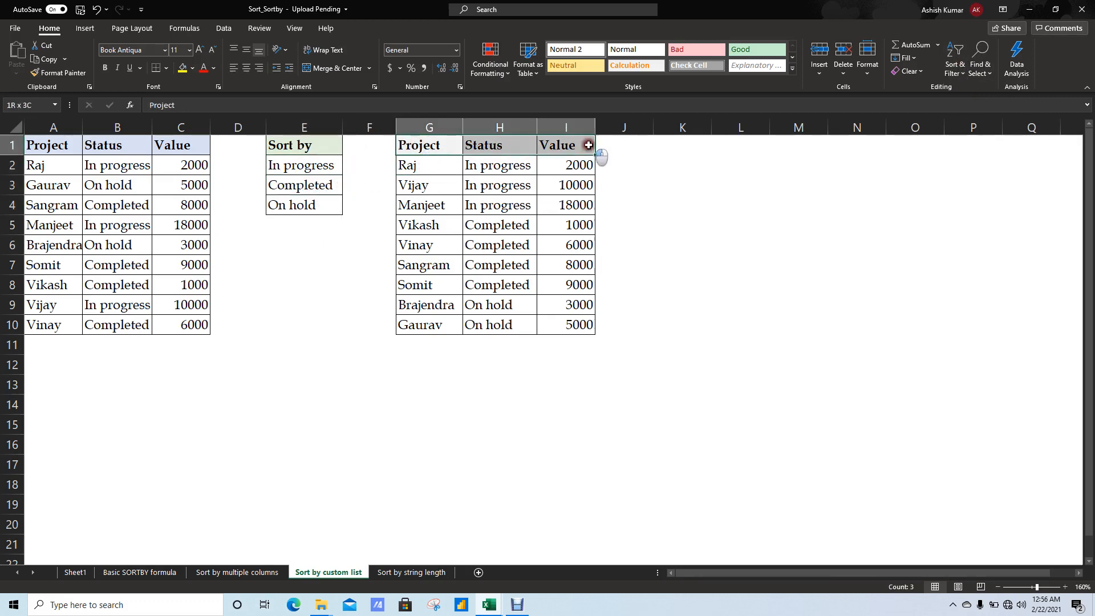
click(678, 150)
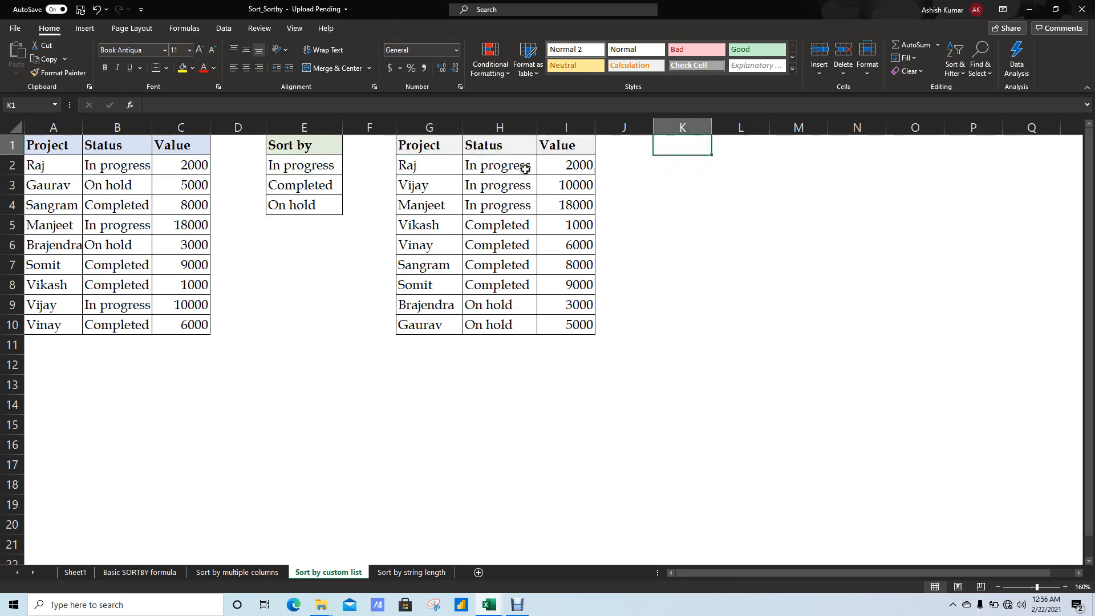
drag(419, 149, 573, 149)
click(686, 150)
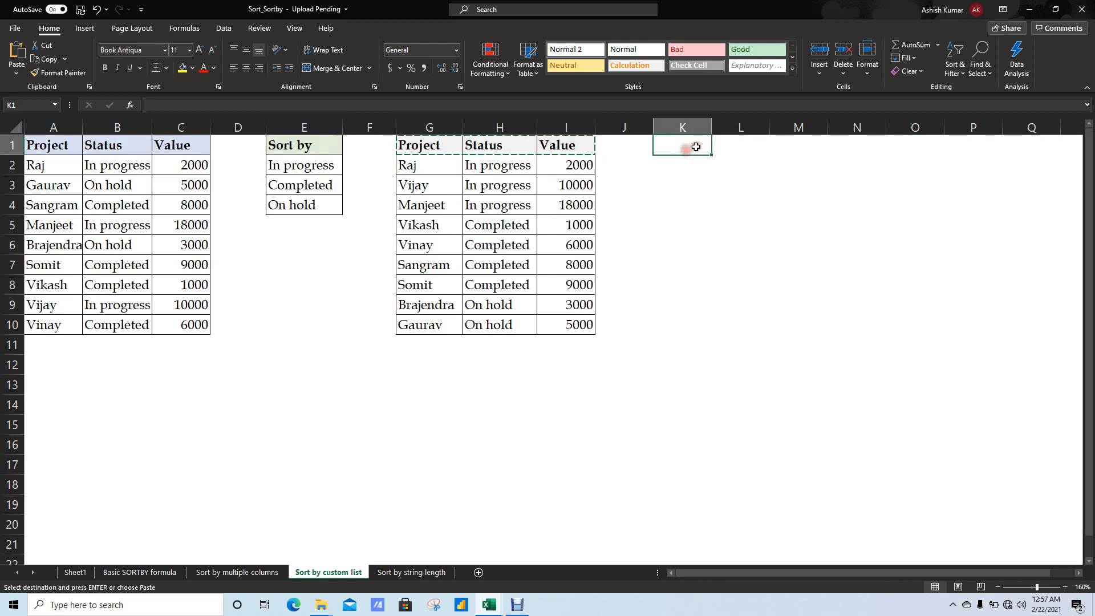
key(ctrl+v)
key(Escape)
click(714, 170)
click(685, 164)
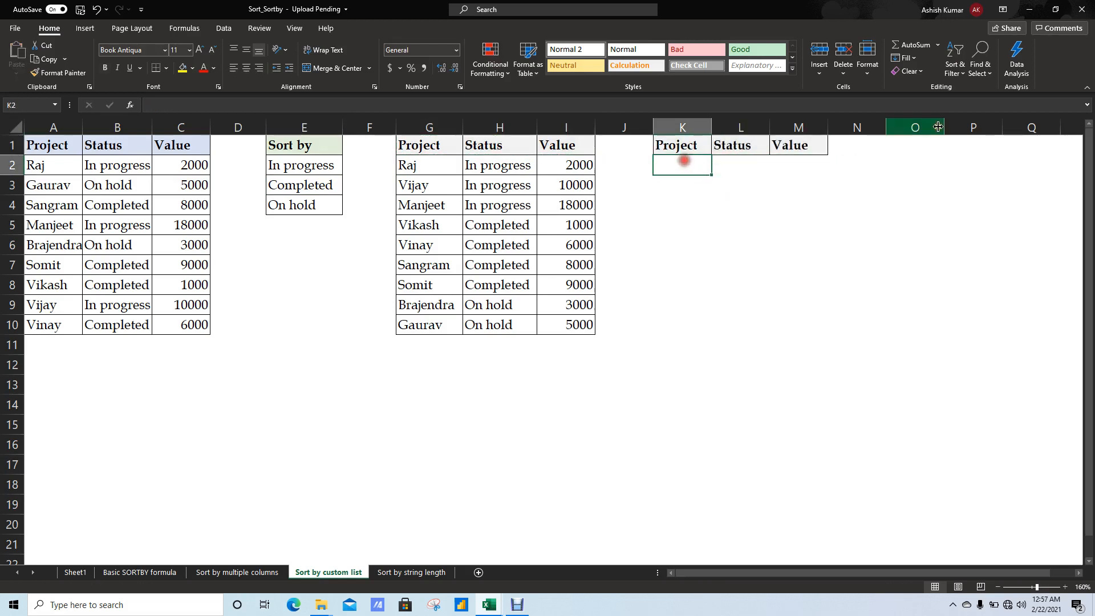
Look at the Custom Lists settings in the Sort options for the table in G1:I10, and close them without sorting.
click(433, 150)
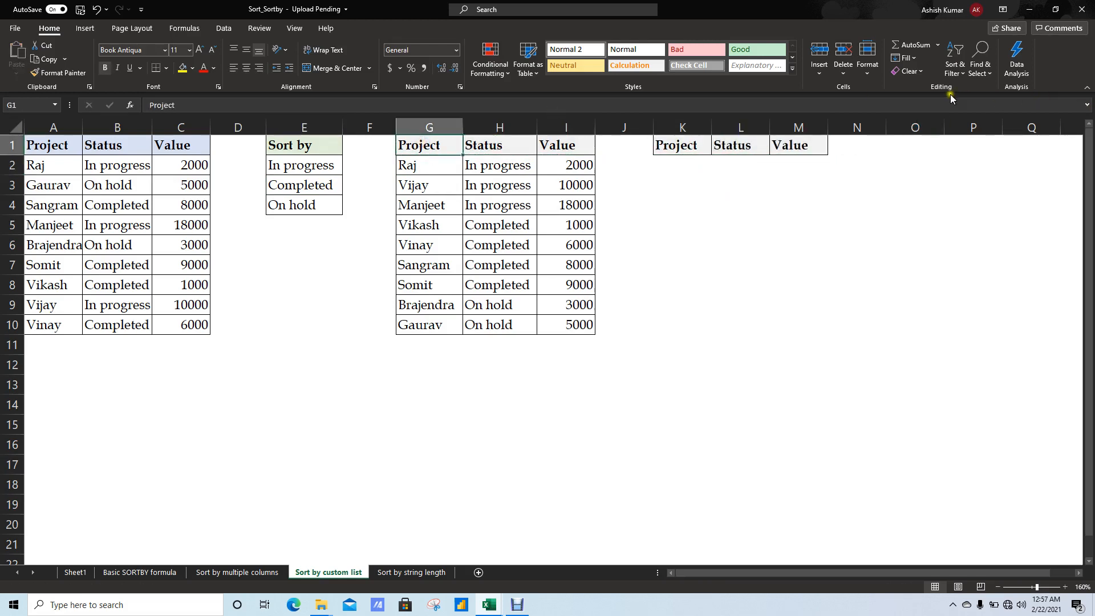
key(alt+d)
key(s)
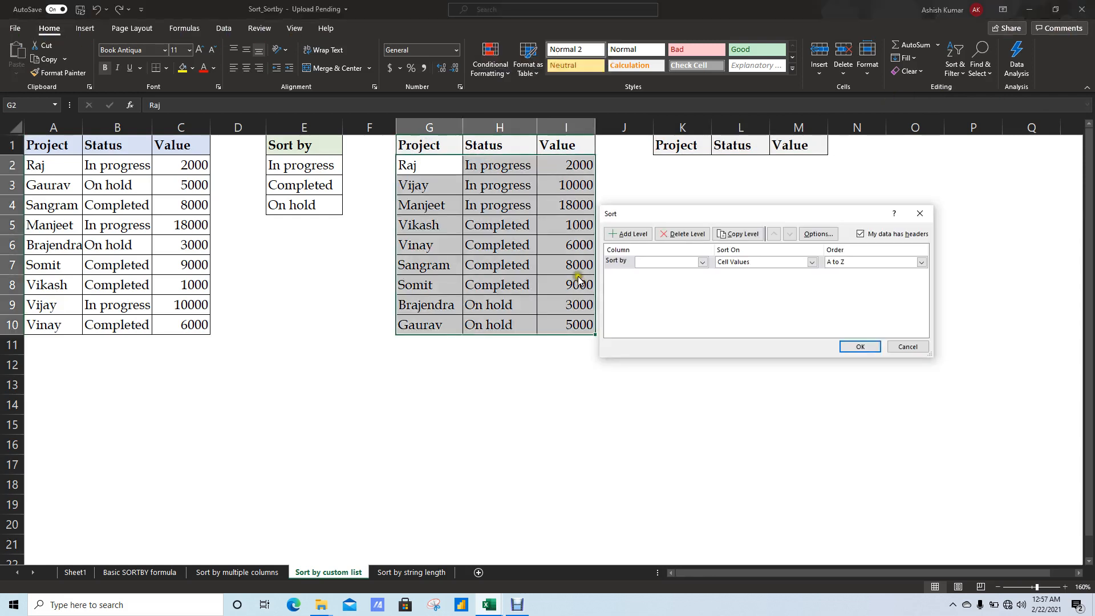
click(869, 263)
click(863, 286)
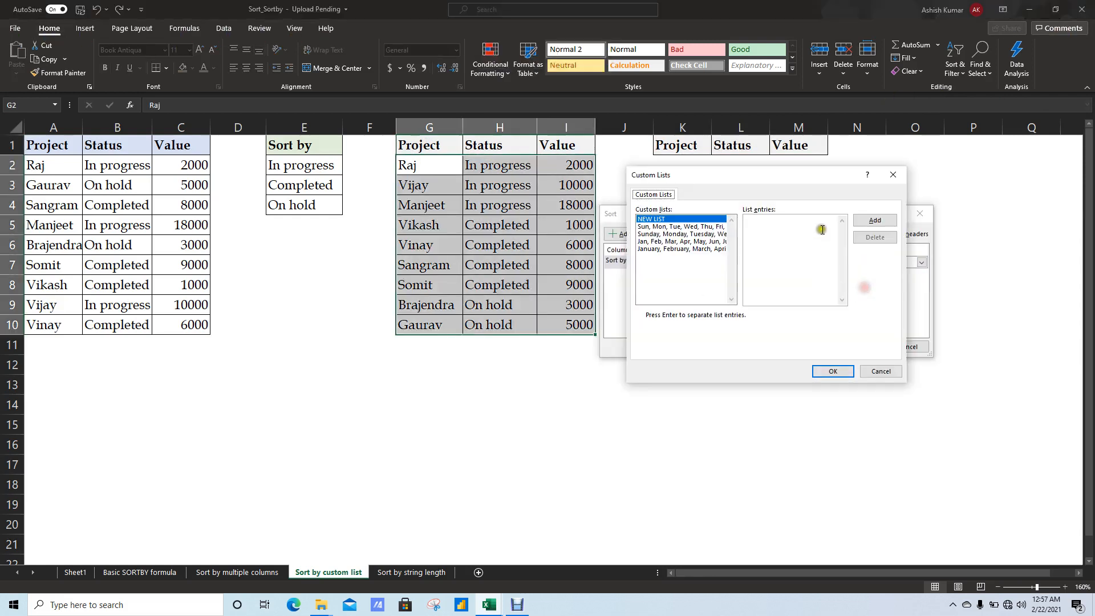
click(878, 368)
click(906, 347)
Start a SORTBY formula in K2 with A2:C10 as the array and a nested MATCH function as by_array1.
click(673, 174)
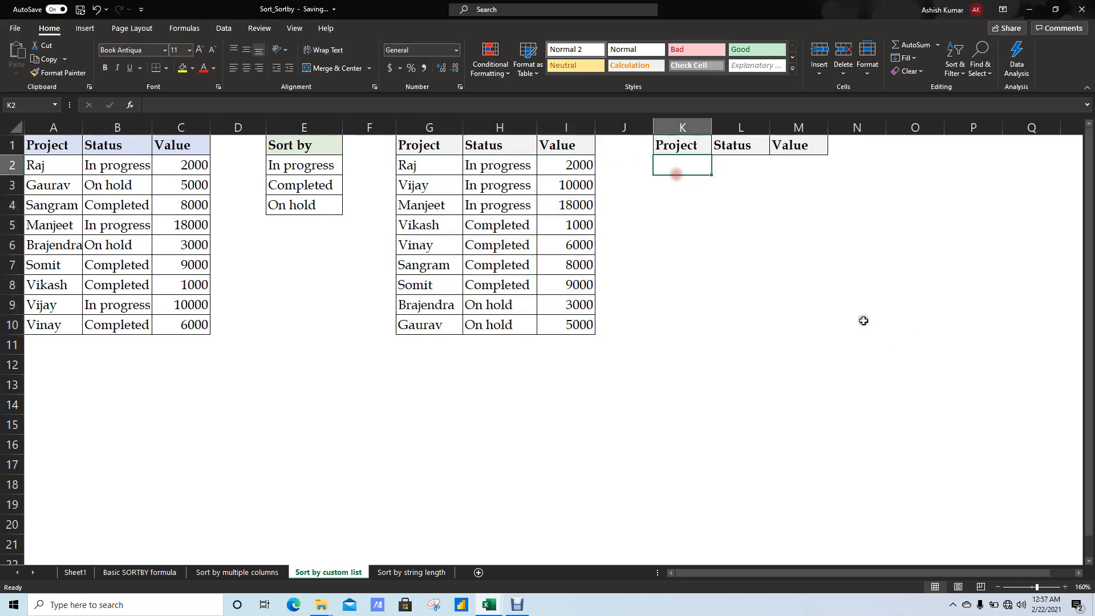
text(=)
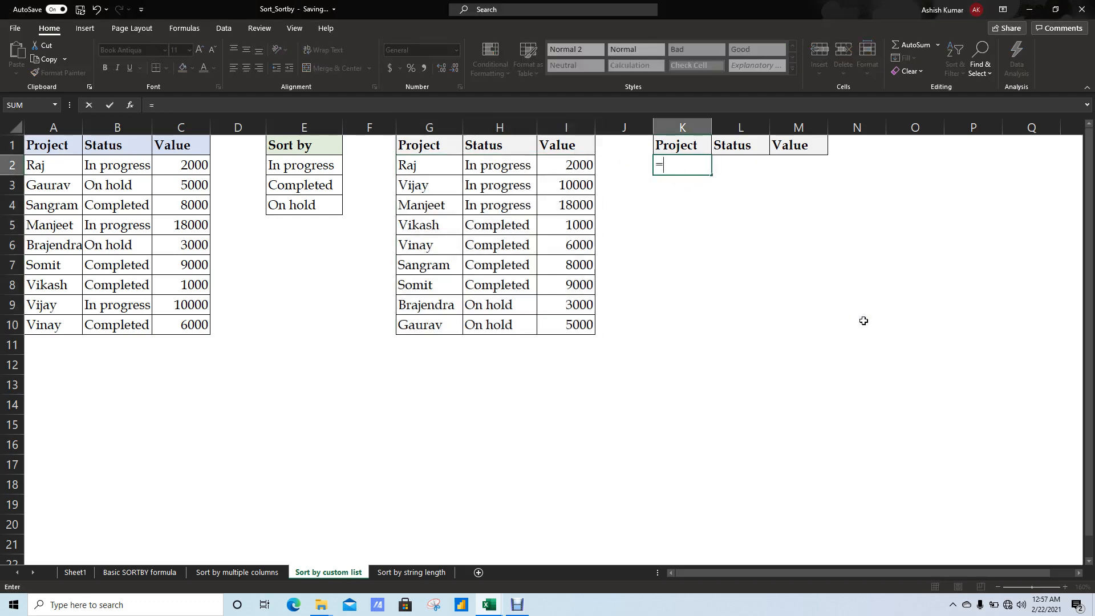
text(so)
key(Down)
key(Tab)
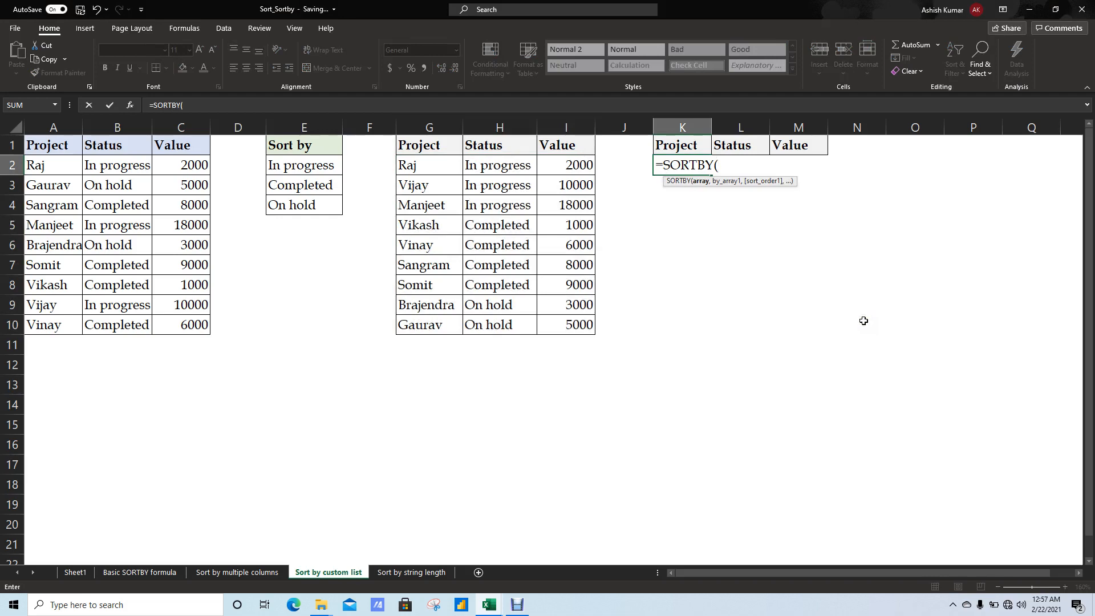
key(Left)
key(Left)
key(ctrl+Left)
key(ctrl+Left)
key(ctrl+Left)
key(ctrl+Left)
key(ctrl+shift+Right)
key(ctrl+shift+Down)
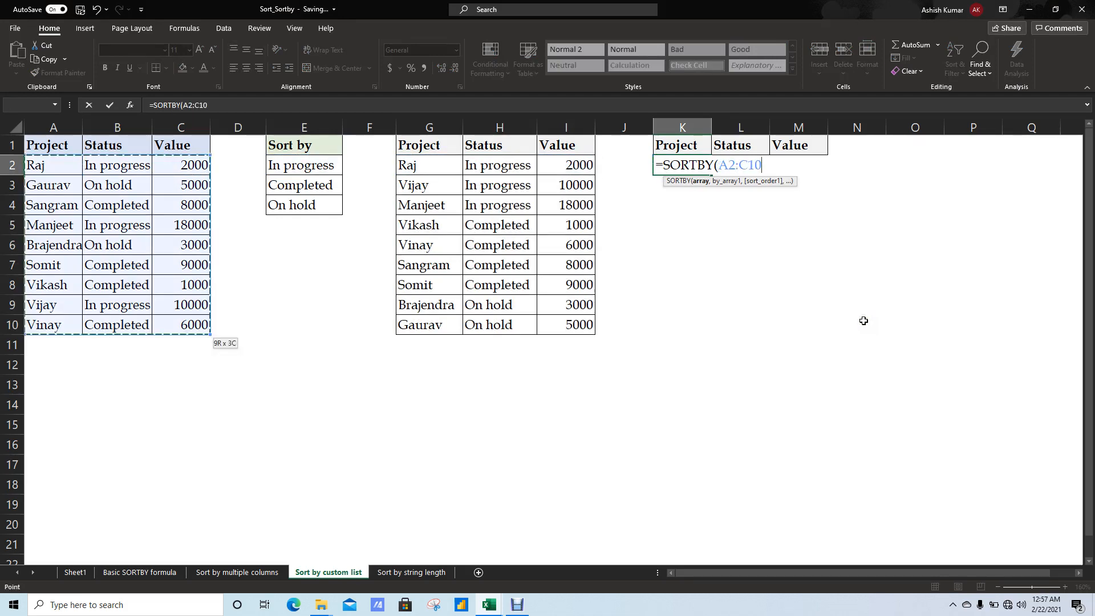
text(,)
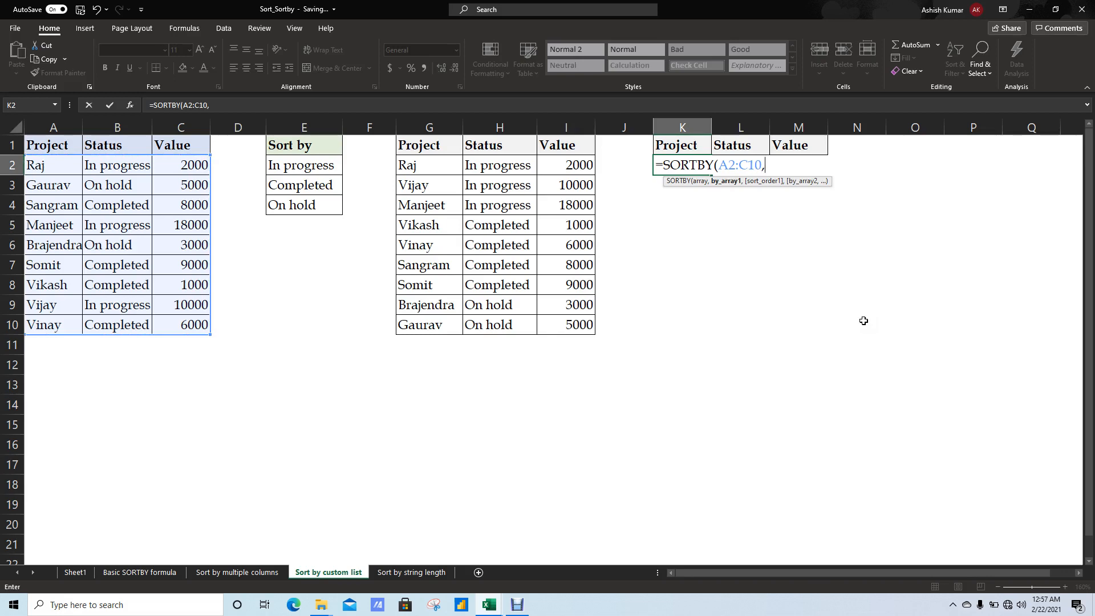
text(ma)
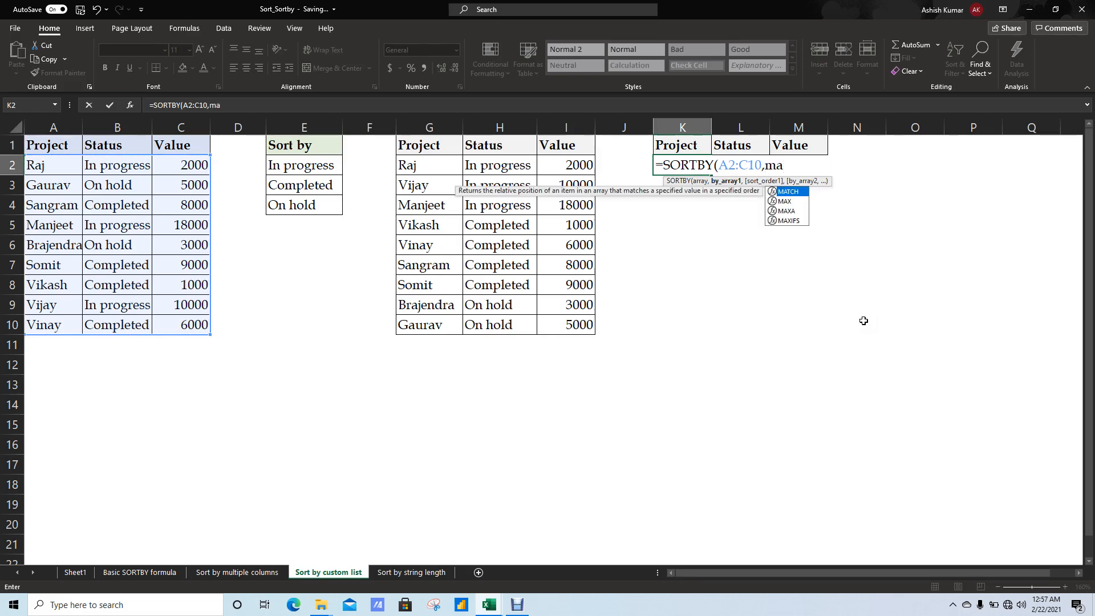
key(Tab)
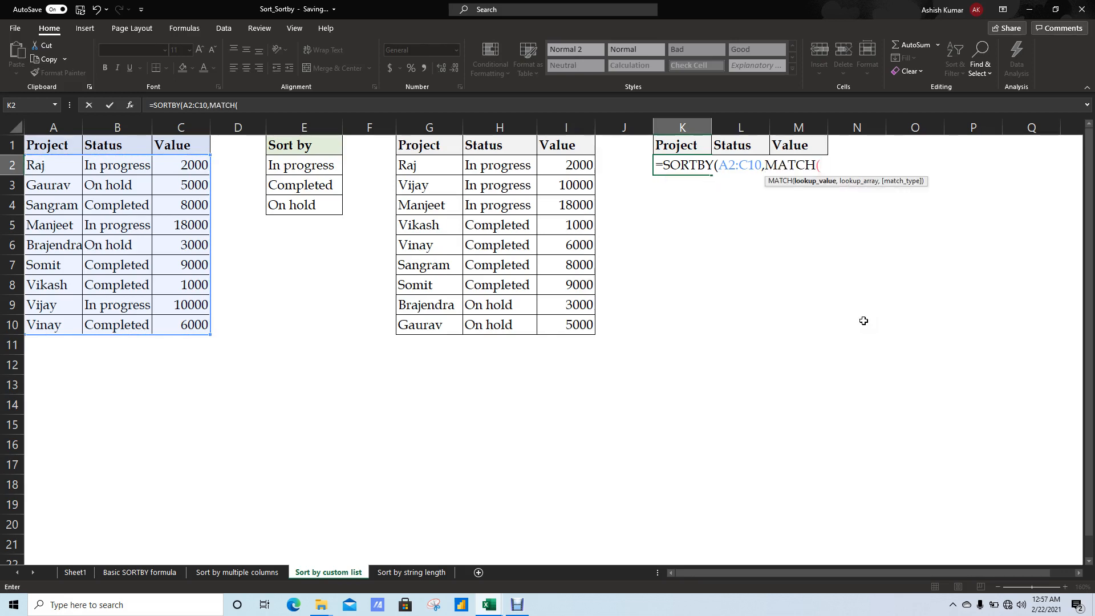
key(Left)
key(Left)
key(Left)
key(Left)
key(Left)
key(Left)
key(Left)
key(Left)
key(Left)
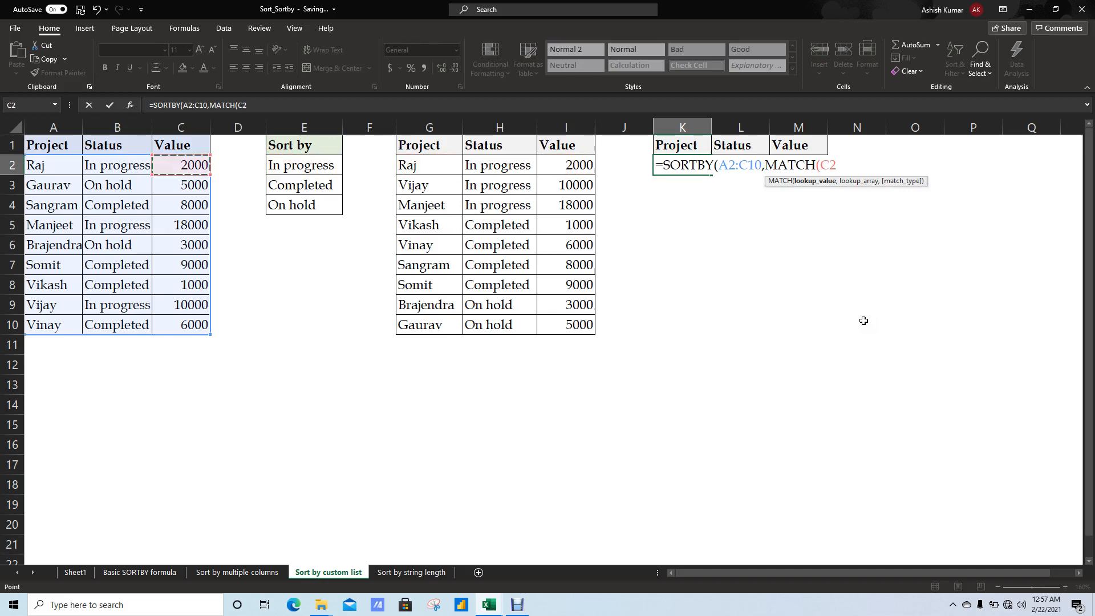
key(ctrl+shift+Down)
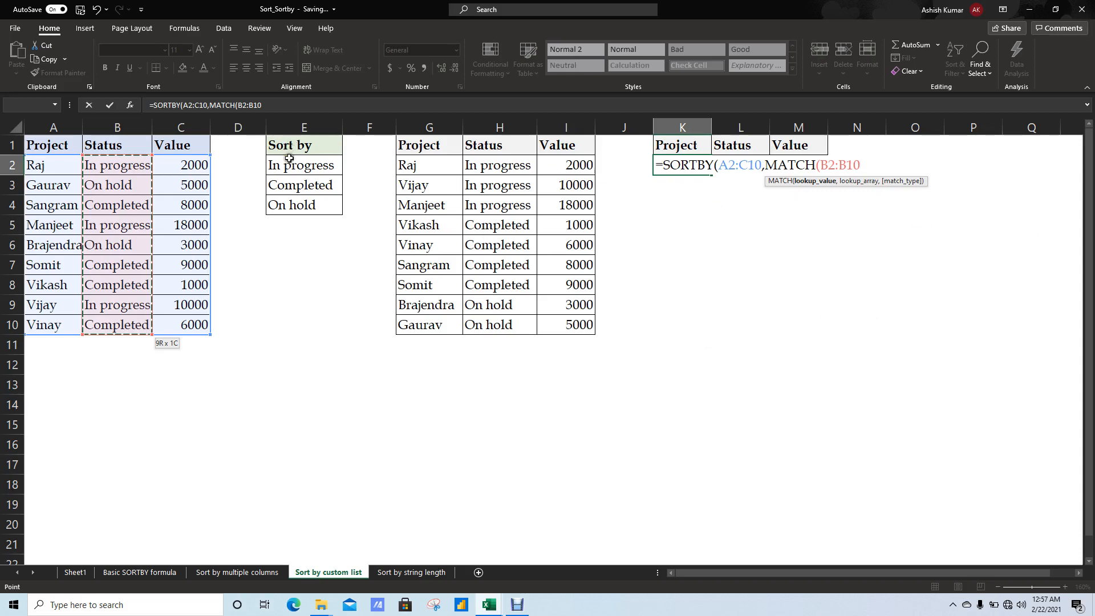
drag(289, 166, 291, 200)
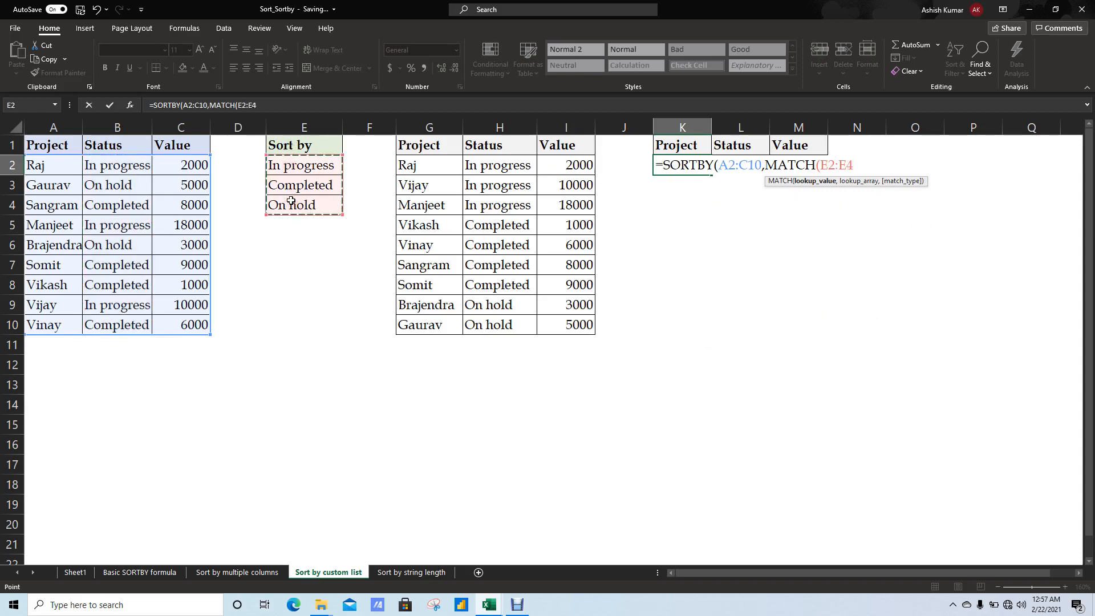
text(,)
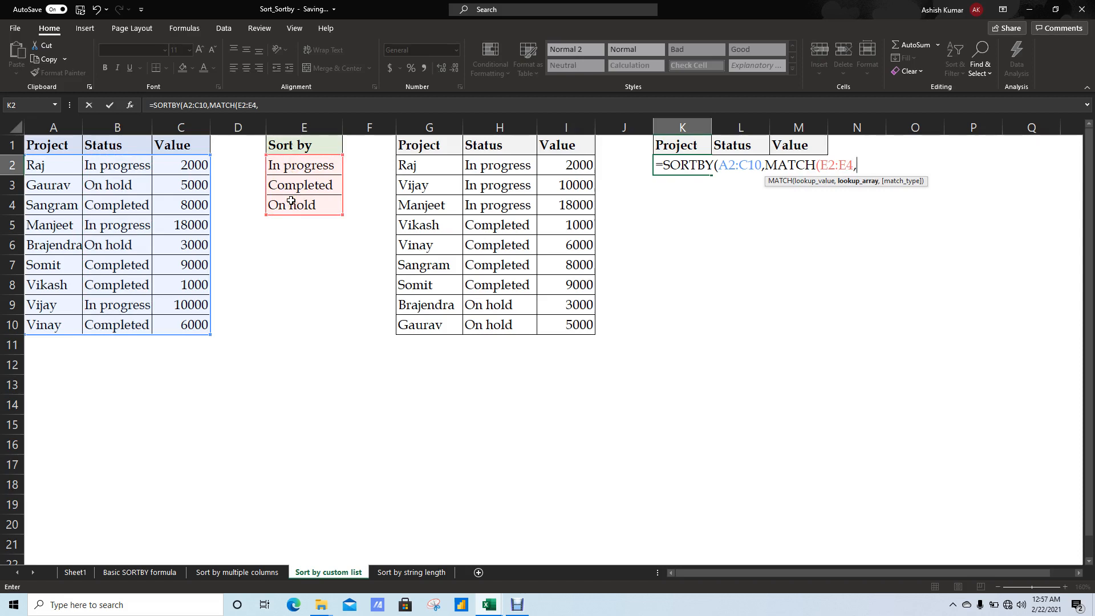
key(BackSpace)
key(BackSpace)
key(BackSpace)
key(BackSpace)
key(BackSpace)
key(BackSpace)
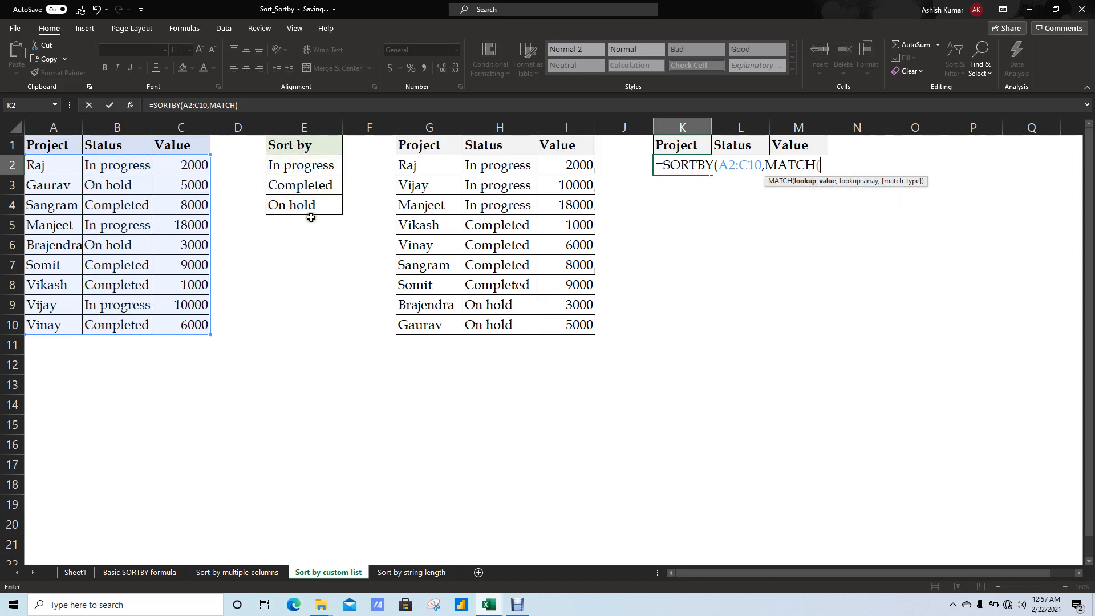
Fill in the nested MATCH with B2:B10 as lookup values, E2:E4 as lookup array and exact match type 0.
drag(116, 170, 103, 323)
text(,)
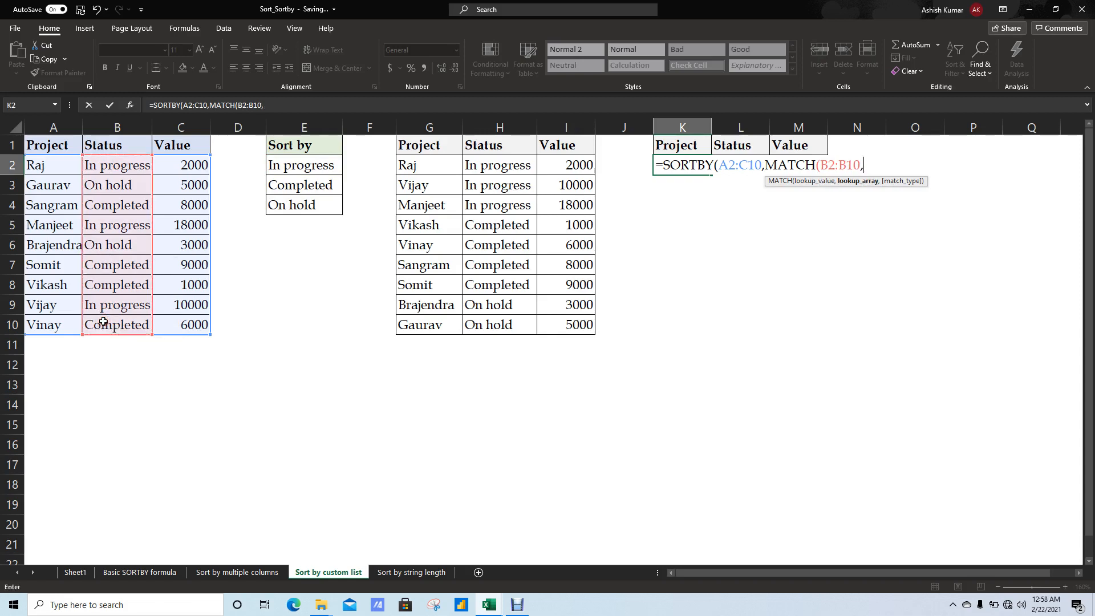
drag(307, 167, 309, 203)
text(,0)
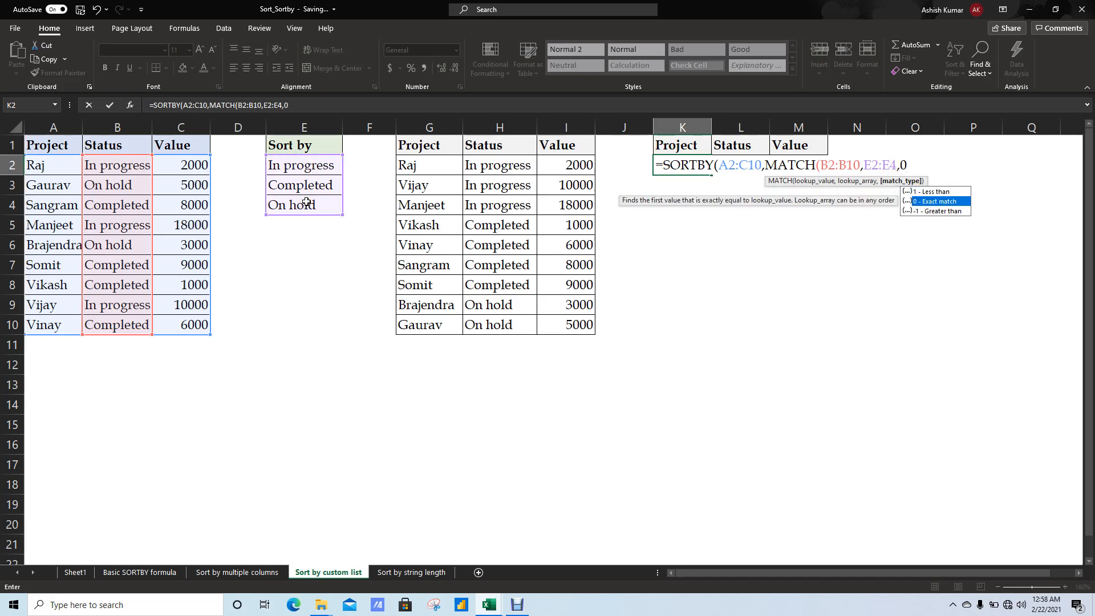
text())
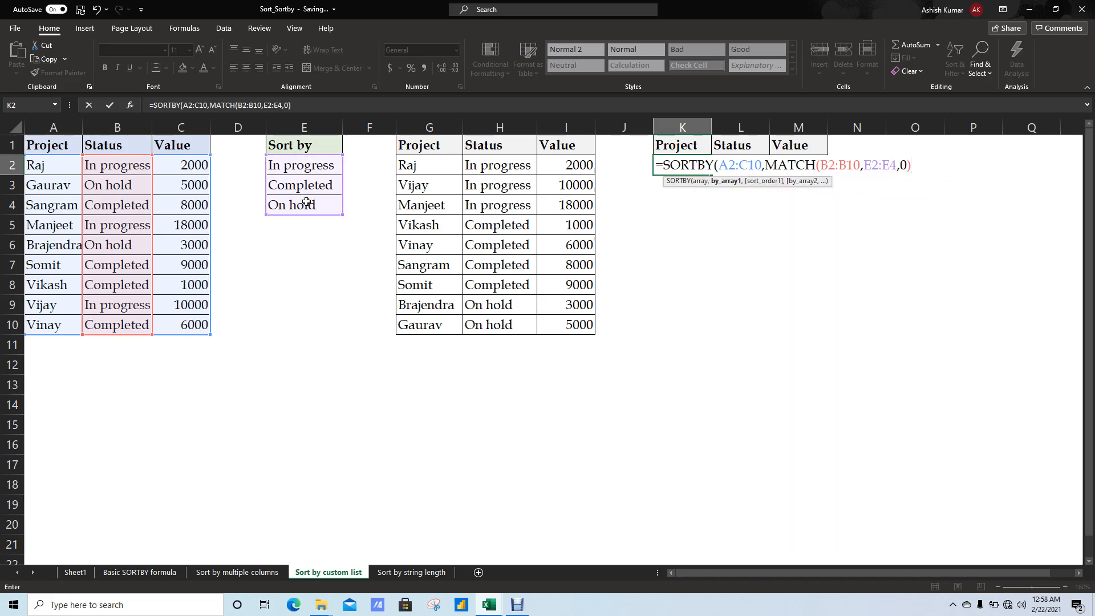
Complete the K2 formula as =SORTBY(A2:C10,MATCH(B2:B10,E2:E4,0),1) and widen column L to fit the statuses.
text(,)
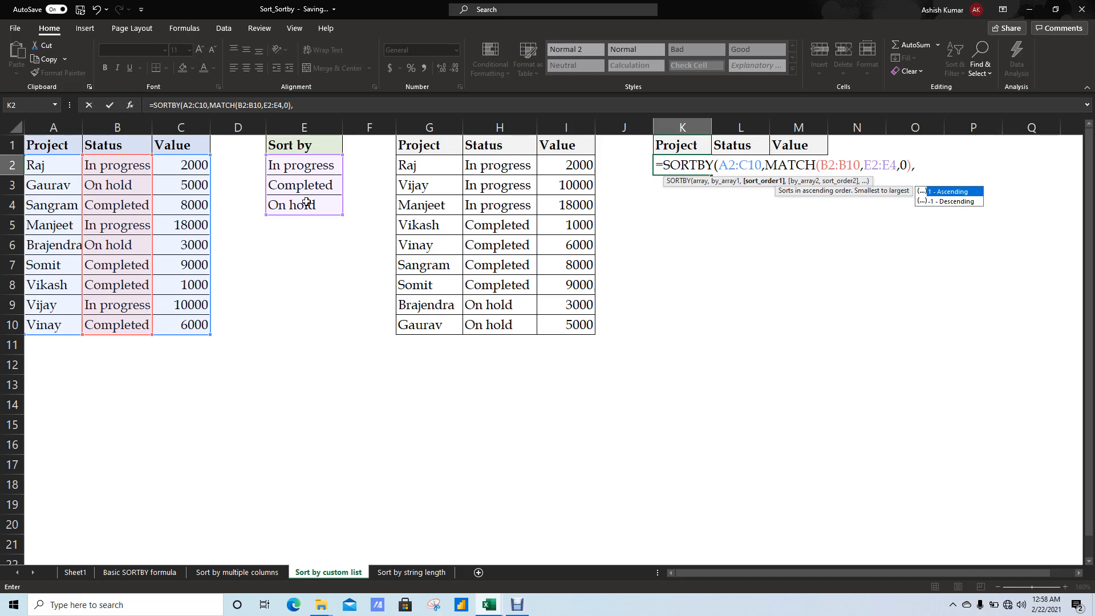
key(Escape)
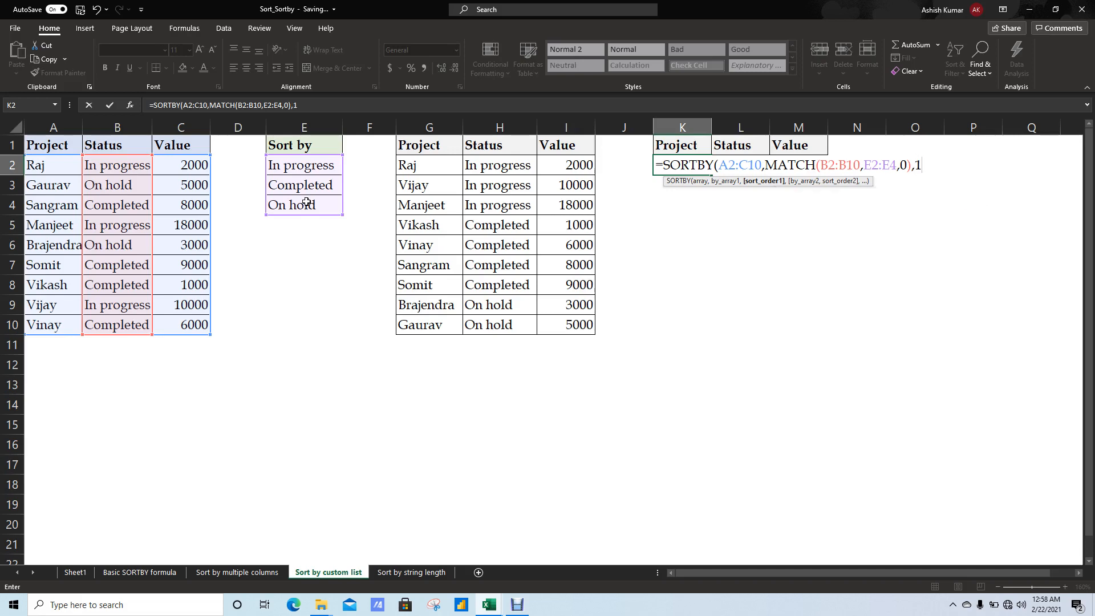
text())
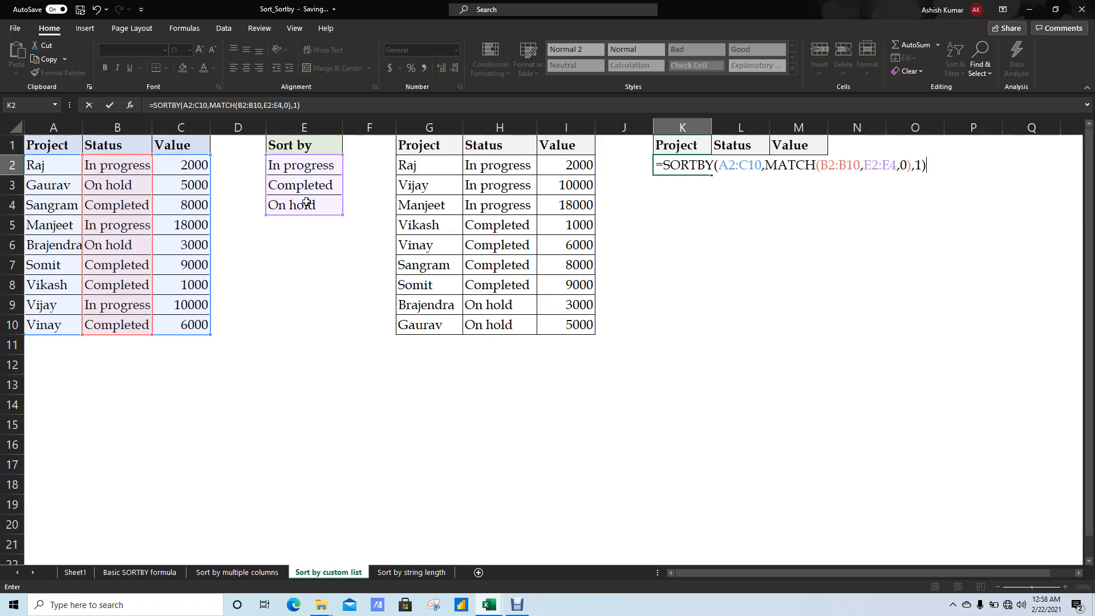
key(Return)
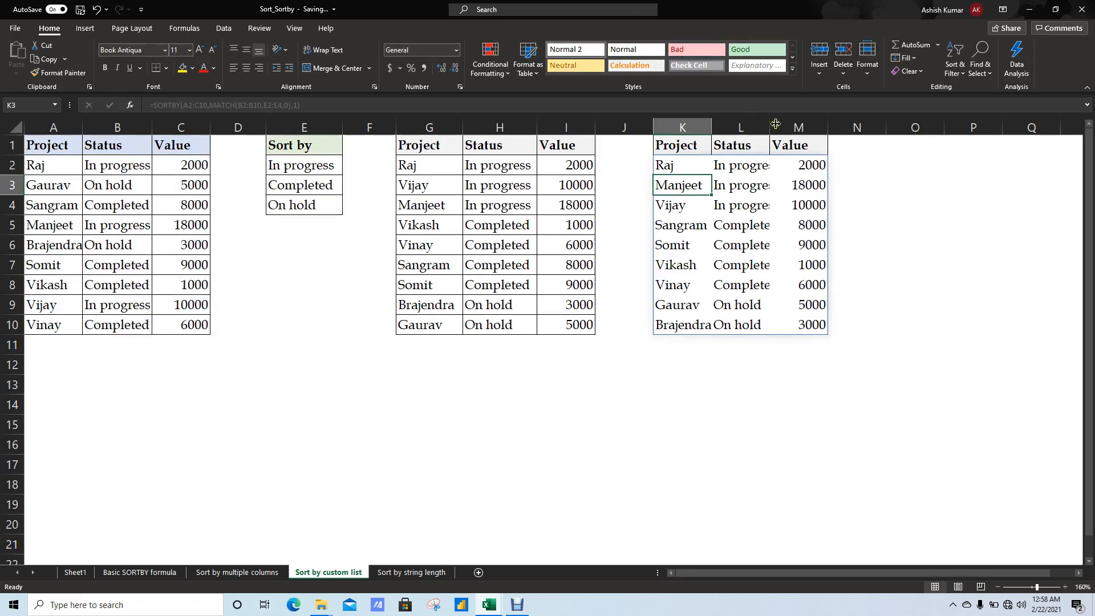
drag(776, 124, 783, 124)
click(775, 186)
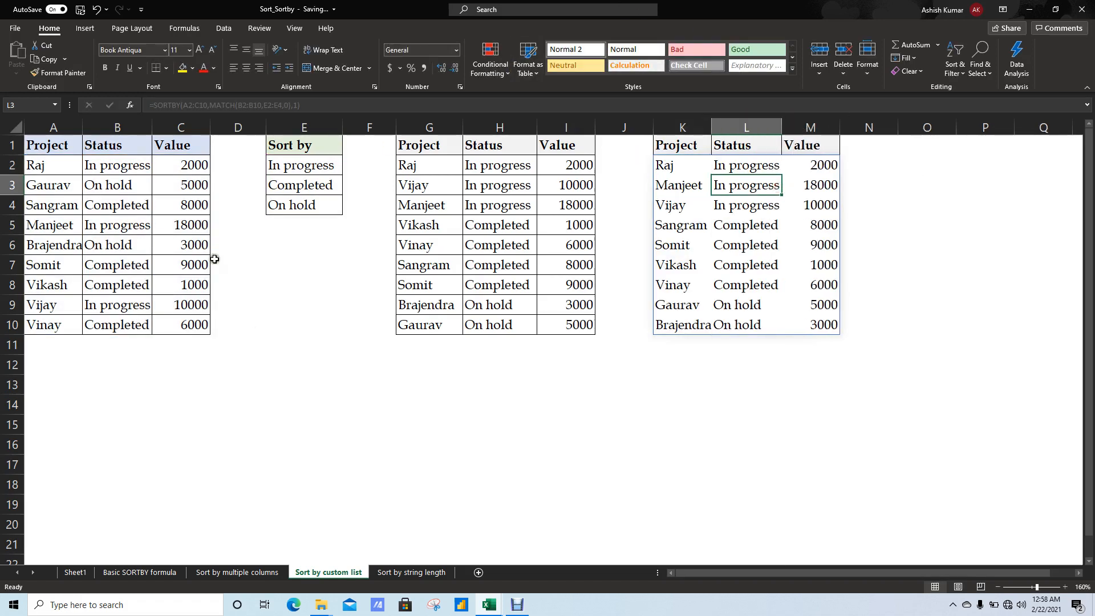
click(288, 171)
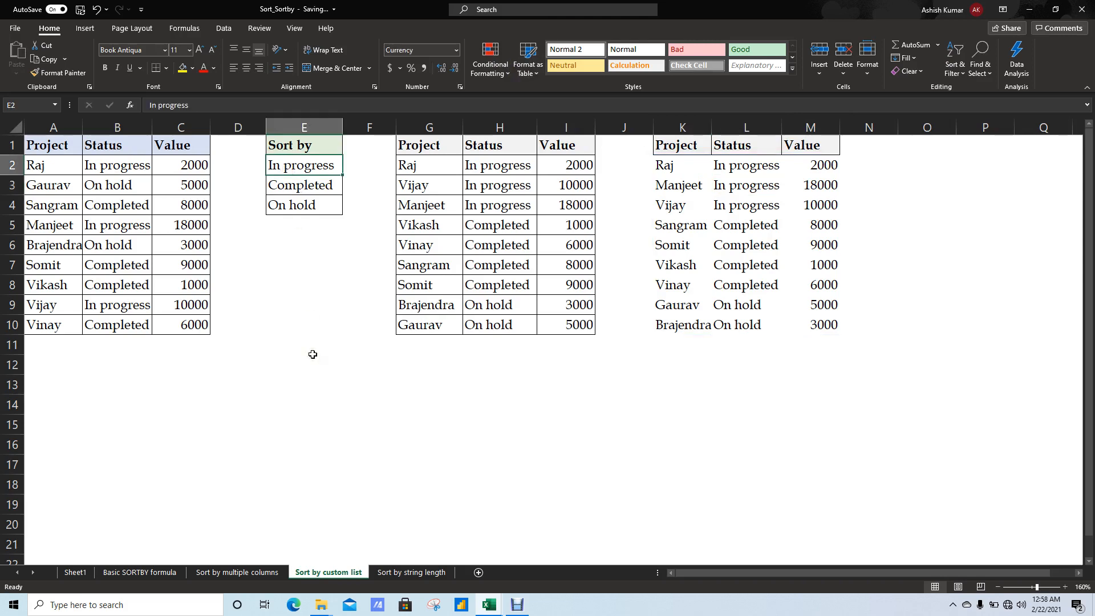
key(Down)
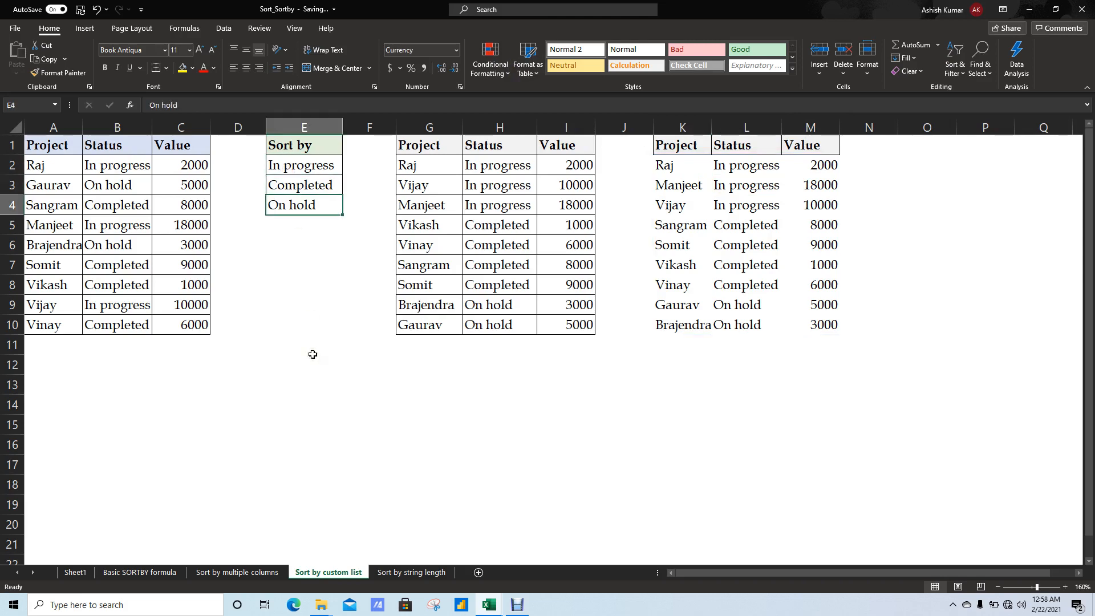
key(shift+Down)
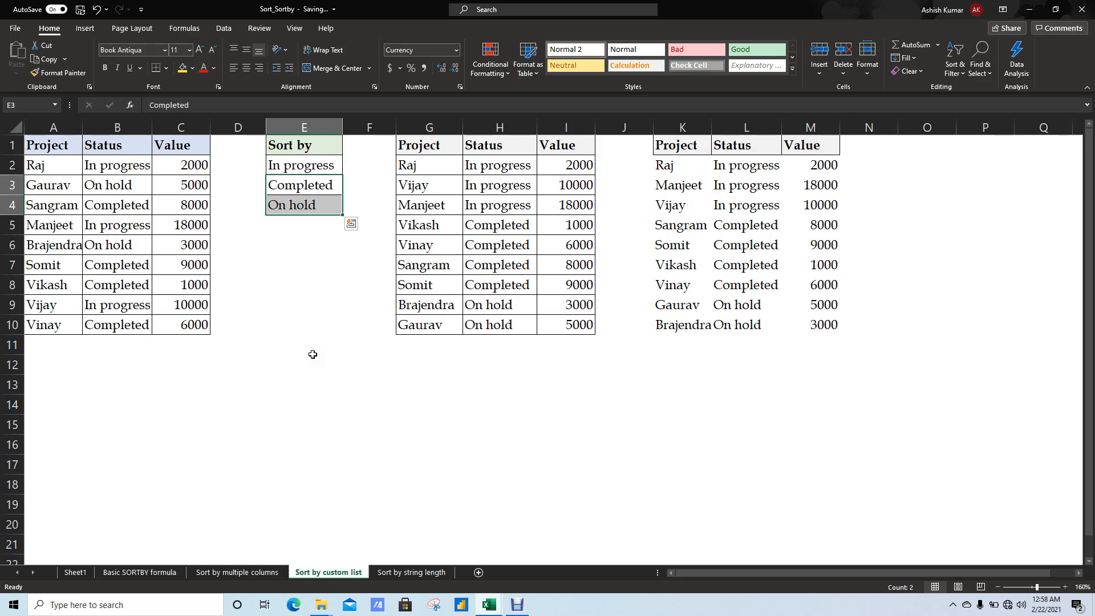
key(ctrl+c)
key(Down)
key(Down)
key(Down)
key(Down)
key(Down)
key(Escape)
Copy the custom status order from E2:E4 to E9:E11 below the Sort by list.
key(Up)
key(Up)
key(Up)
key(Up)
key(Up)
key(Up)
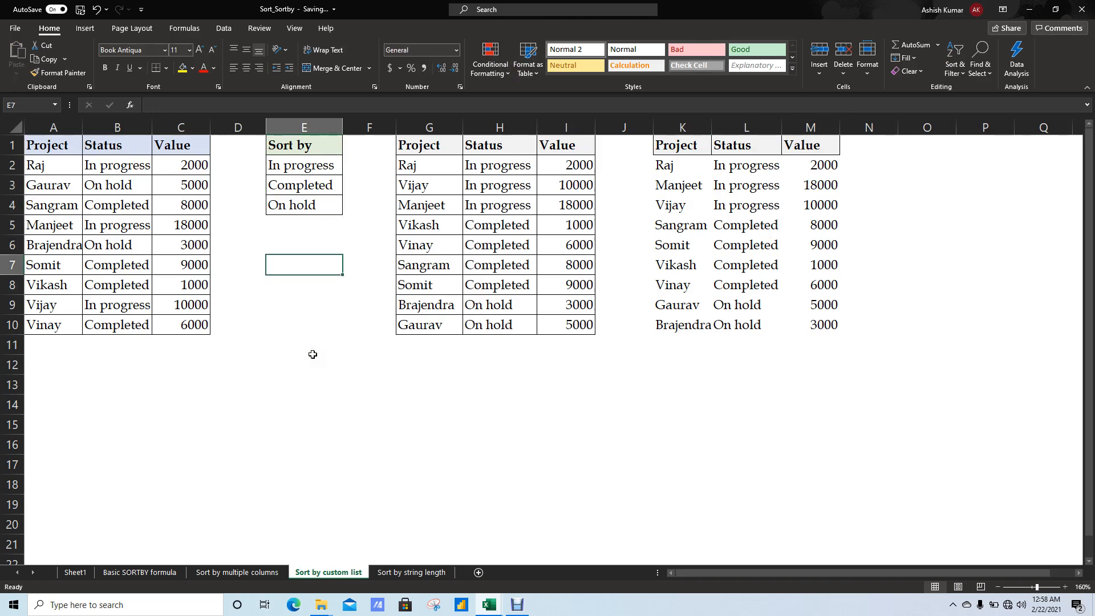
key(shift+Down)
key(shift+Down)
key(ctrl+c)
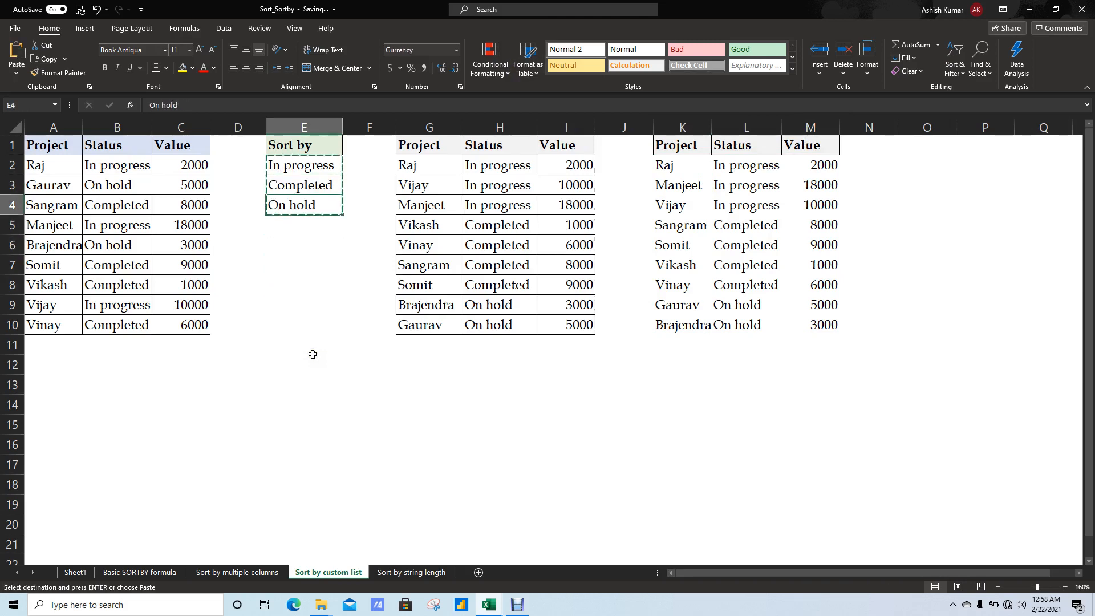
key(Down)
key(Down)
key(Down)
key(Down)
key(Down)
key(Down)
key(Down)
key(ctrl+v)
key(shift+Up)
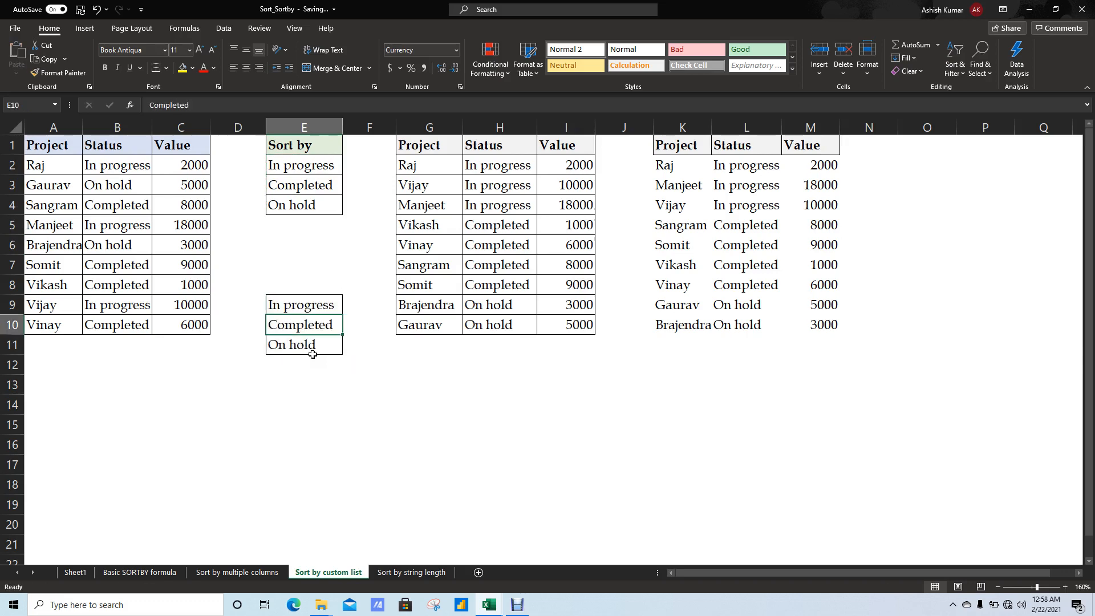
key(ctrl+c)
key(Down)
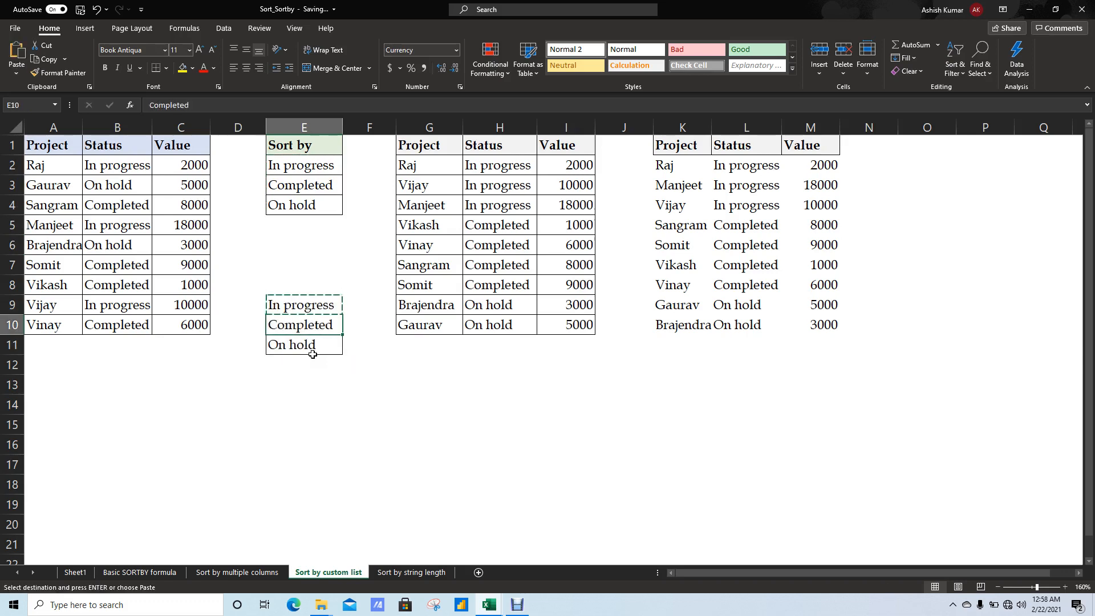
key(Down)
text(In progress)
key(Return)
key(Up)
key(Up)
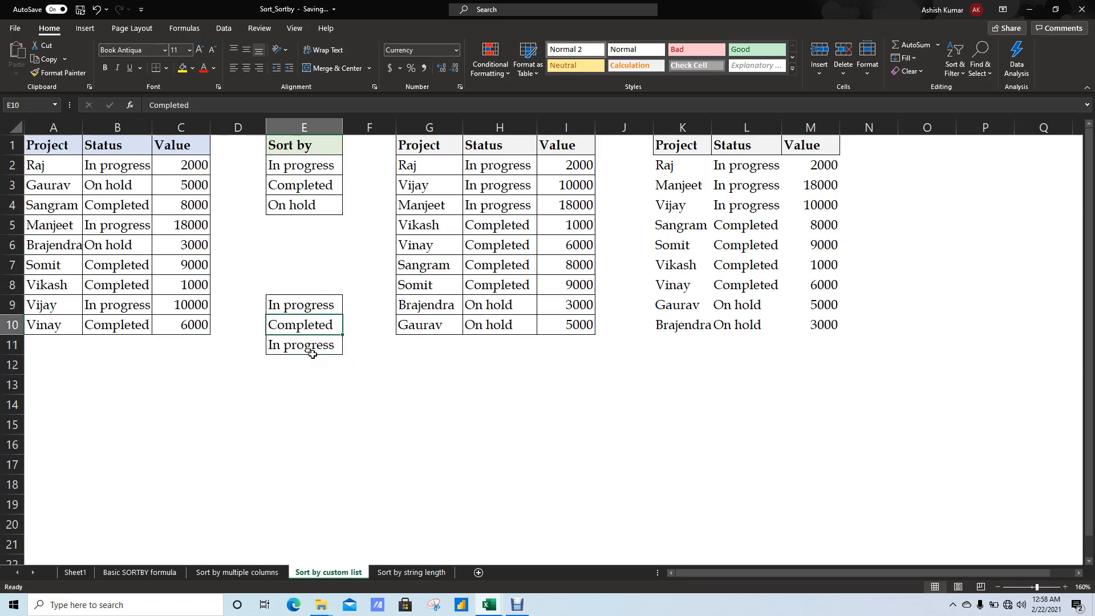
key(Up)
key(ctrl+z)
key(Down)
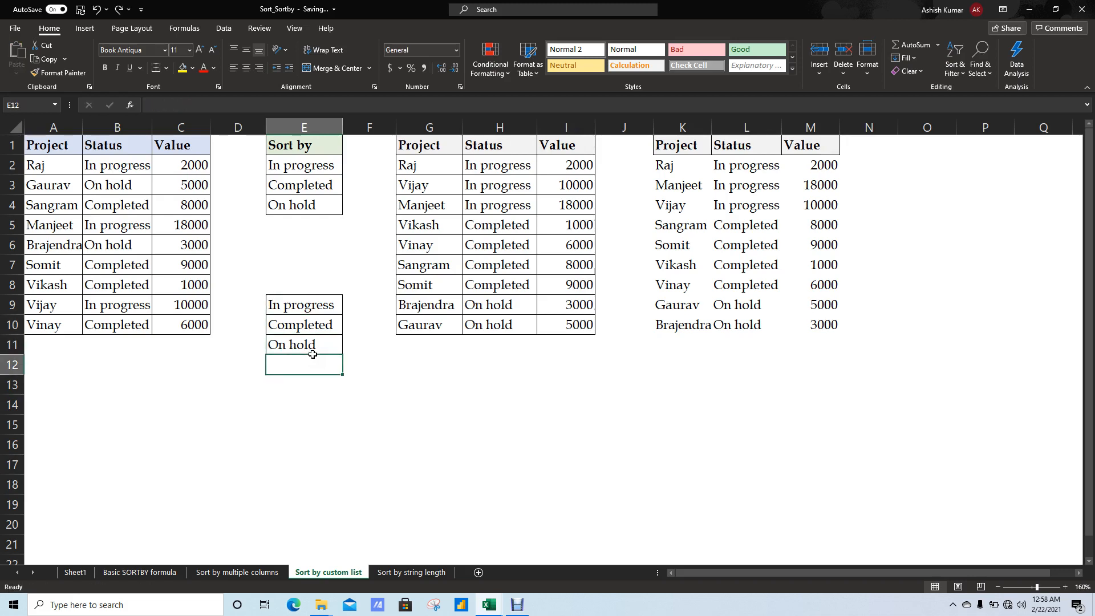
Copy the Sort by header from E1 to E8, above the duplicated status list.
key(Up)
key(Up)
key(Up)
key(Up)
key(Up)
key(Up)
key(Up)
key(Up)
key(Up)
key(Up)
key(Up)
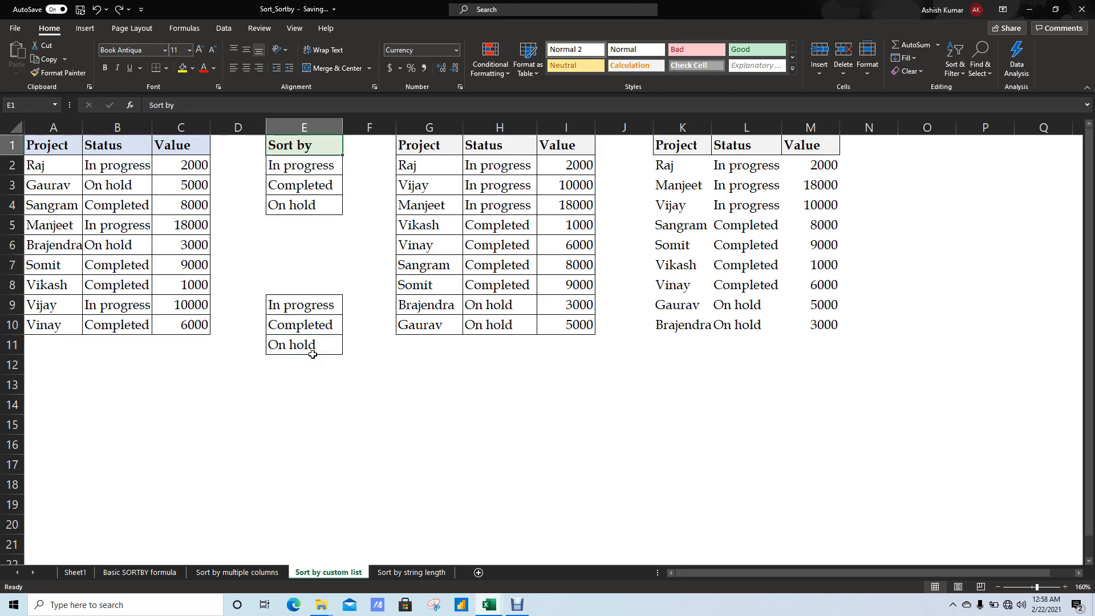
key(ctrl+c)
key(Down)
key(Down)
key(Down)
key(Down)
key(Down)
key(Down)
key(Down)
key(Return)
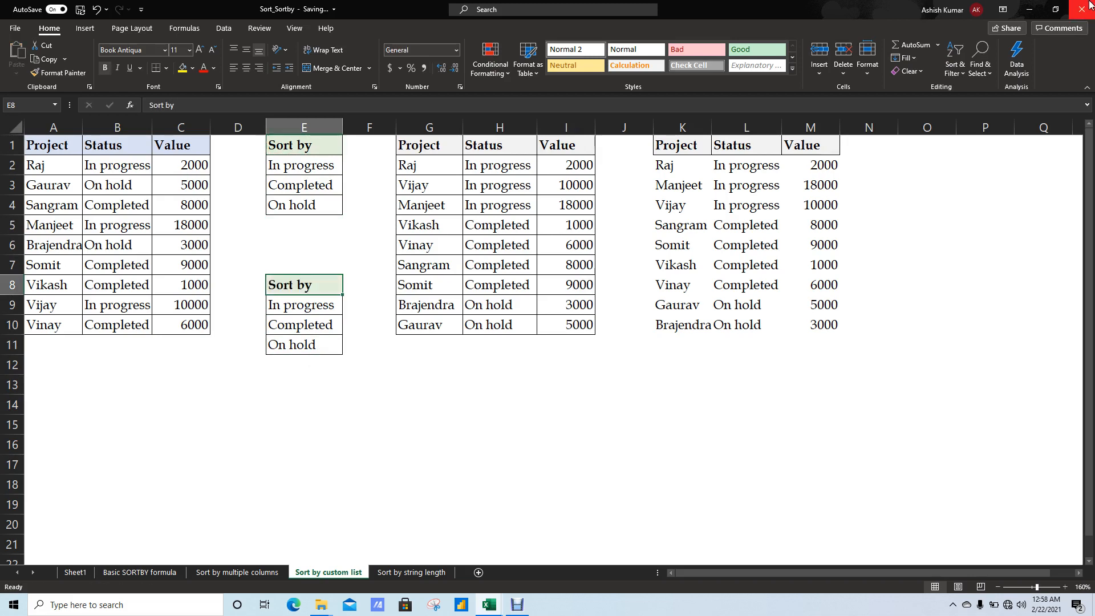
Sort the statuses in E9:E11 from A to Z and paste them as values over the custom order in E2:E4.
click(955, 57)
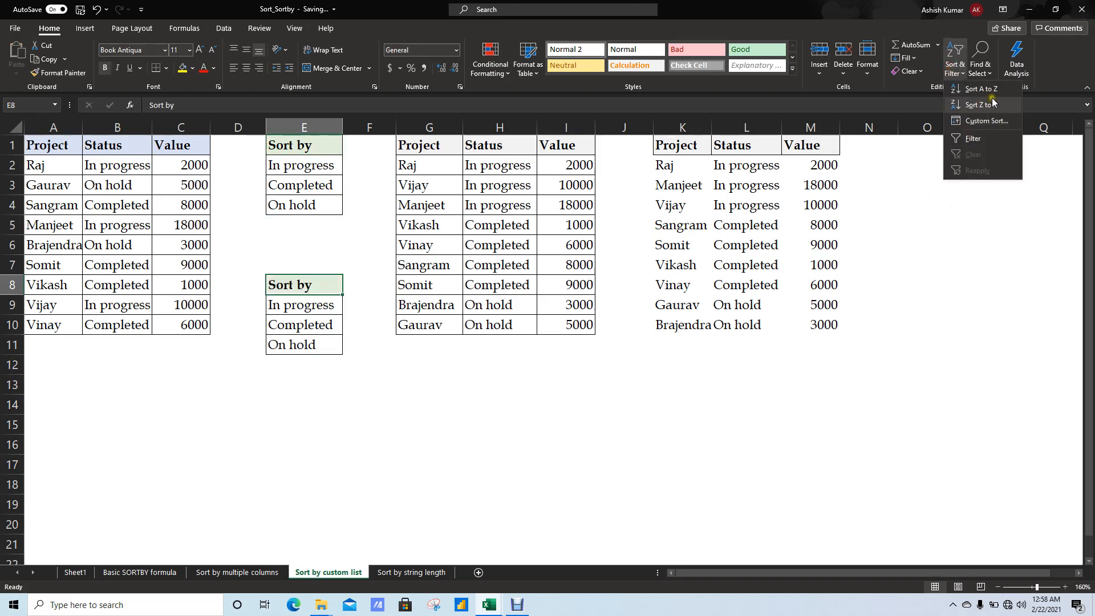
click(969, 89)
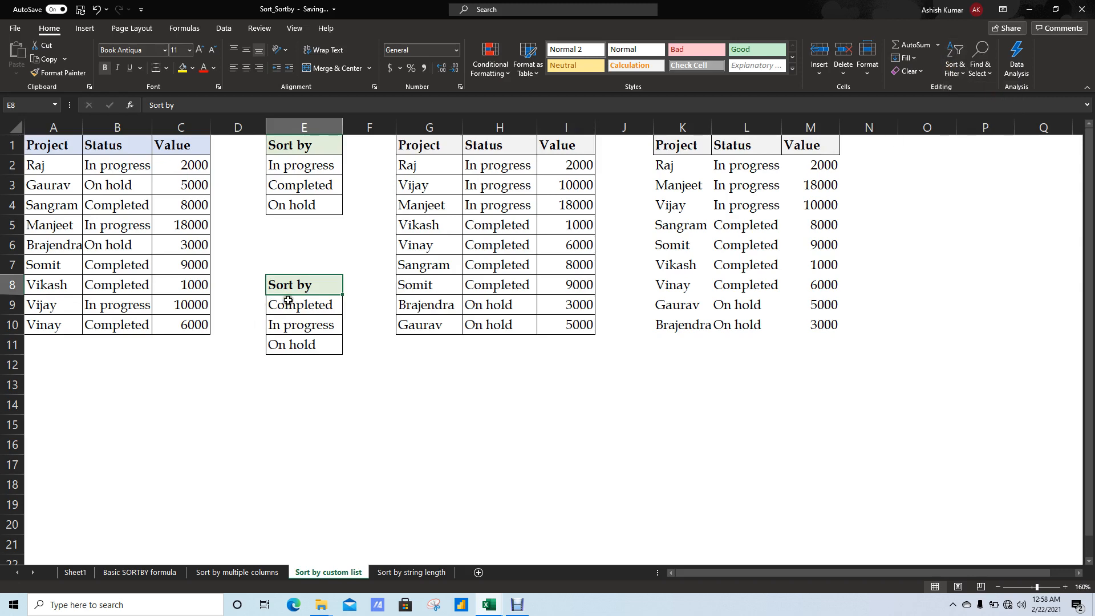
drag(289, 303, 295, 342)
key(ctrl+c)
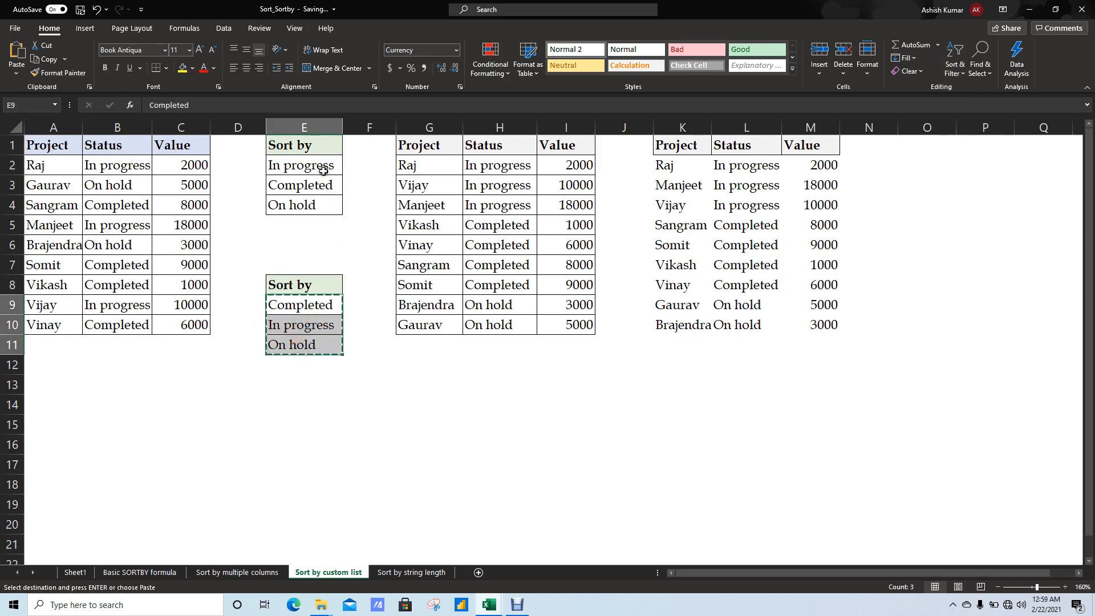
click(323, 168)
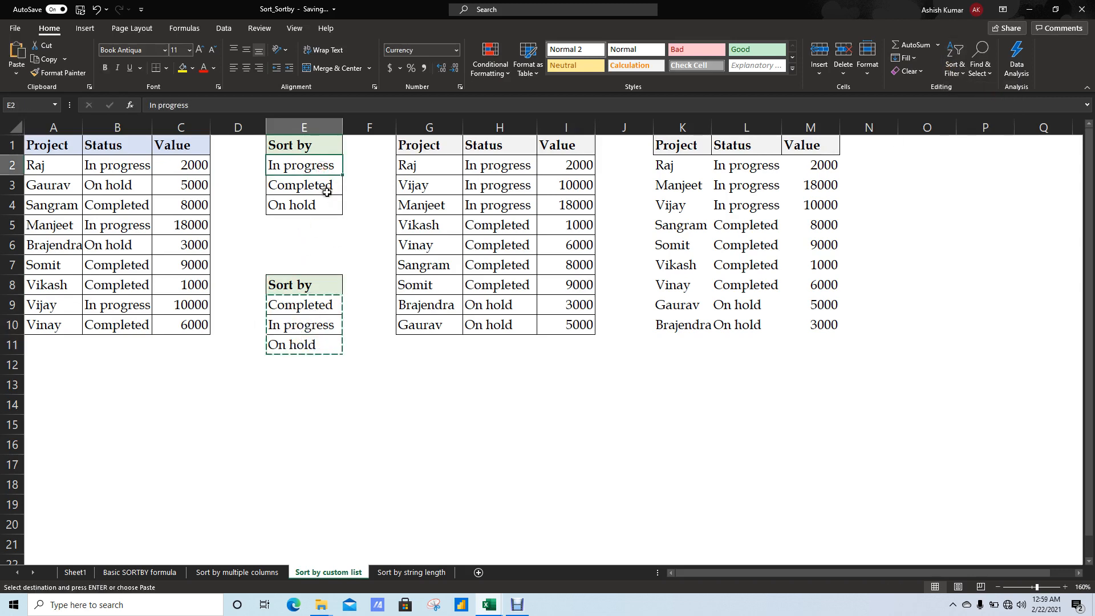
key(alt+e)
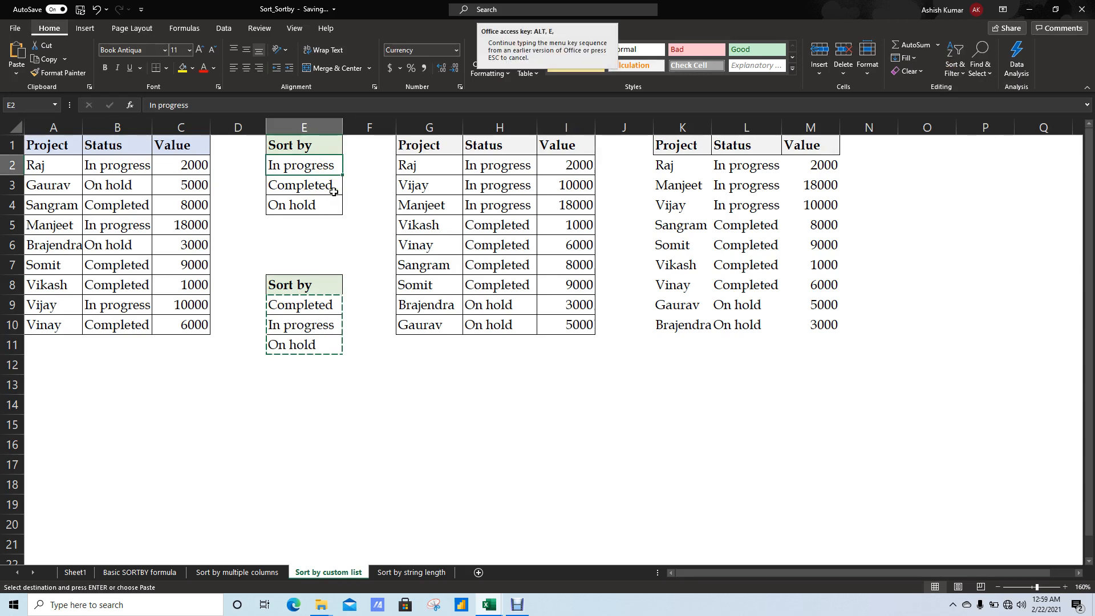
key(s)
key(v)
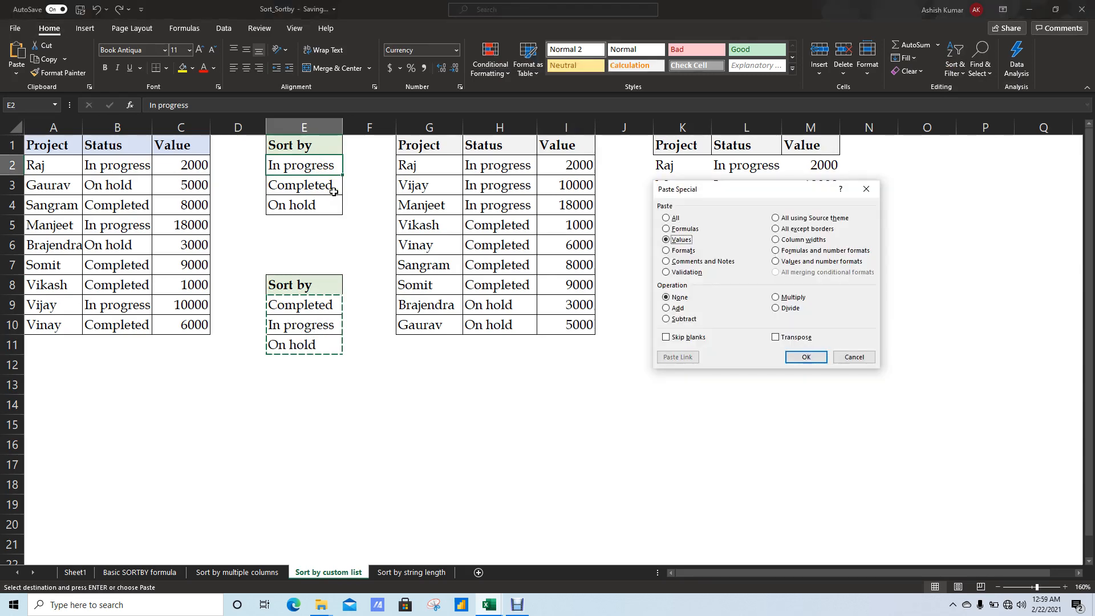
key(Return)
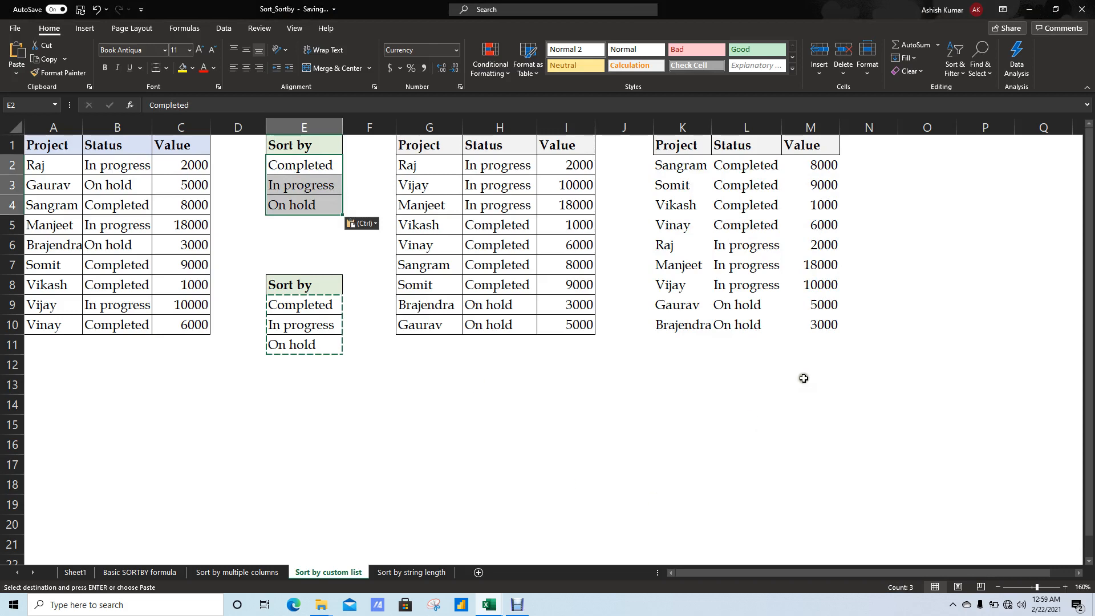
Widen column L slightly and compare the statuses in L2:L10 with the custom order in E2:E4.
drag(783, 126, 786, 126)
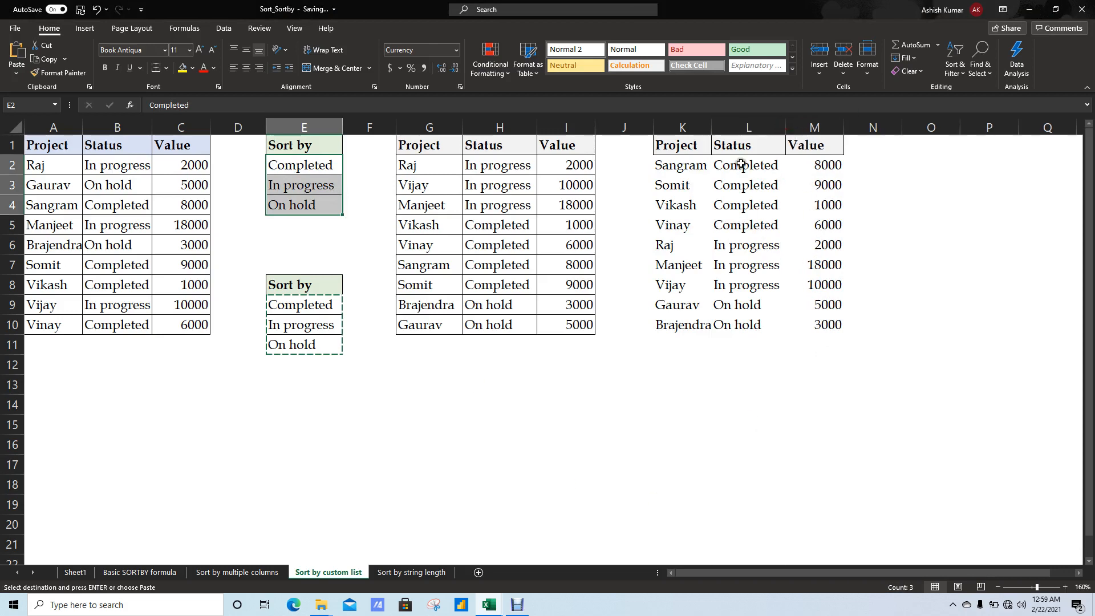
drag(730, 165, 742, 327)
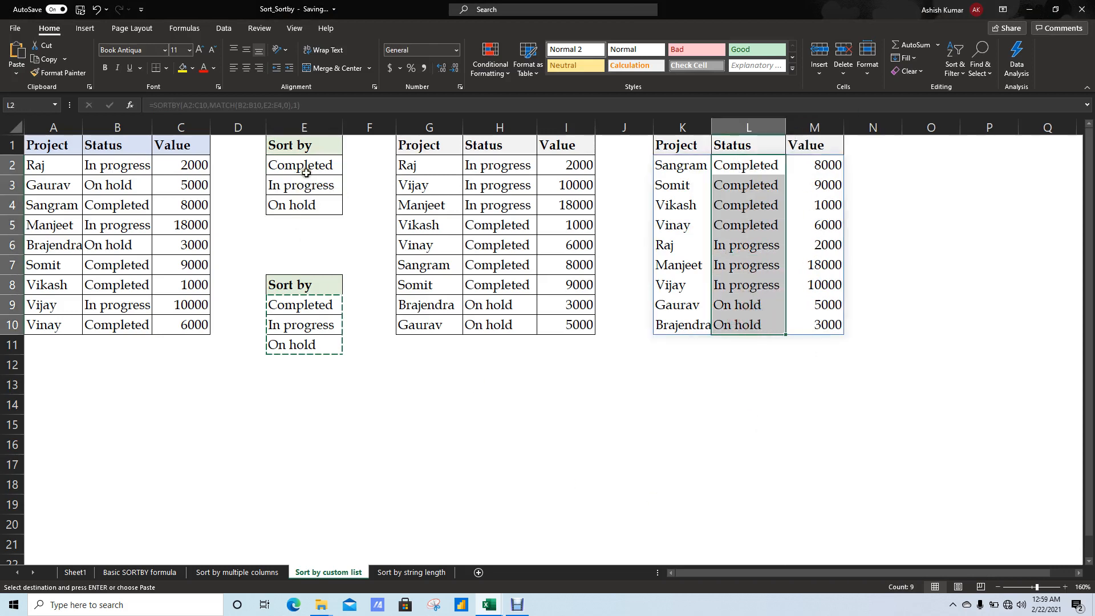
drag(303, 162, 307, 191)
Sort the statuses in E9:E11 from Z to A and paste them as values over the custom order in E2:E4.
click(305, 286)
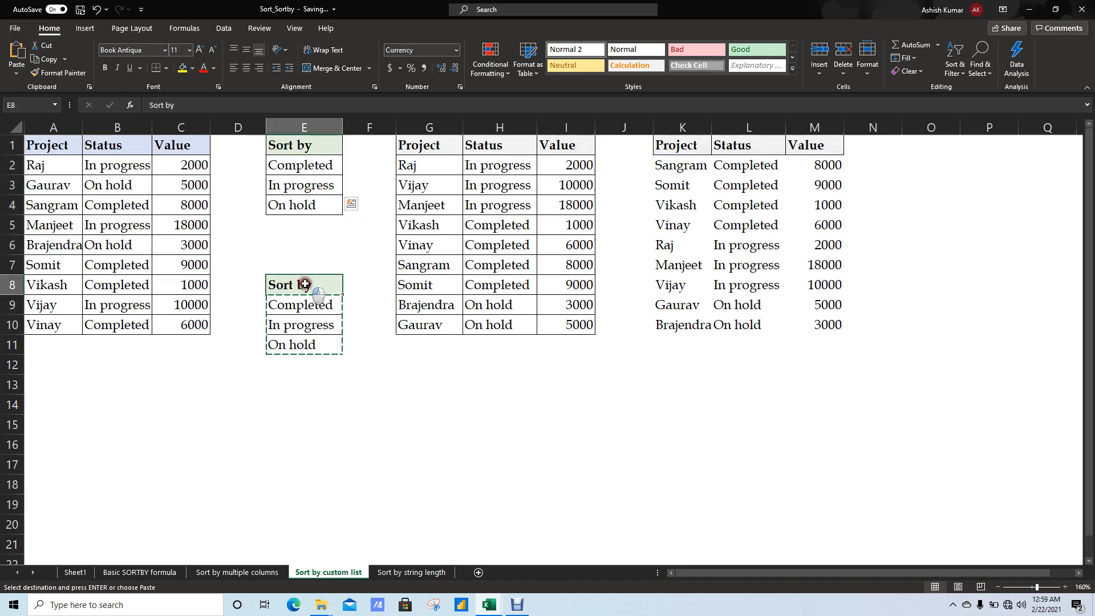
click(958, 68)
click(971, 105)
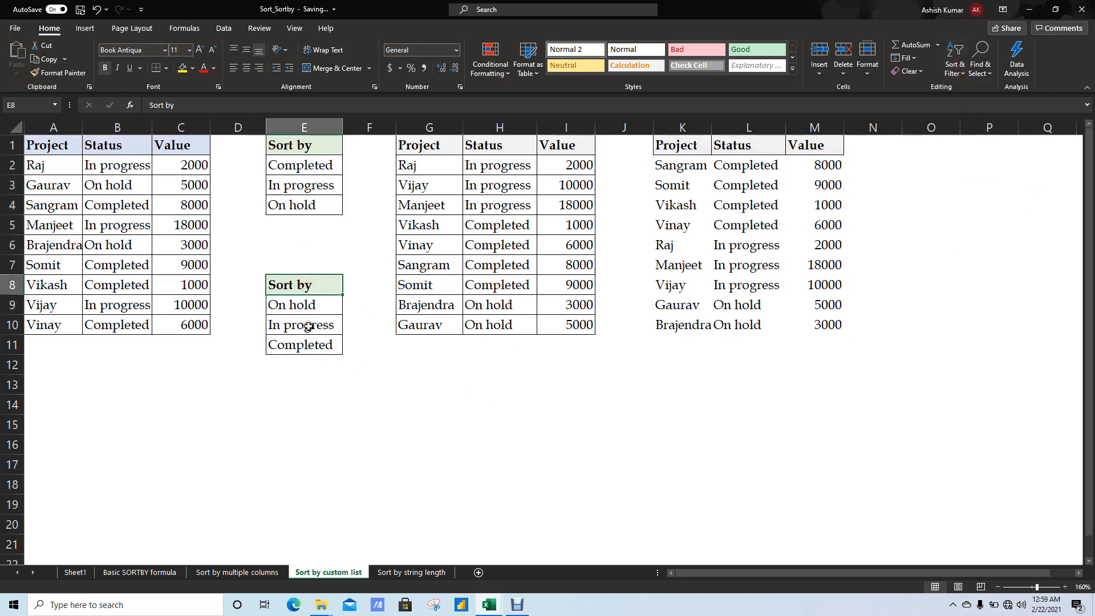
drag(308, 311, 310, 337)
key(ctrl+c)
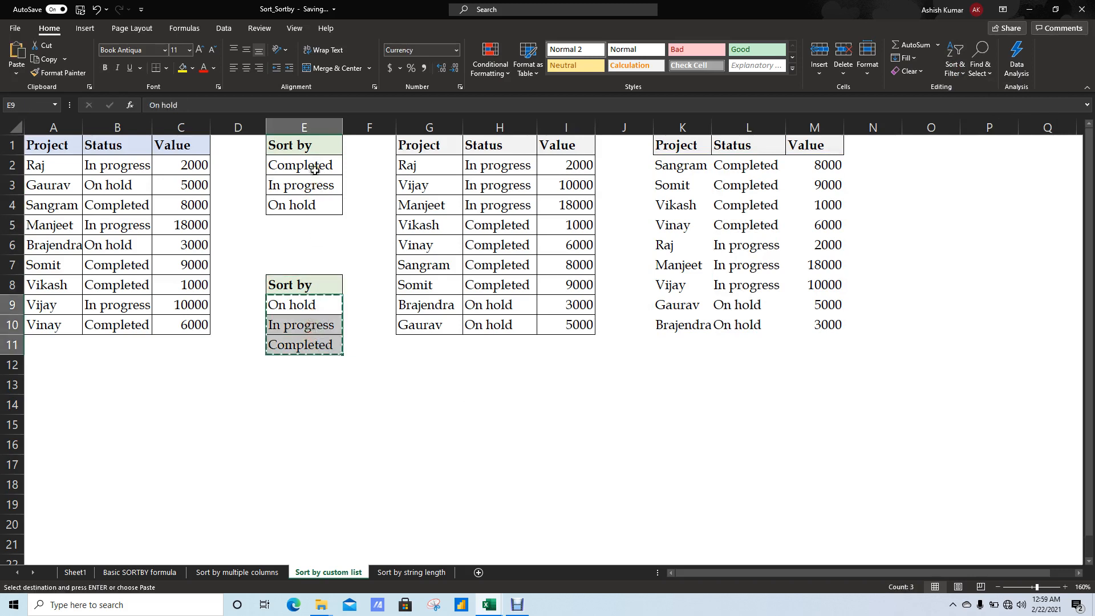
click(315, 170)
key(ctrl+alt+v)
key(v)
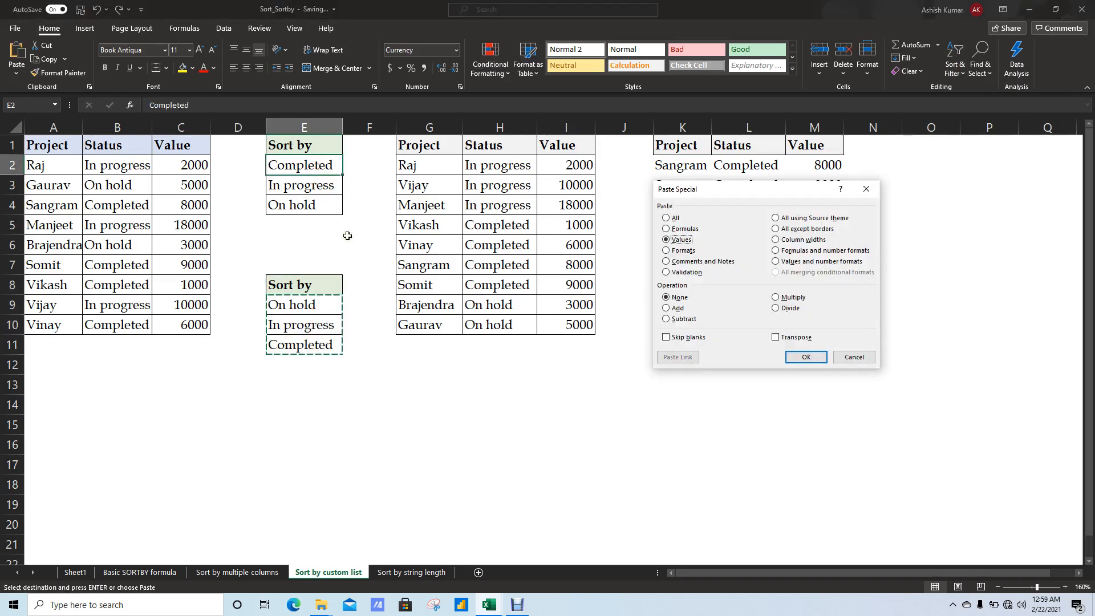
key(Return)
drag(734, 166, 736, 320)
key(Escape)
drag(314, 166, 318, 208)
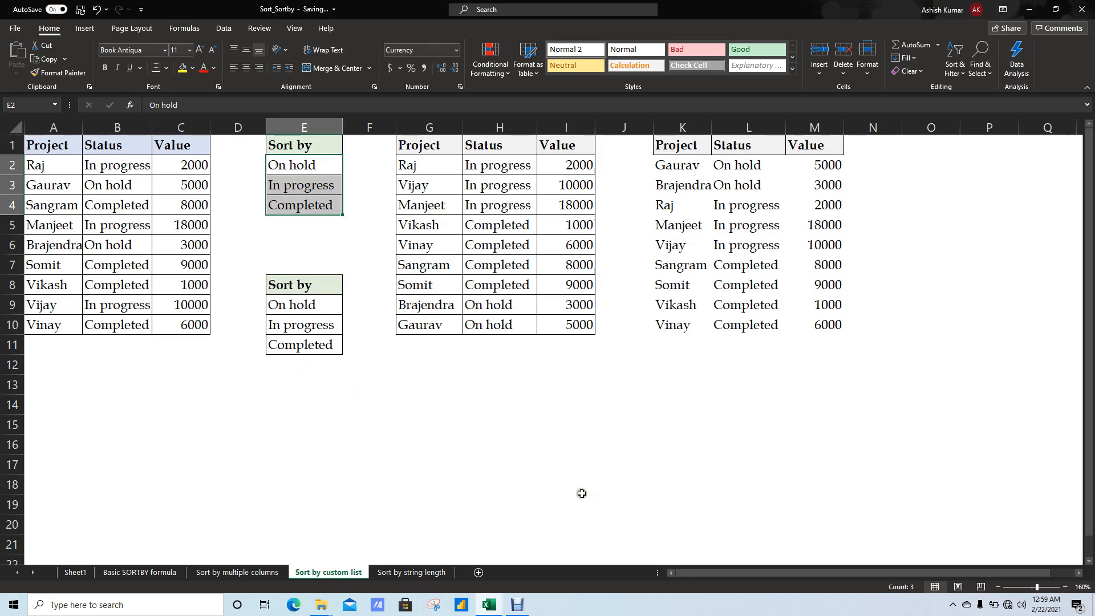
Open the Sort by string length sheet and examine the Dynamic Array Functions names in A2:A7.
click(407, 573)
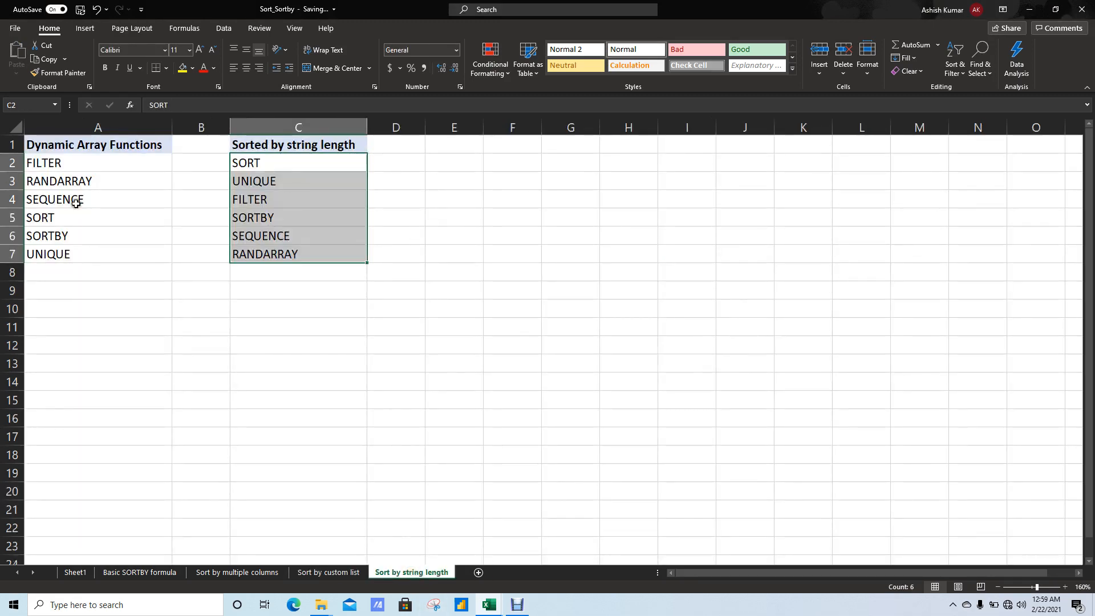
drag(73, 163, 73, 248)
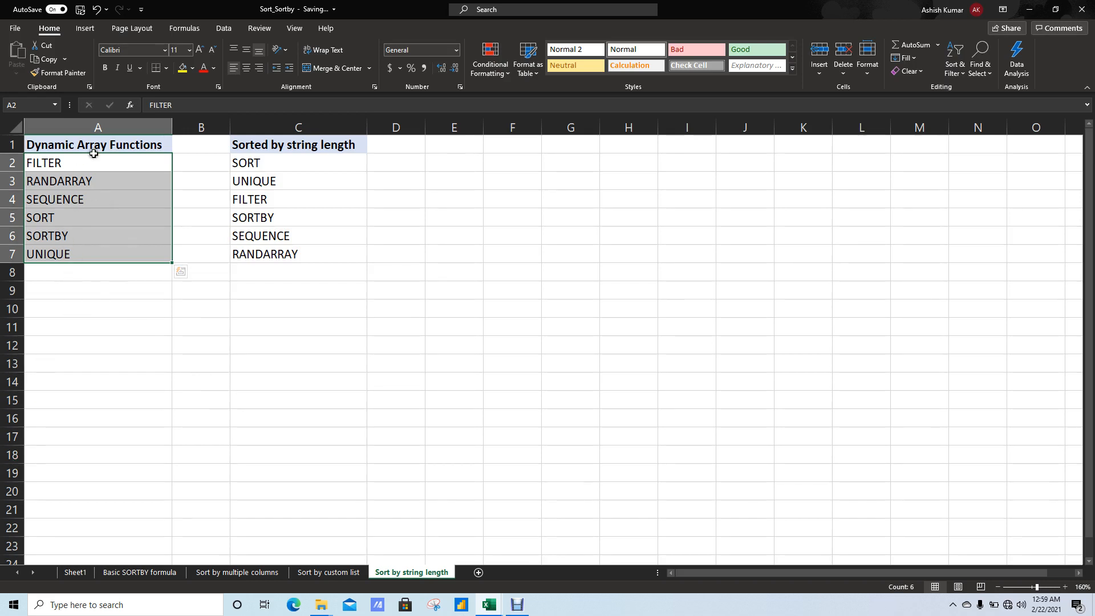
click(72, 169)
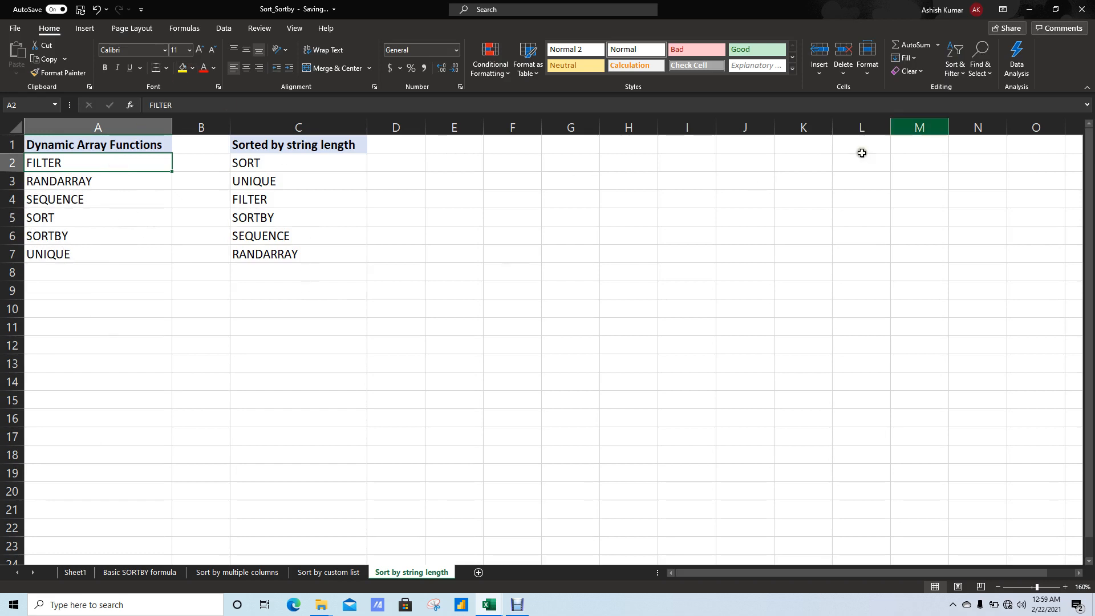
click(70, 203)
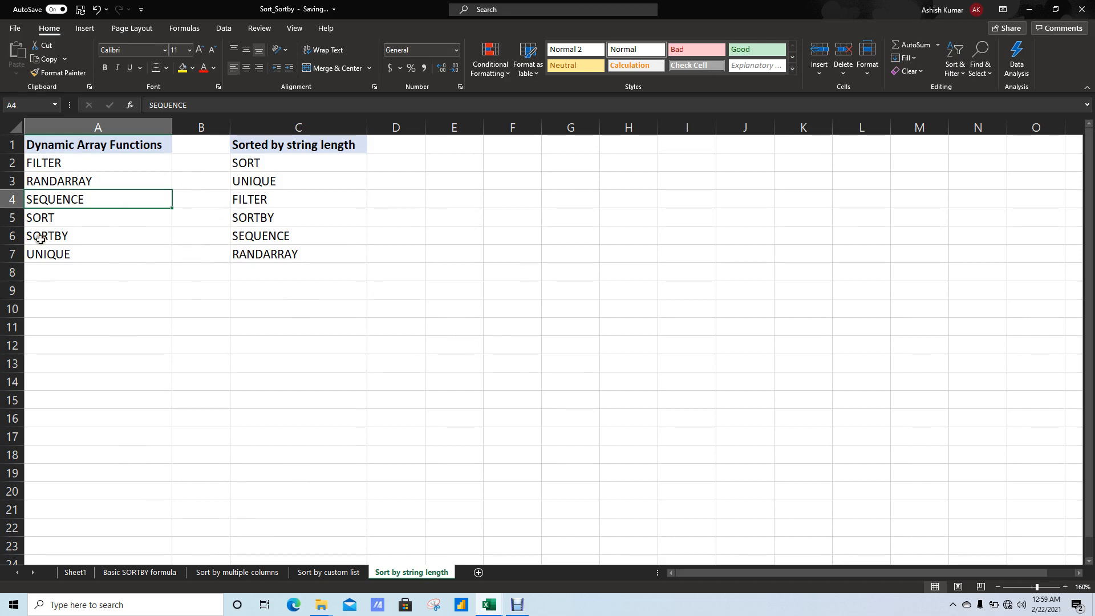
click(103, 238)
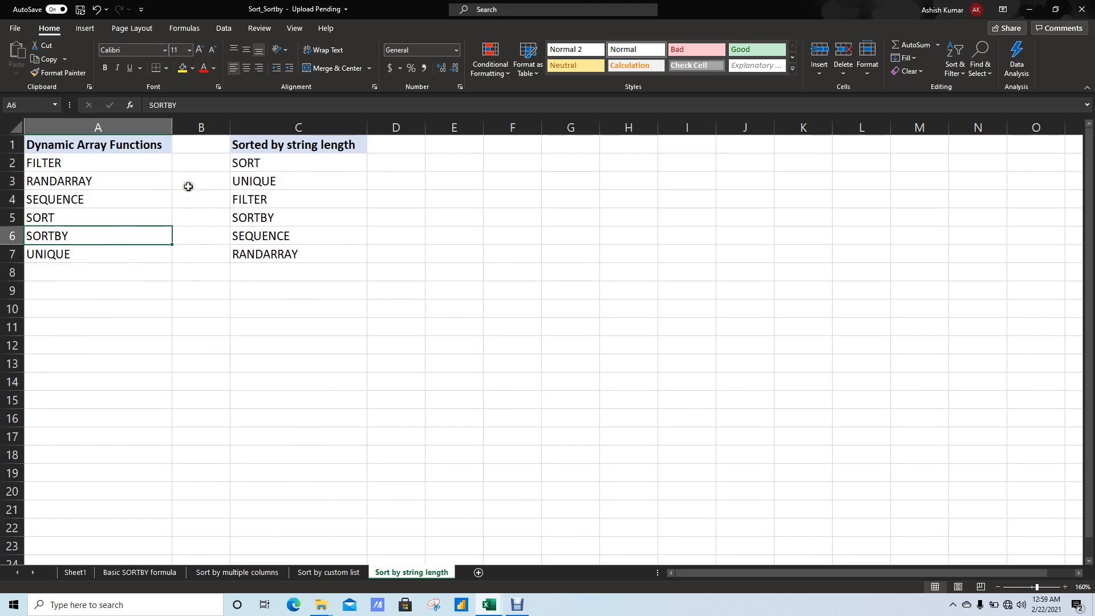
click(388, 168)
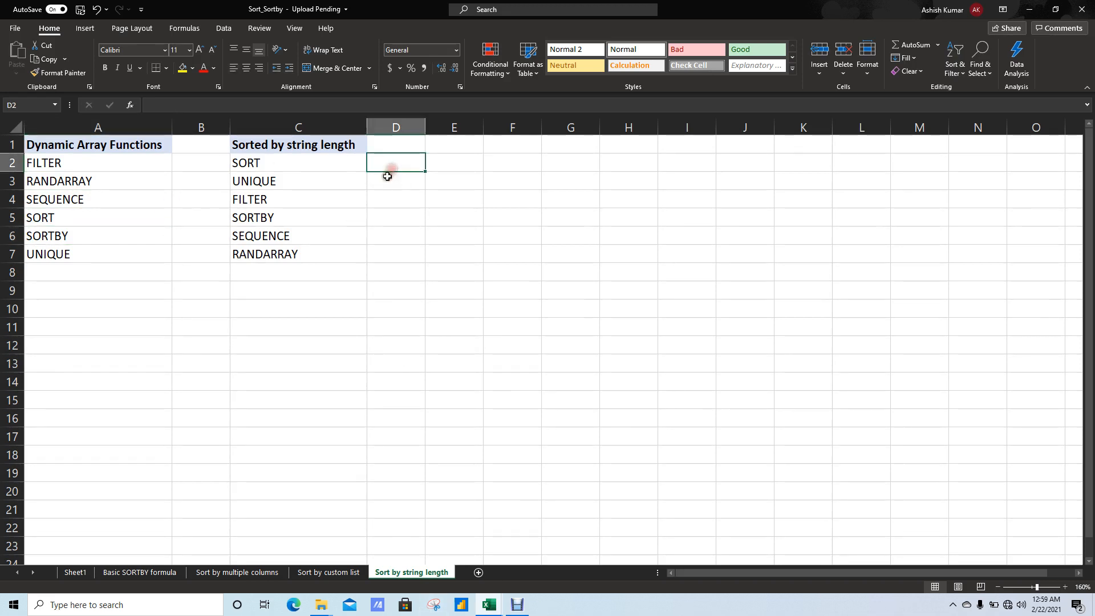
Copy the Sorted by string length header from C1 to E1 and autofit column E to it.
click(324, 147)
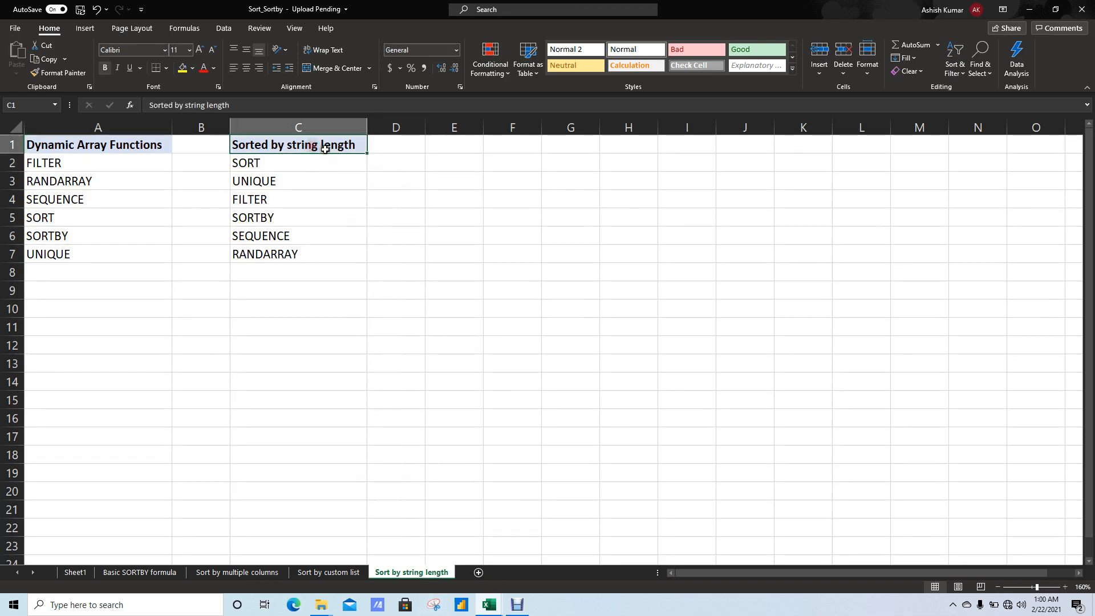
key(ctrl+c)
key(Right)
key(Right)
key(Return)
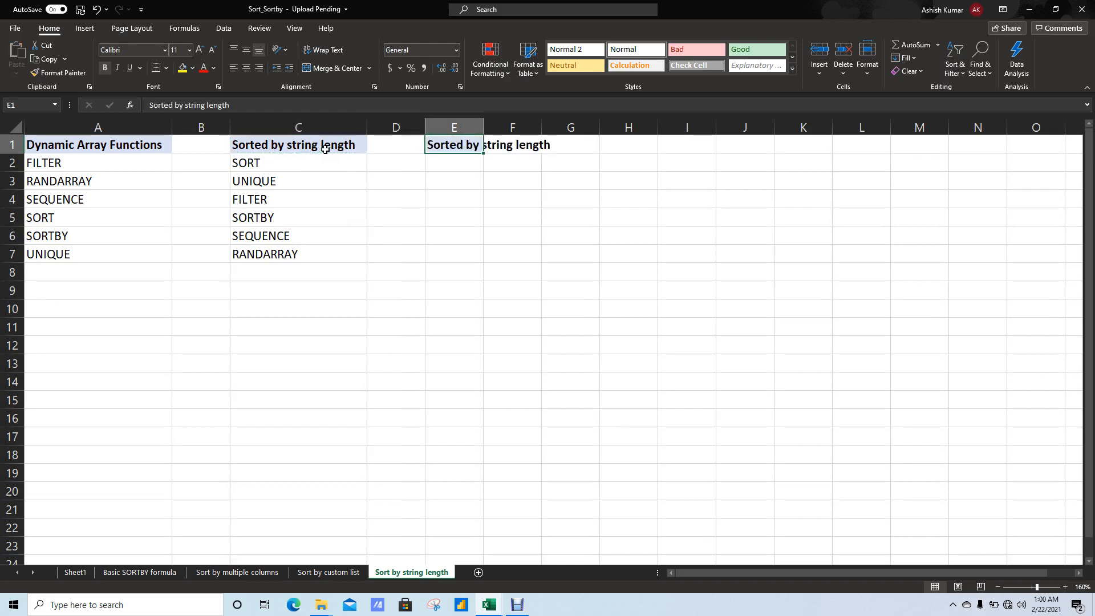
key(alt+h)
key(o)
key(i)
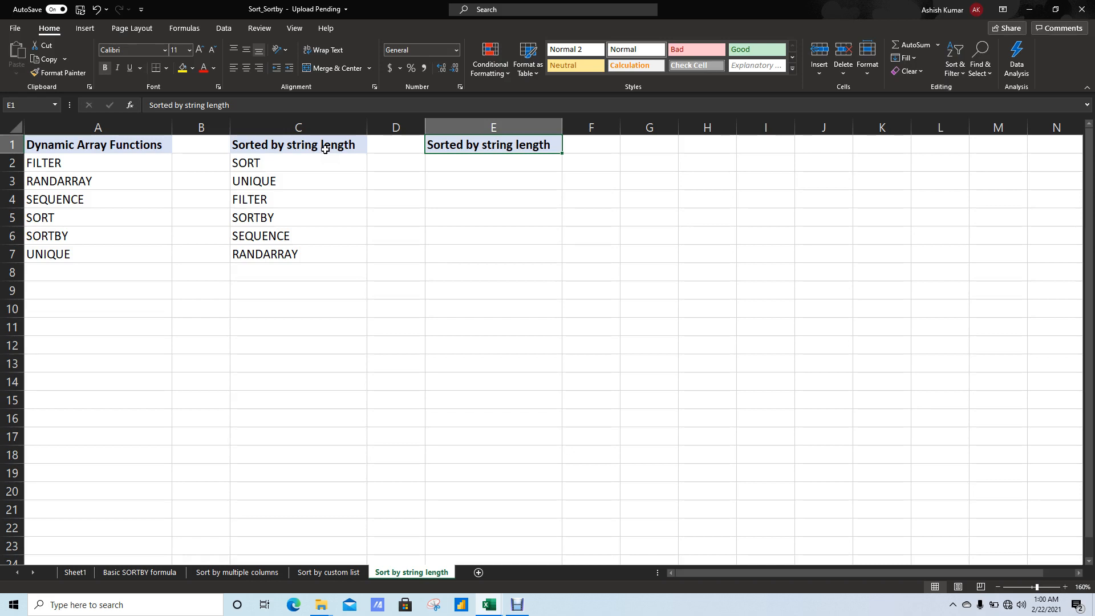
Start a SORTBY formula in E2 with A2:A7 as the array.
key(Down)
text(=so)
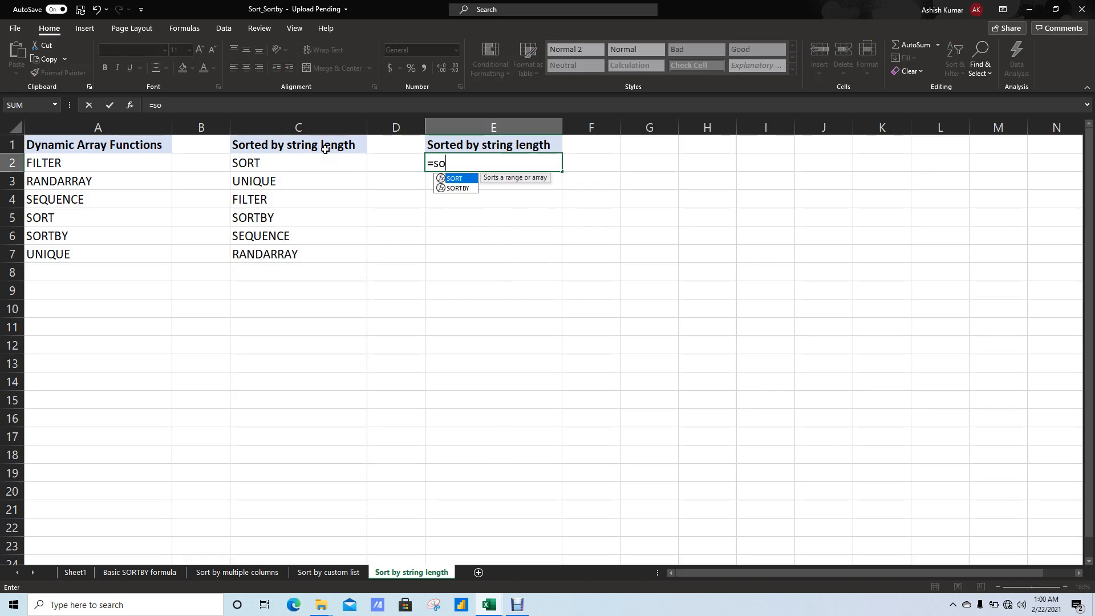
text(r)
key(Tab)
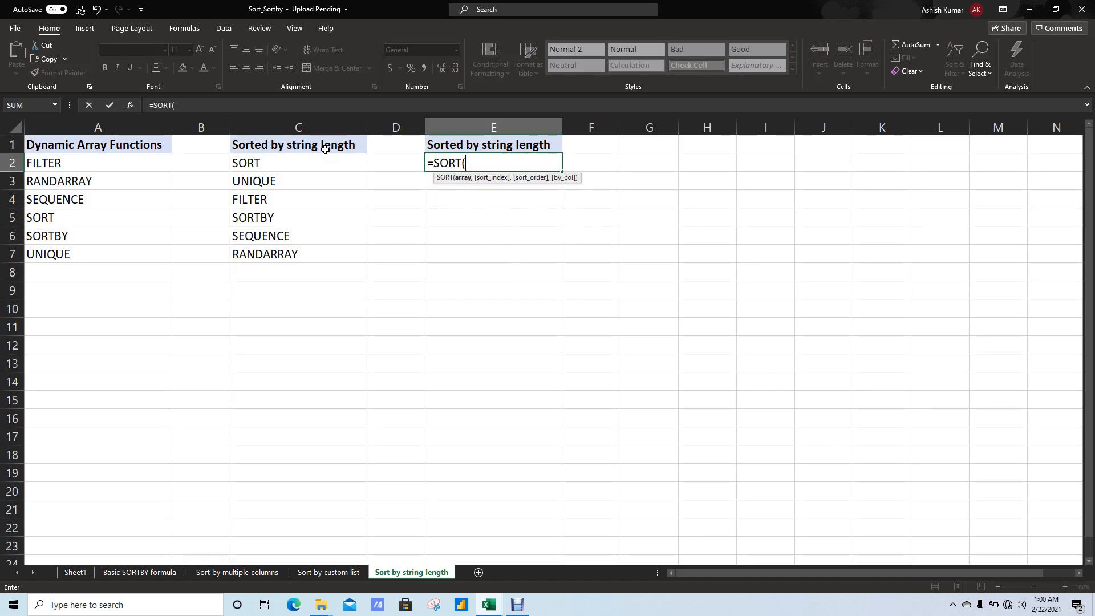
key(BackSpace)
key(Down)
key(Tab)
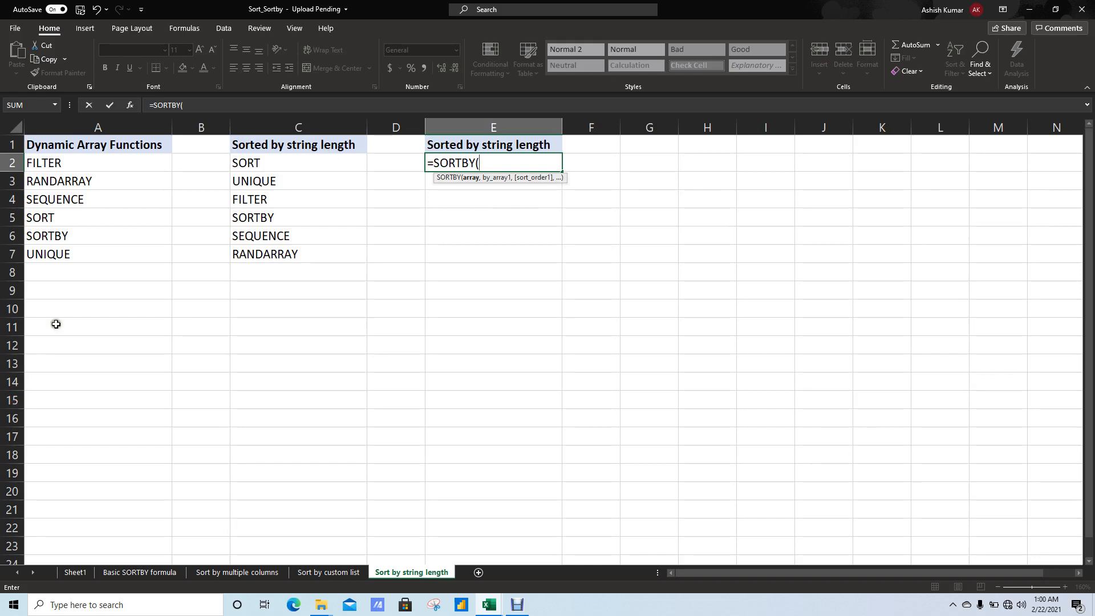
drag(78, 165, 84, 227)
drag(85, 246, 84, 244)
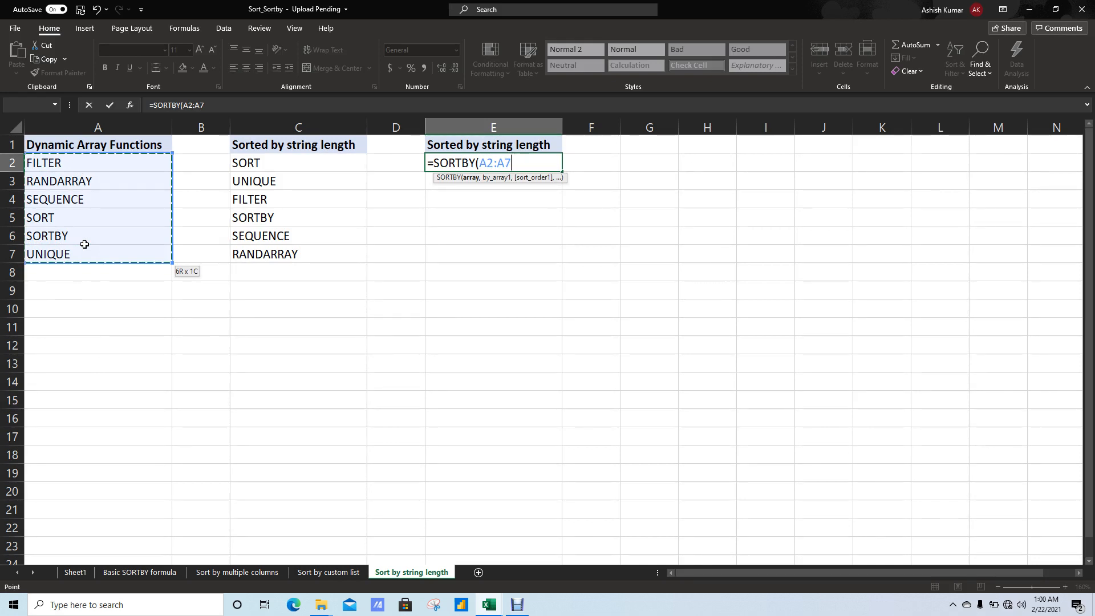
Add LEN(A2:A7) as the sort-by array of the SORTBY formula in E2.
text(,l)
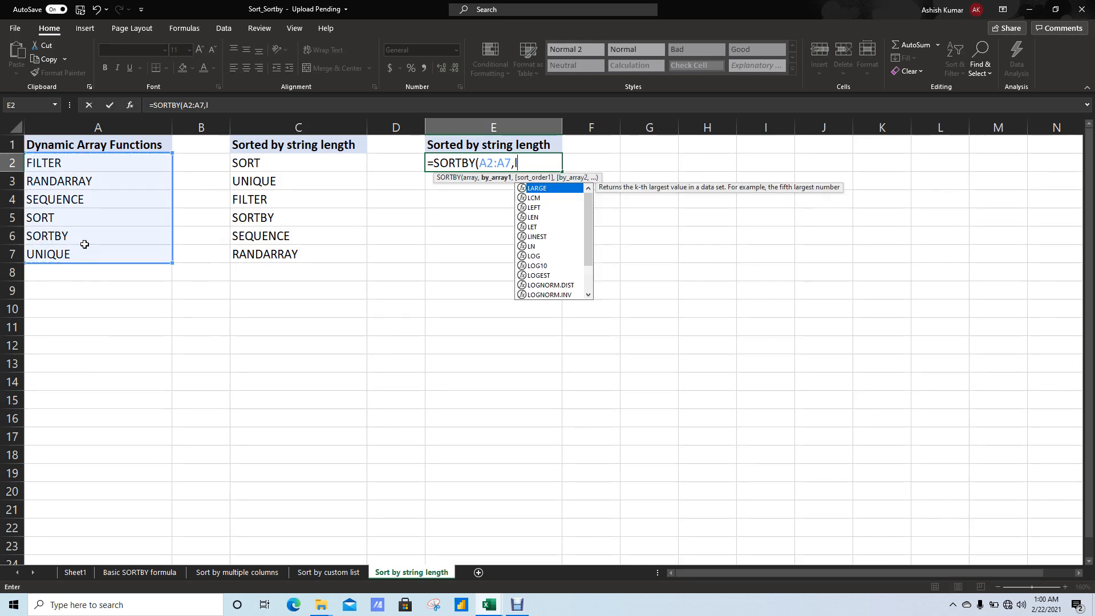
text(en)
key(Tab)
key(Left)
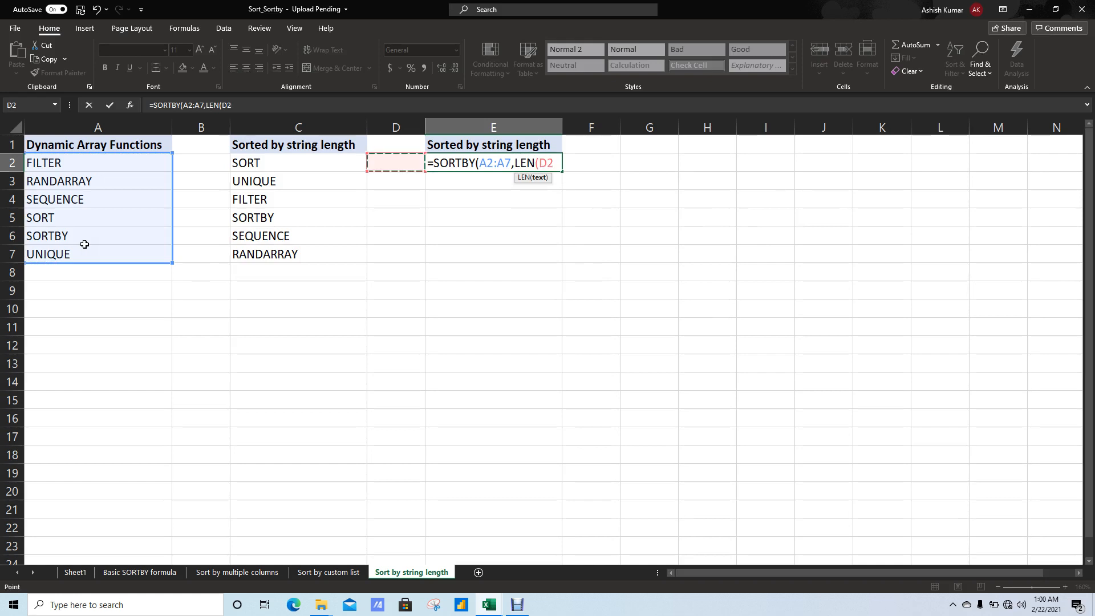
key(Left)
key(Left)
key(Left)
key(ctrl+shift+Down)
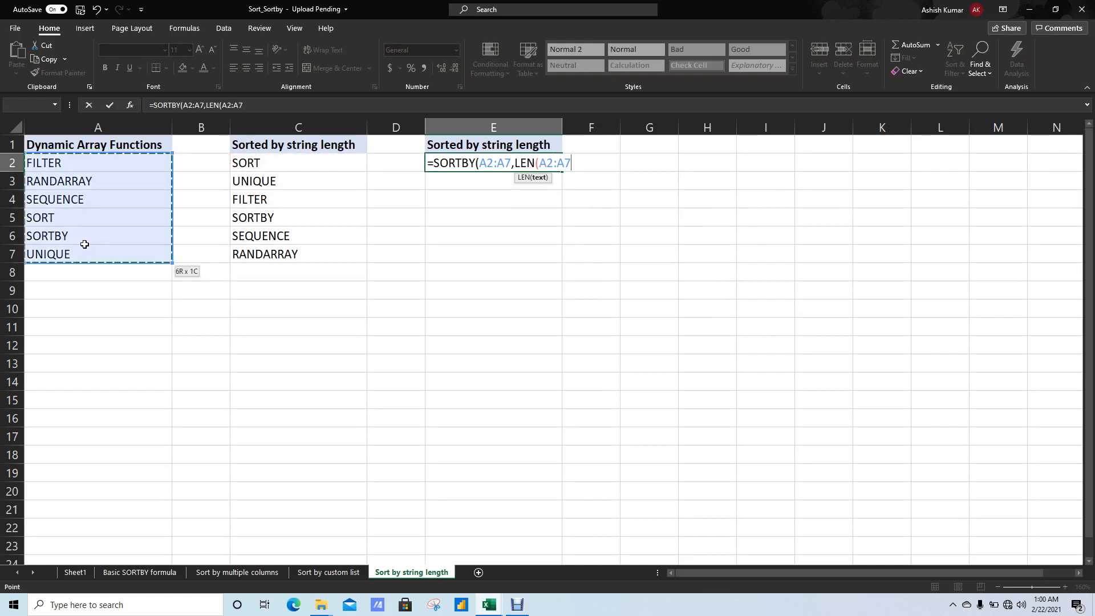
text())
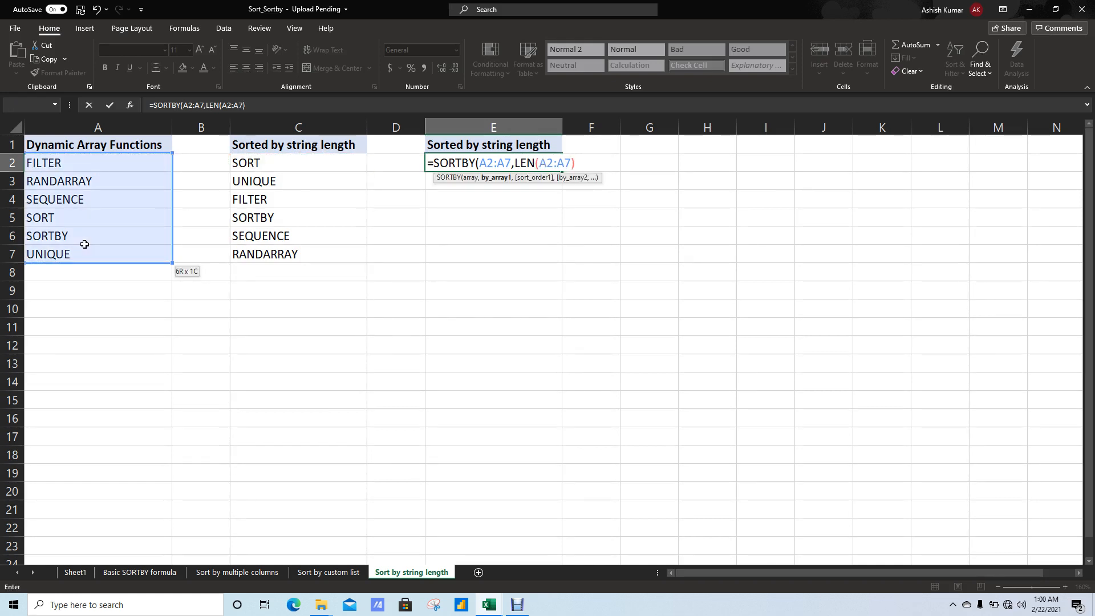
Set the sort order of the E2 formula to 1 (ascending) and enter the completed formula.
text(,)
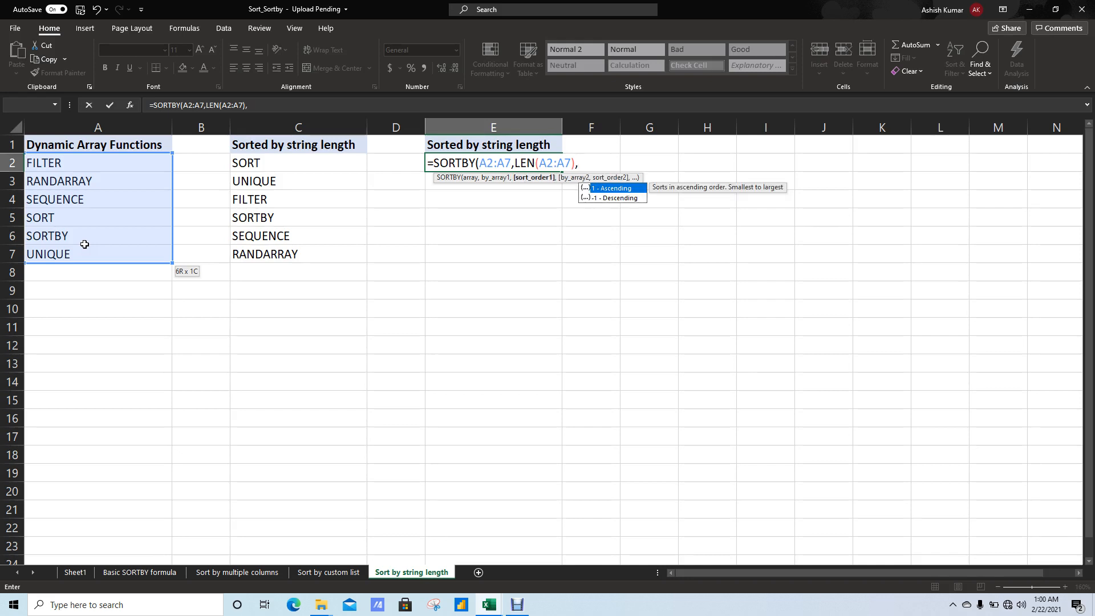
text(1))
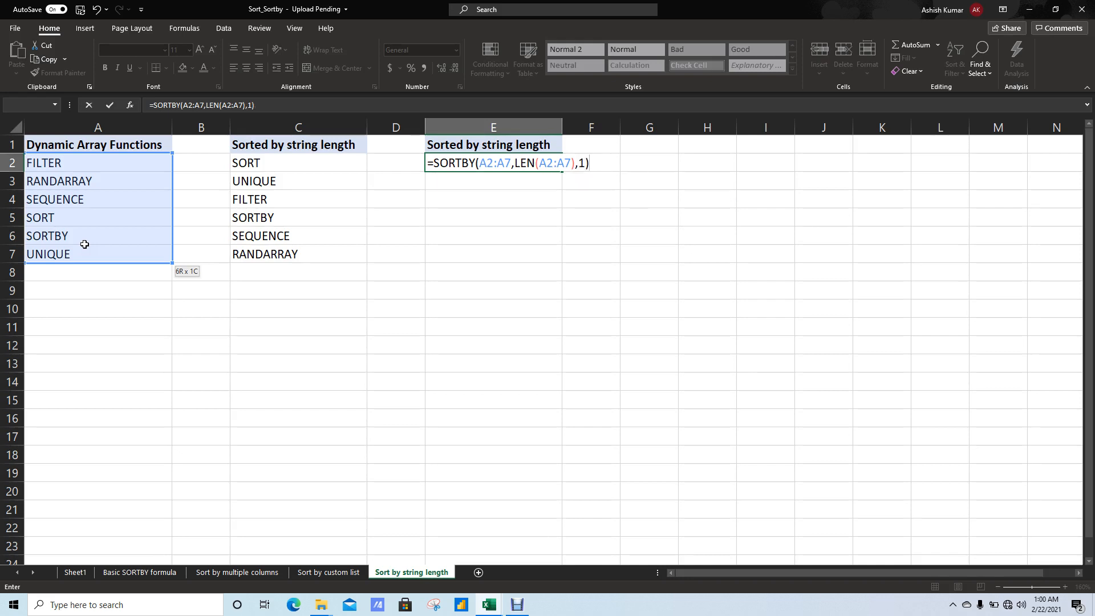
key(Return)
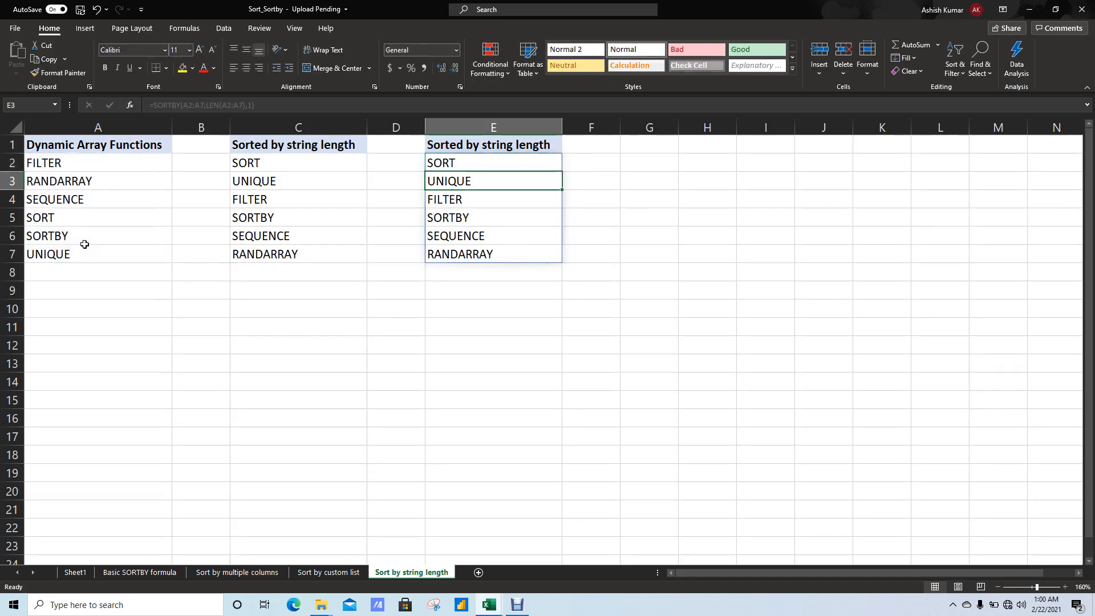
Reopen the SORTBY formula in E2 and evaluate its LEN(A2:A7) argument in place.
key(Up)
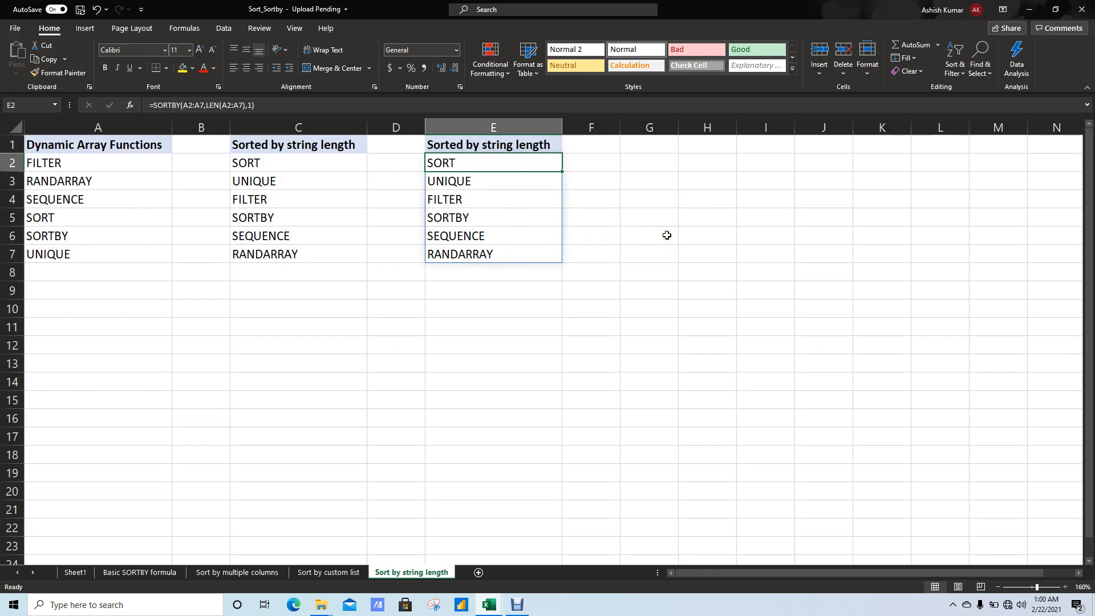
key(F2)
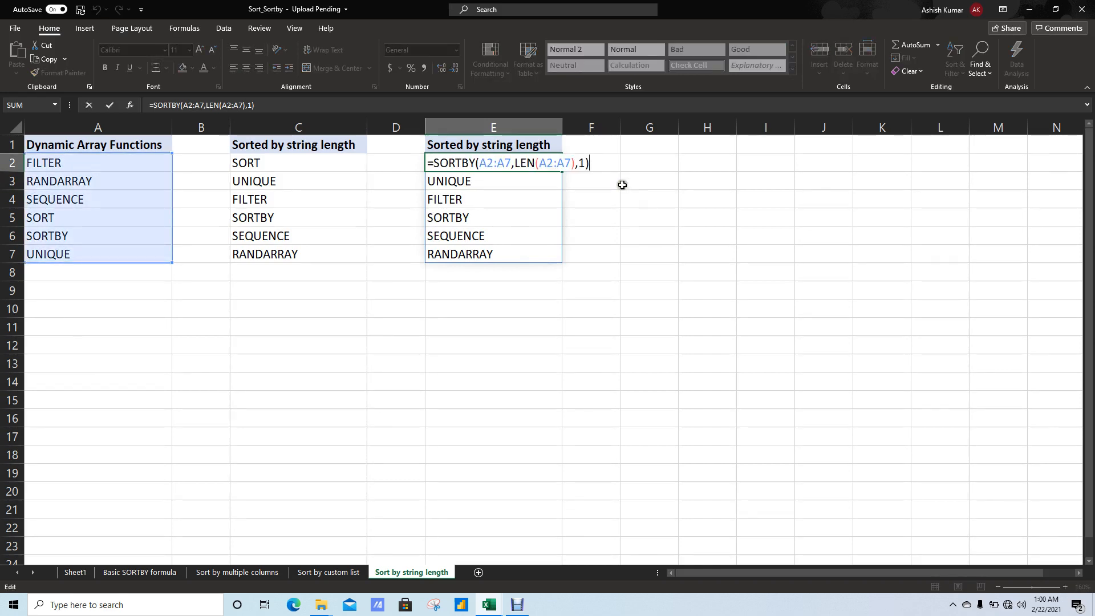
click(526, 164)
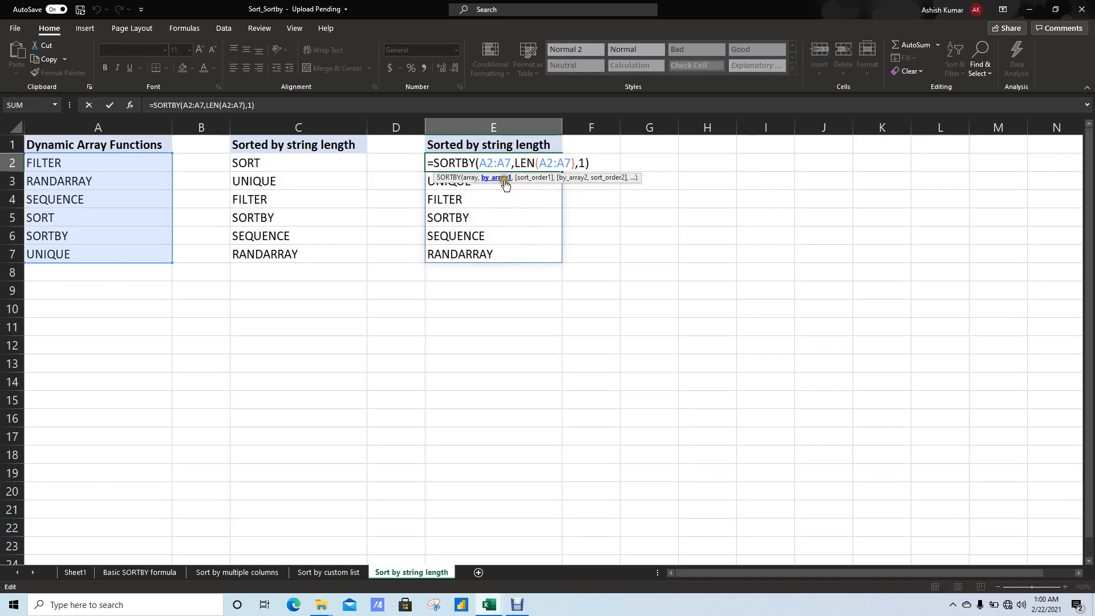
click(502, 179)
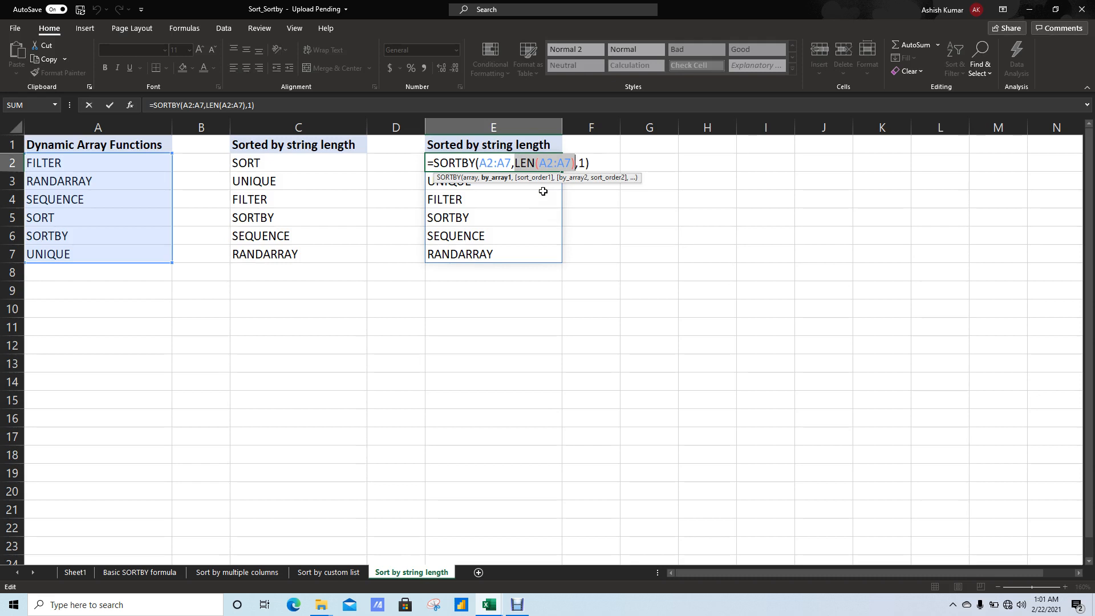
key(F9)
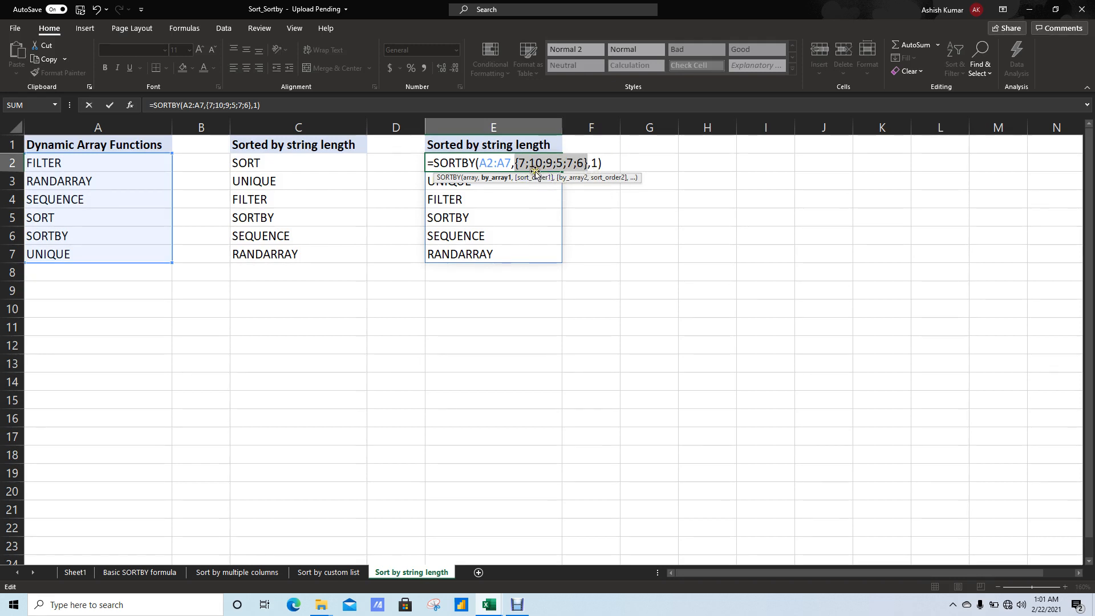
Copy the evaluated length array from the E2 formula and enter it in H2 as ={7;10;9;5;7;6}.
drag(514, 165, 599, 168)
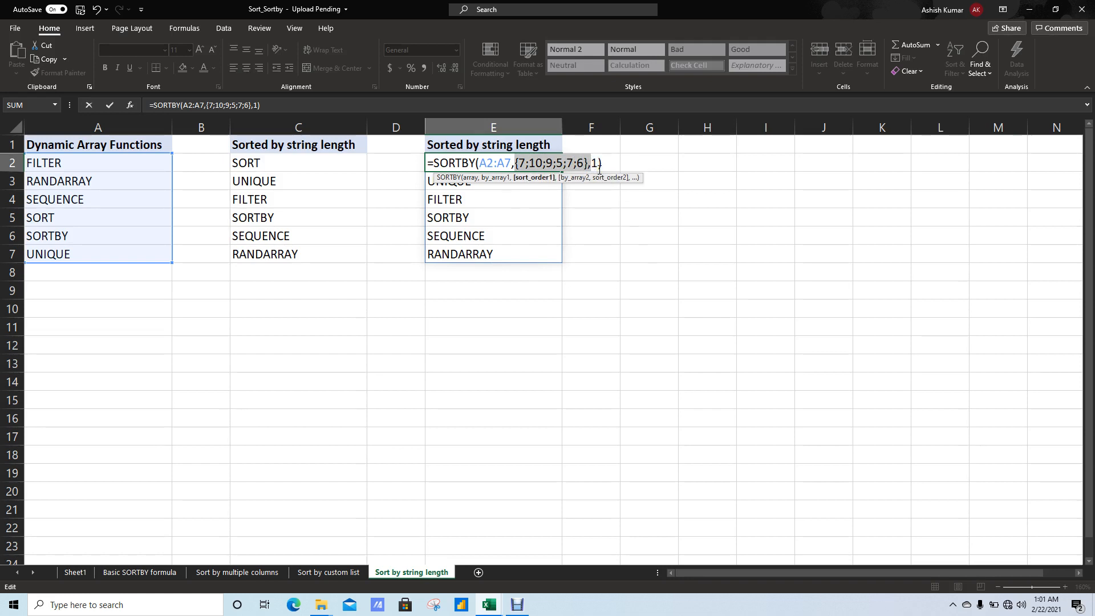
key(shift+Left)
key(ctrl+c)
key(Tab)
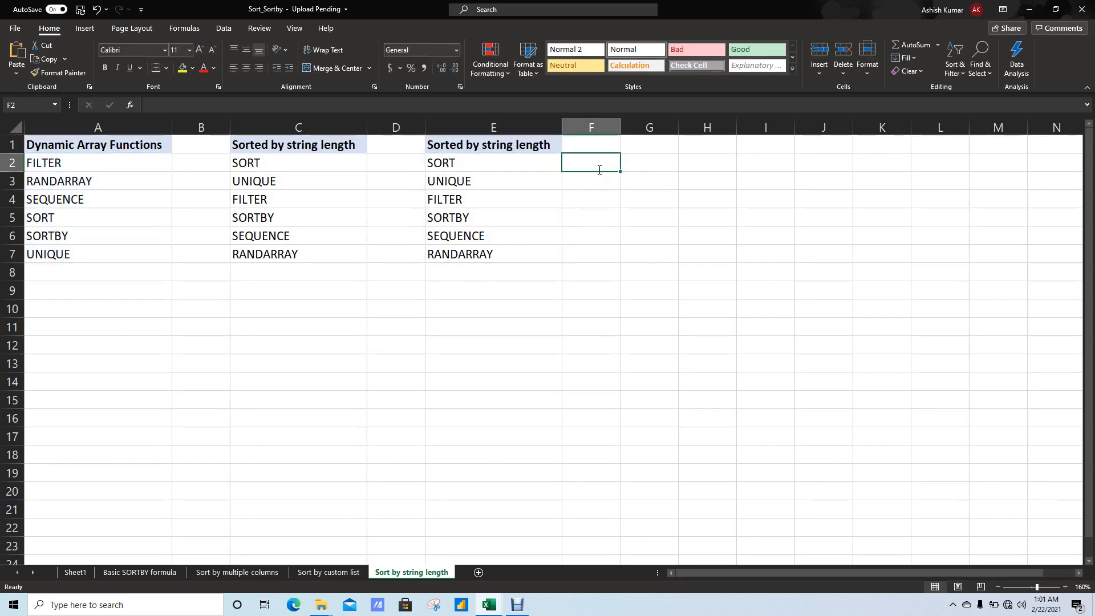
key(Tab)
key(Tab)
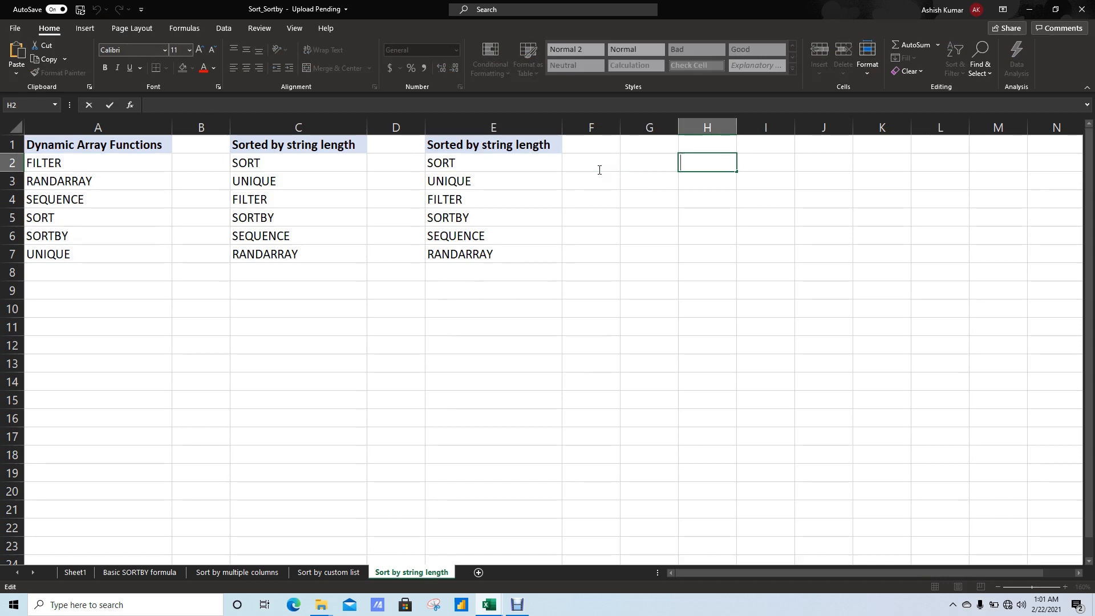
text(=)
key(ctrl+v)
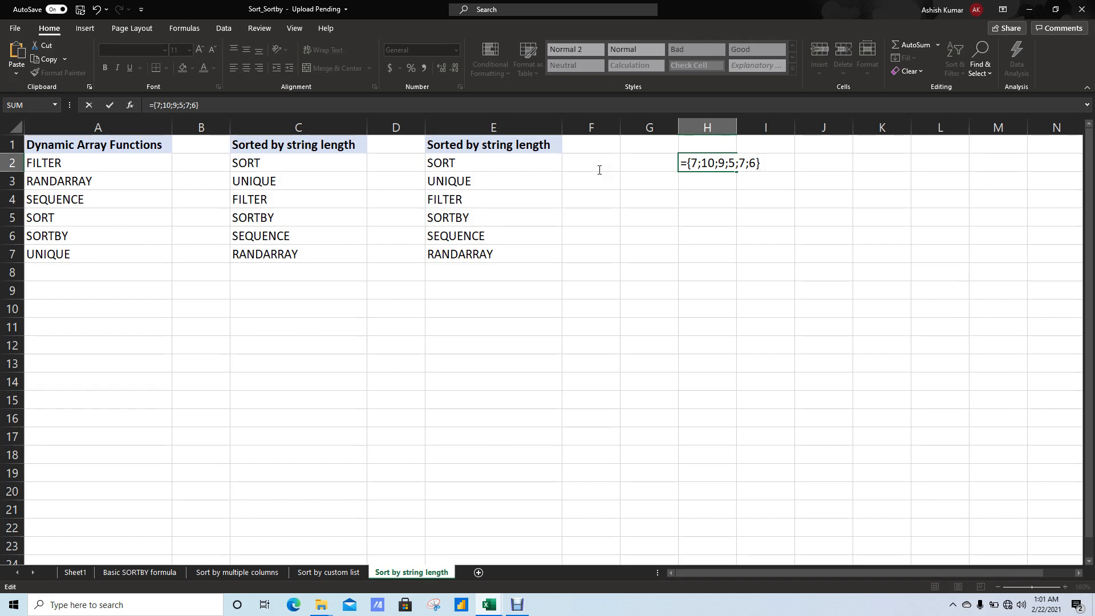
key(Return)
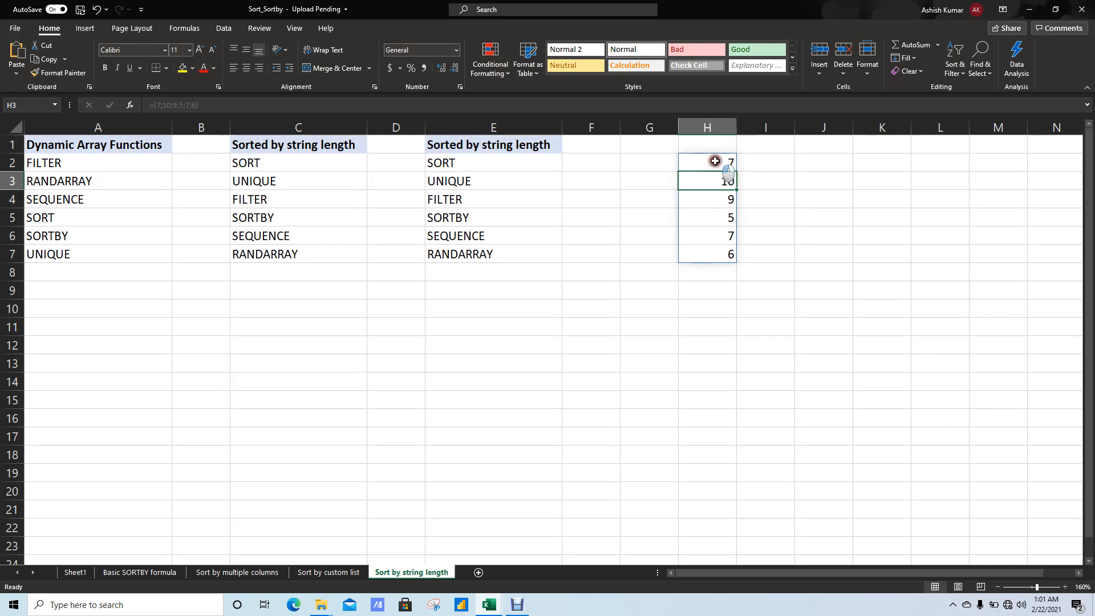
drag(716, 161, 714, 255)
Start a SORTBY formula in I2 with the spilled range H2# as the array.
click(796, 150)
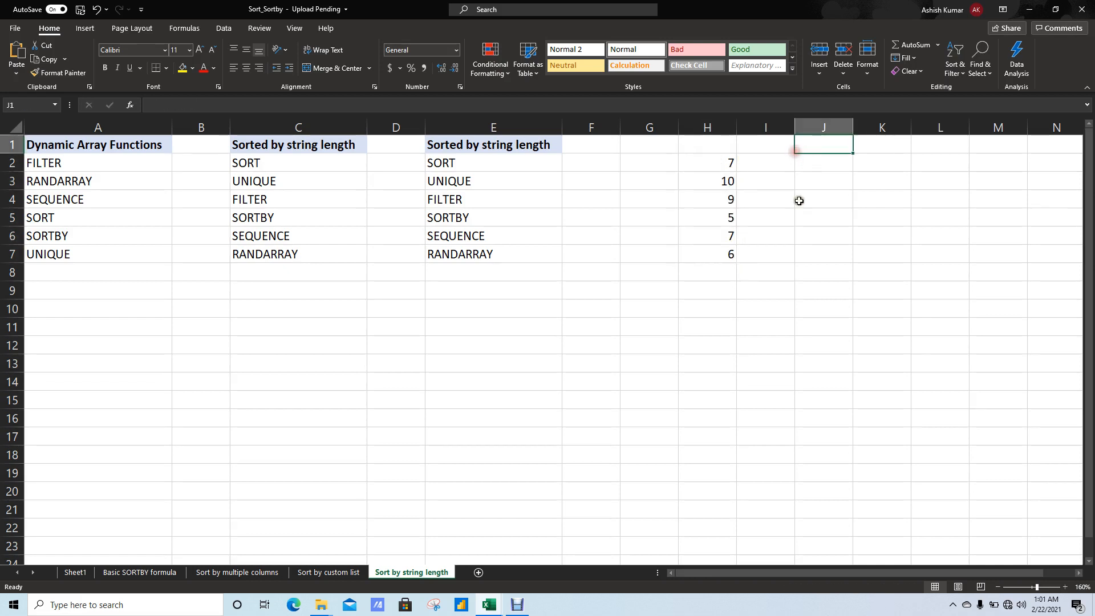
key(Left)
key(Down)
text(=so)
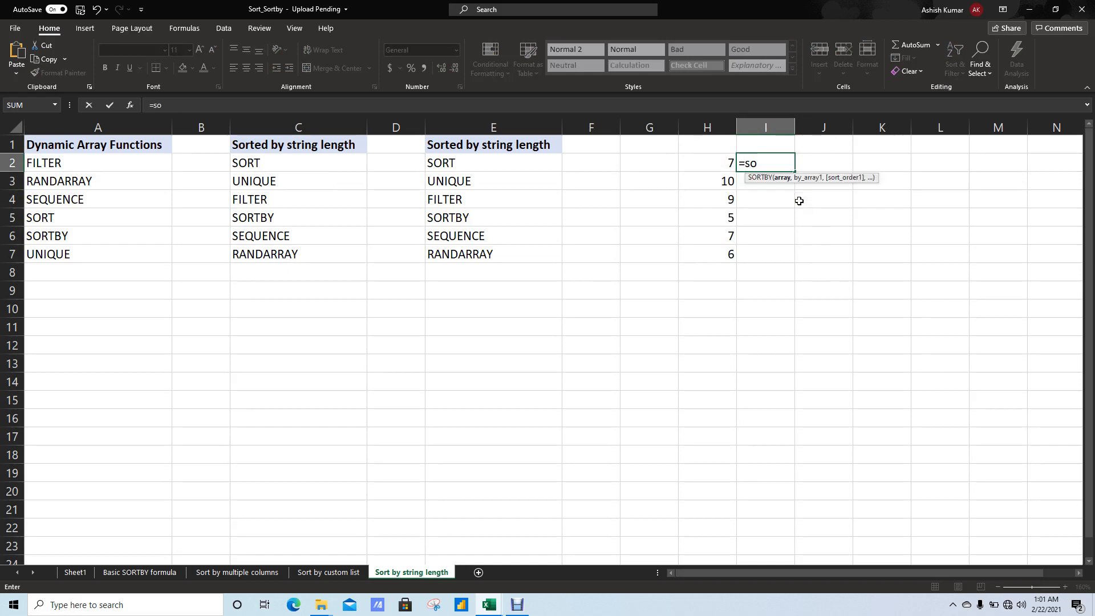
key(Tab)
key(Left)
key(ctrl+shift+Down)
text(,)
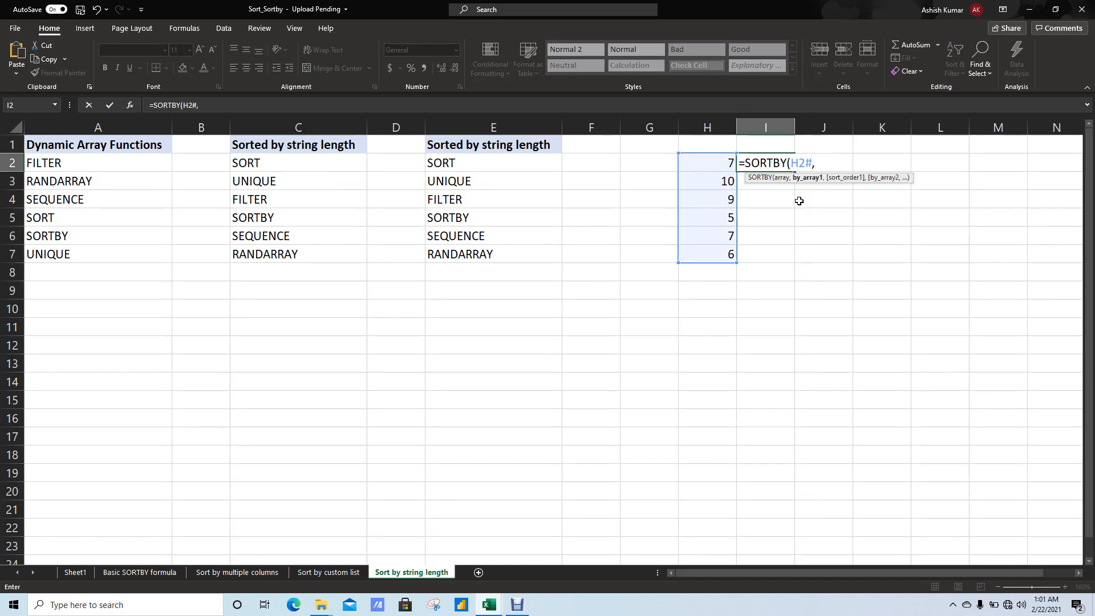
Complete the I2 formula with H2# as the sort-by array and sort order 1, keeping I2 selected.
key(Left)
key(ctrl+shift+Down)
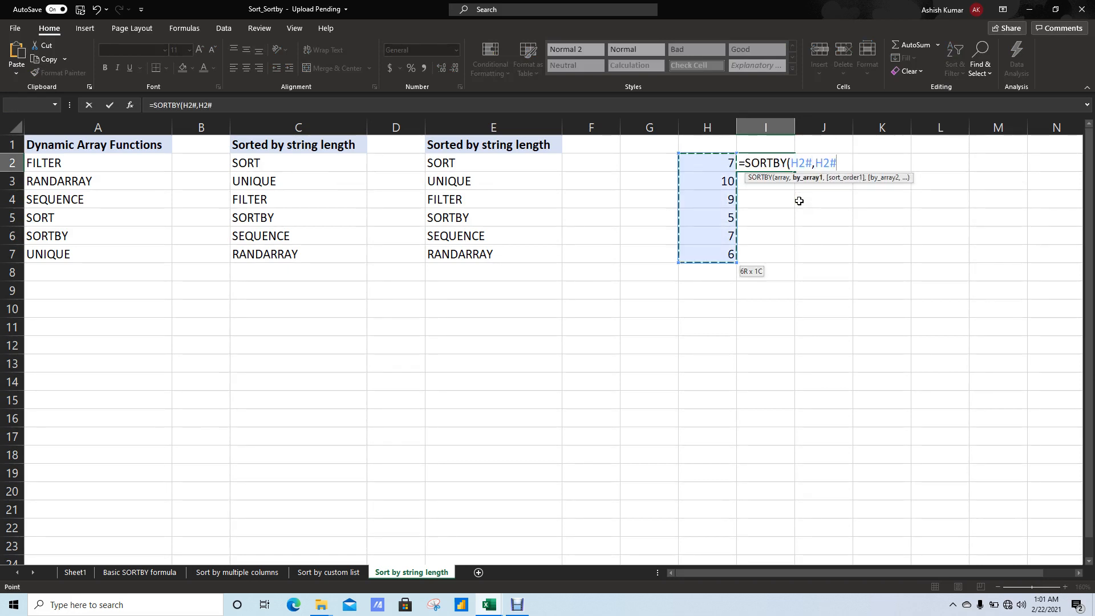
text(,1)
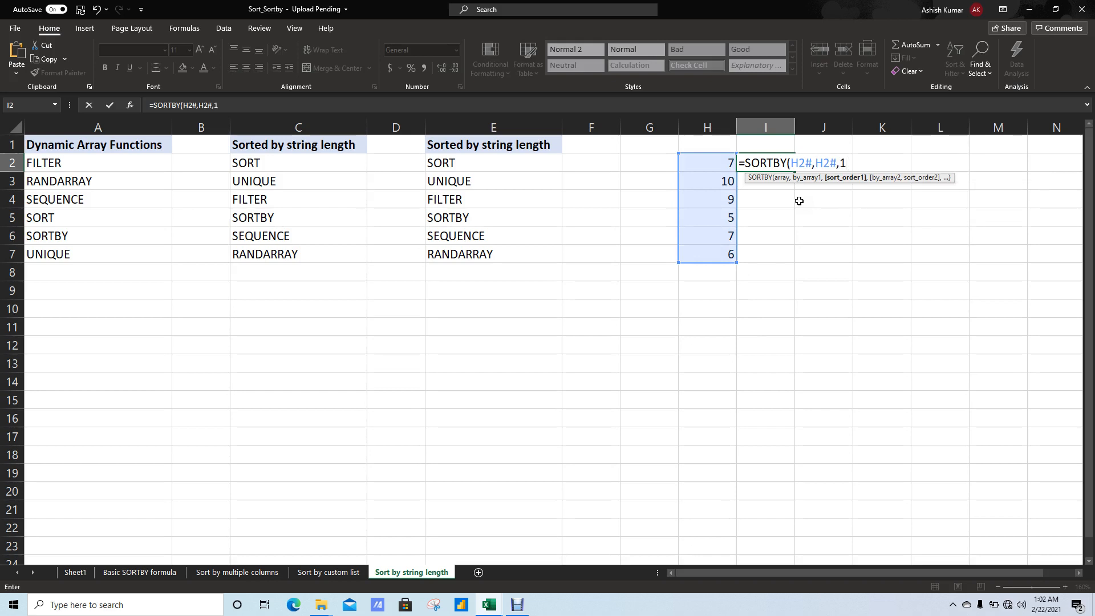
text())
key(ctrl+Return)
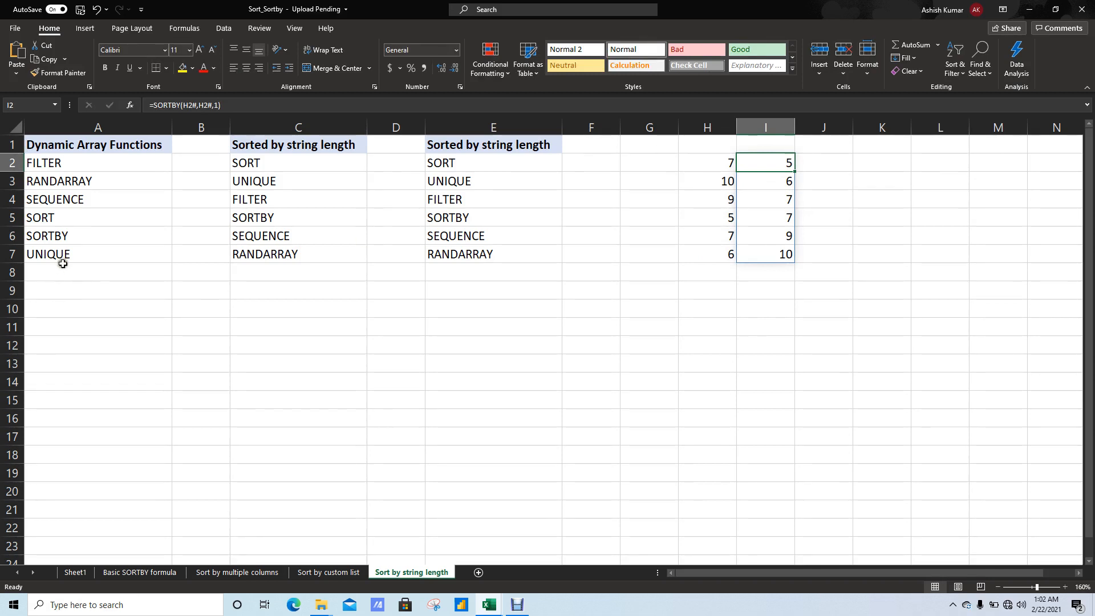
Enter =LEN(A2) in B2 and fill the formula down to B7.
click(186, 164)
text(=LEN()
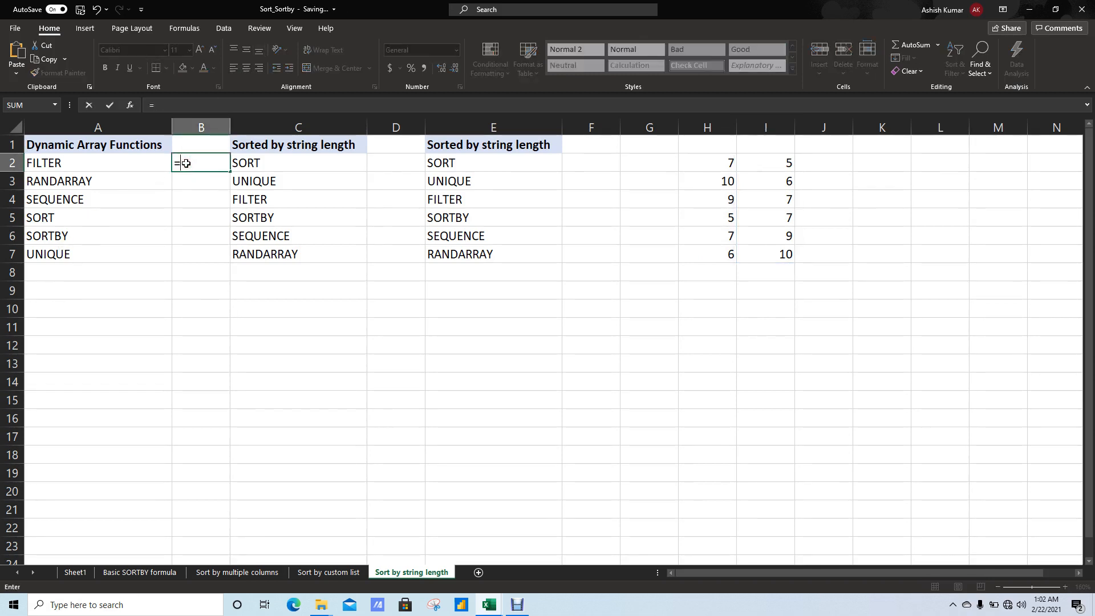
key(Left)
key(Return)
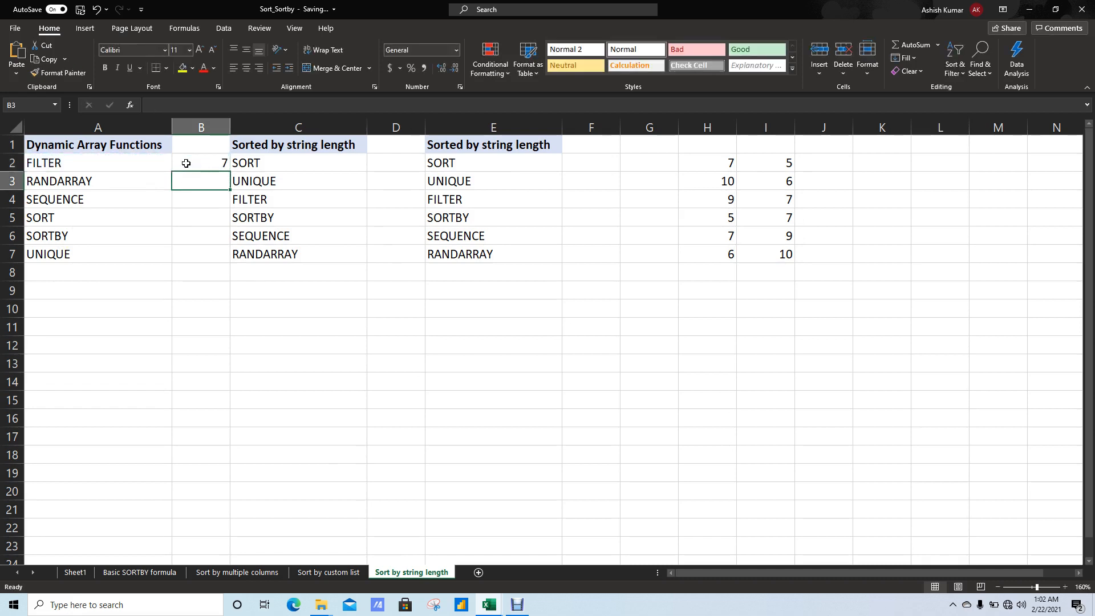
key(Down)
key(Down)
key(Down)
key(Down)
key(ctrl+shift+Up)
key(ctrl+d)
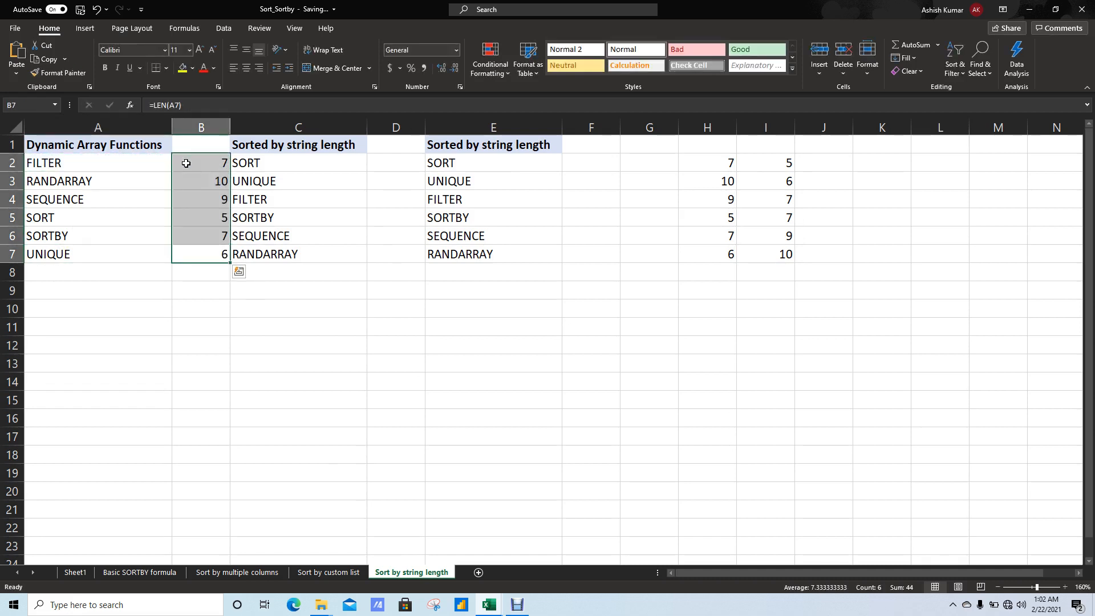
Compare SORT in A5 with the first entries of the sorted lists in C2 and E2, and return to Sheet1.
click(66, 212)
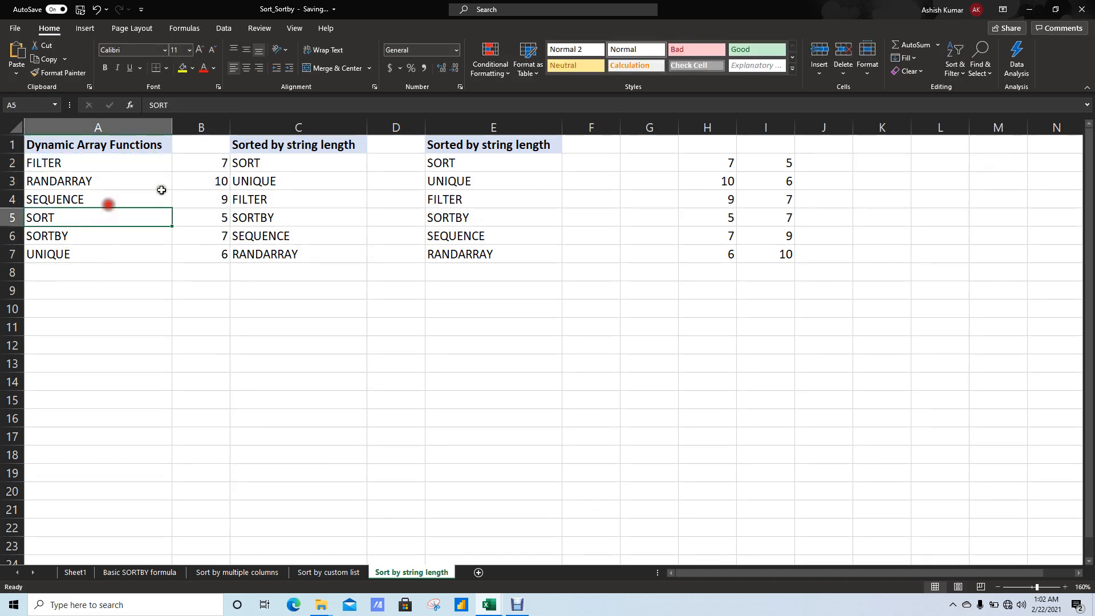
click(316, 167)
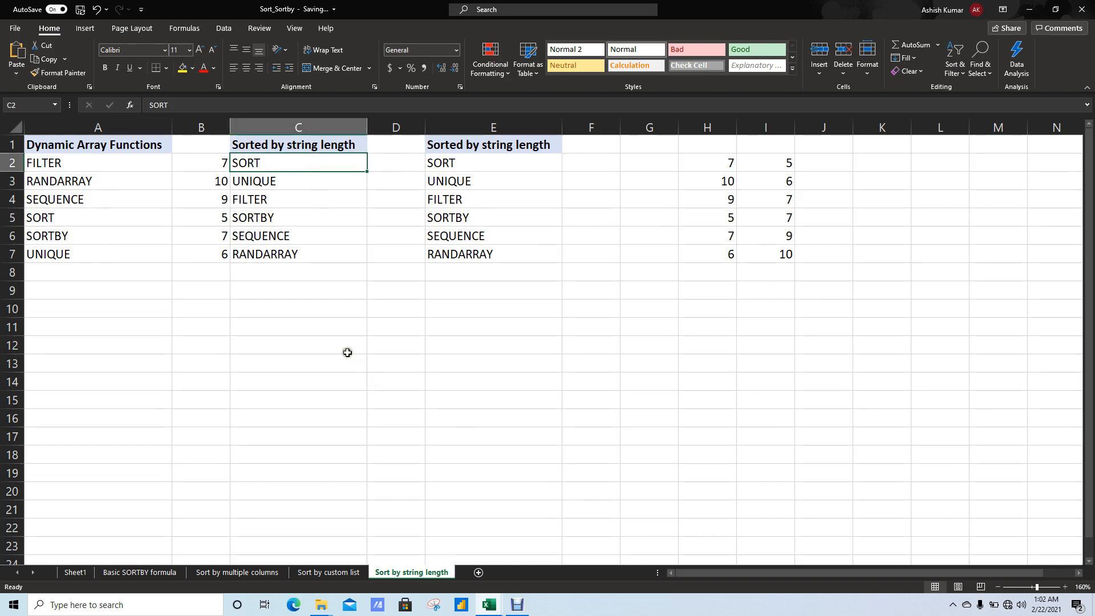
click(456, 166)
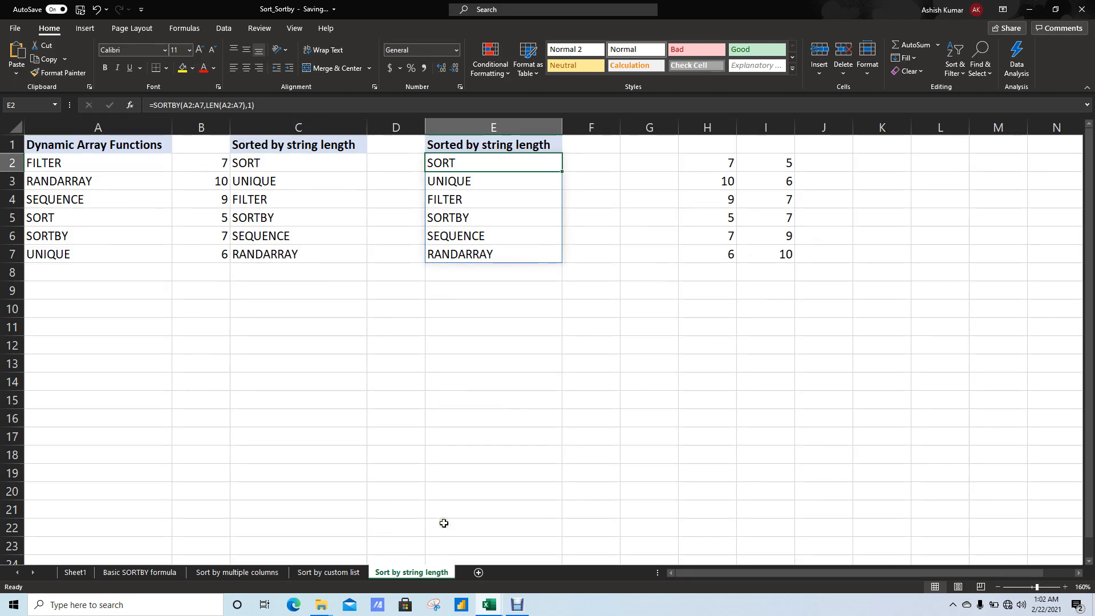
click(76, 574)
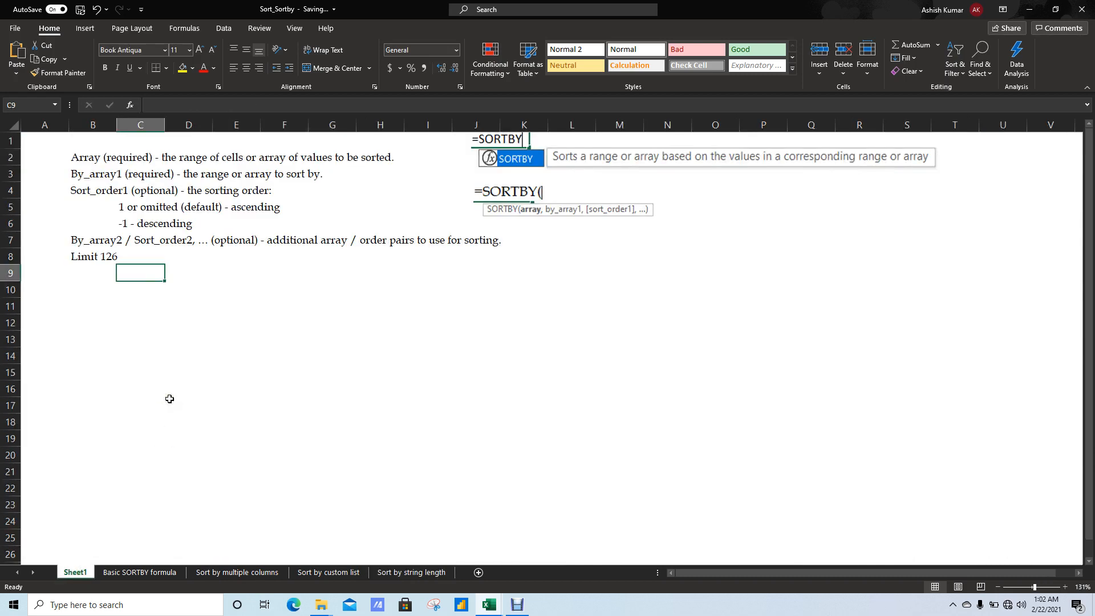